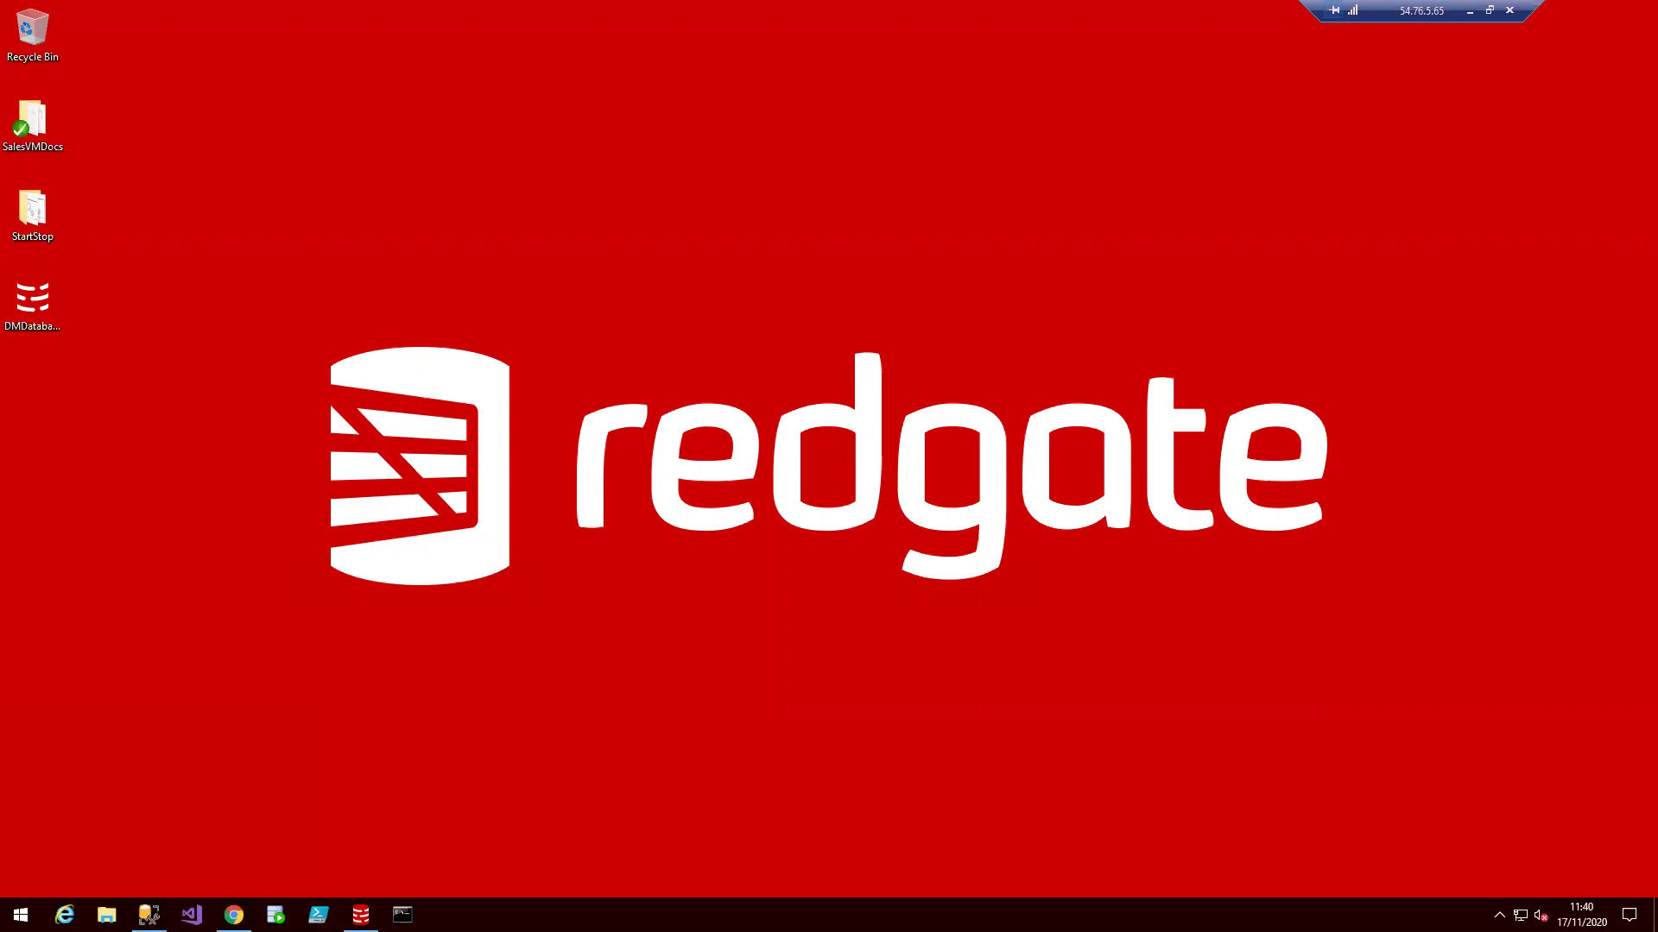
Switch to SQL Server Management Studio, open a new query on DMDatabase, and insert the "cp" create-stored-procedure snippet
click(148, 915)
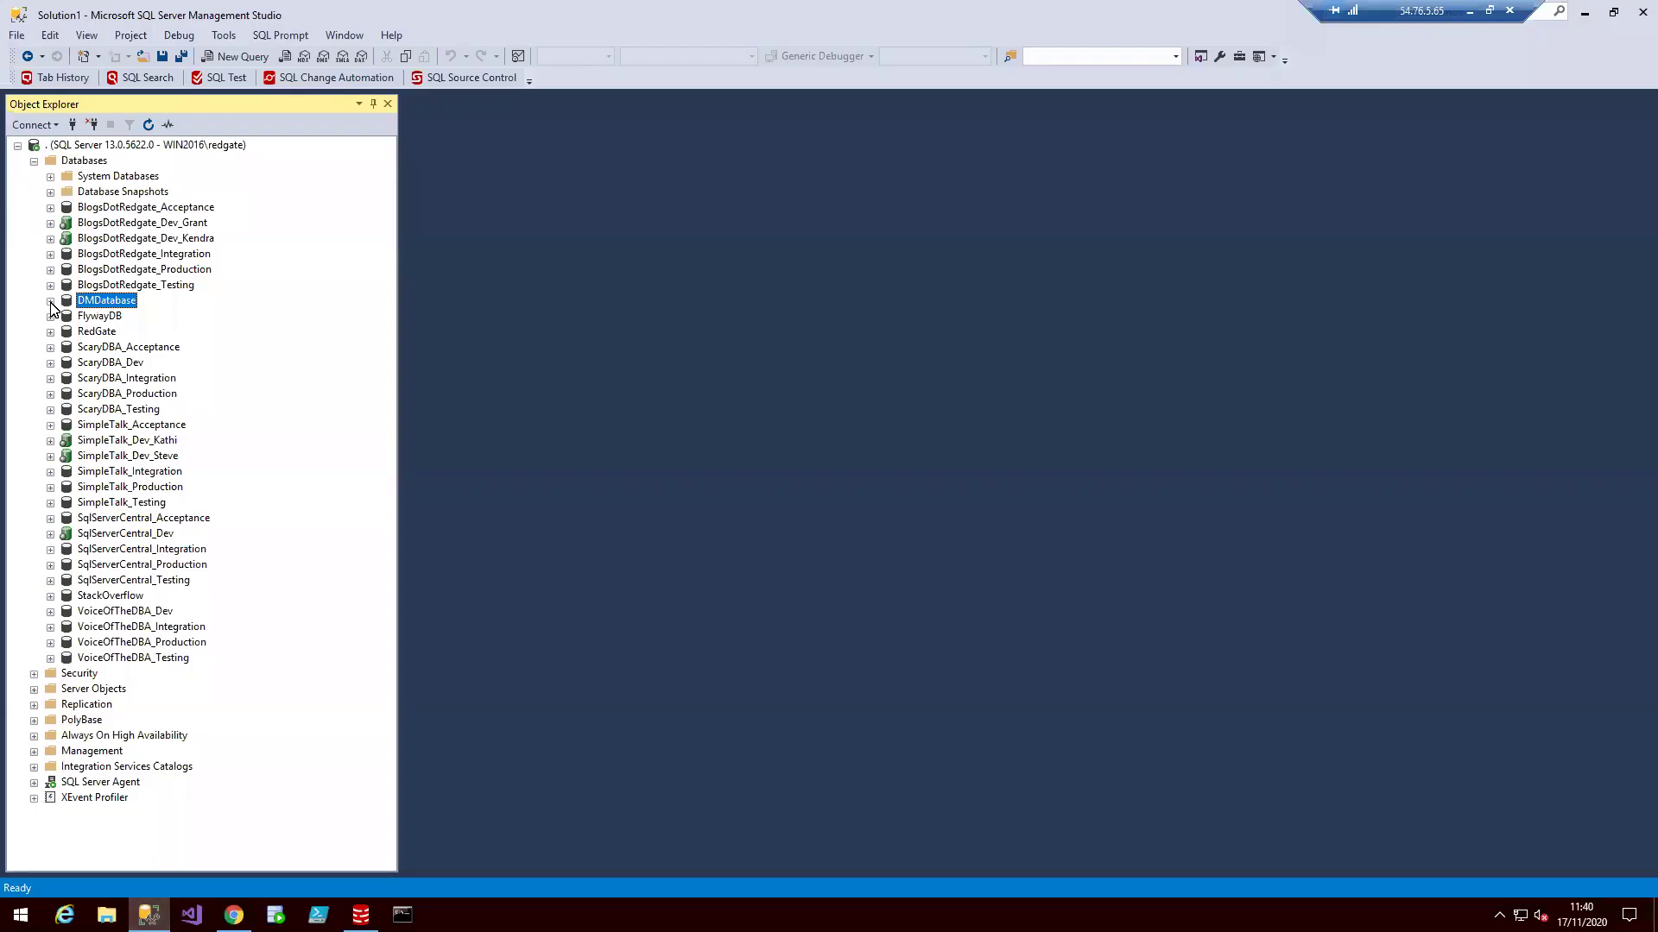
right_click(102, 301)
click(158, 328)
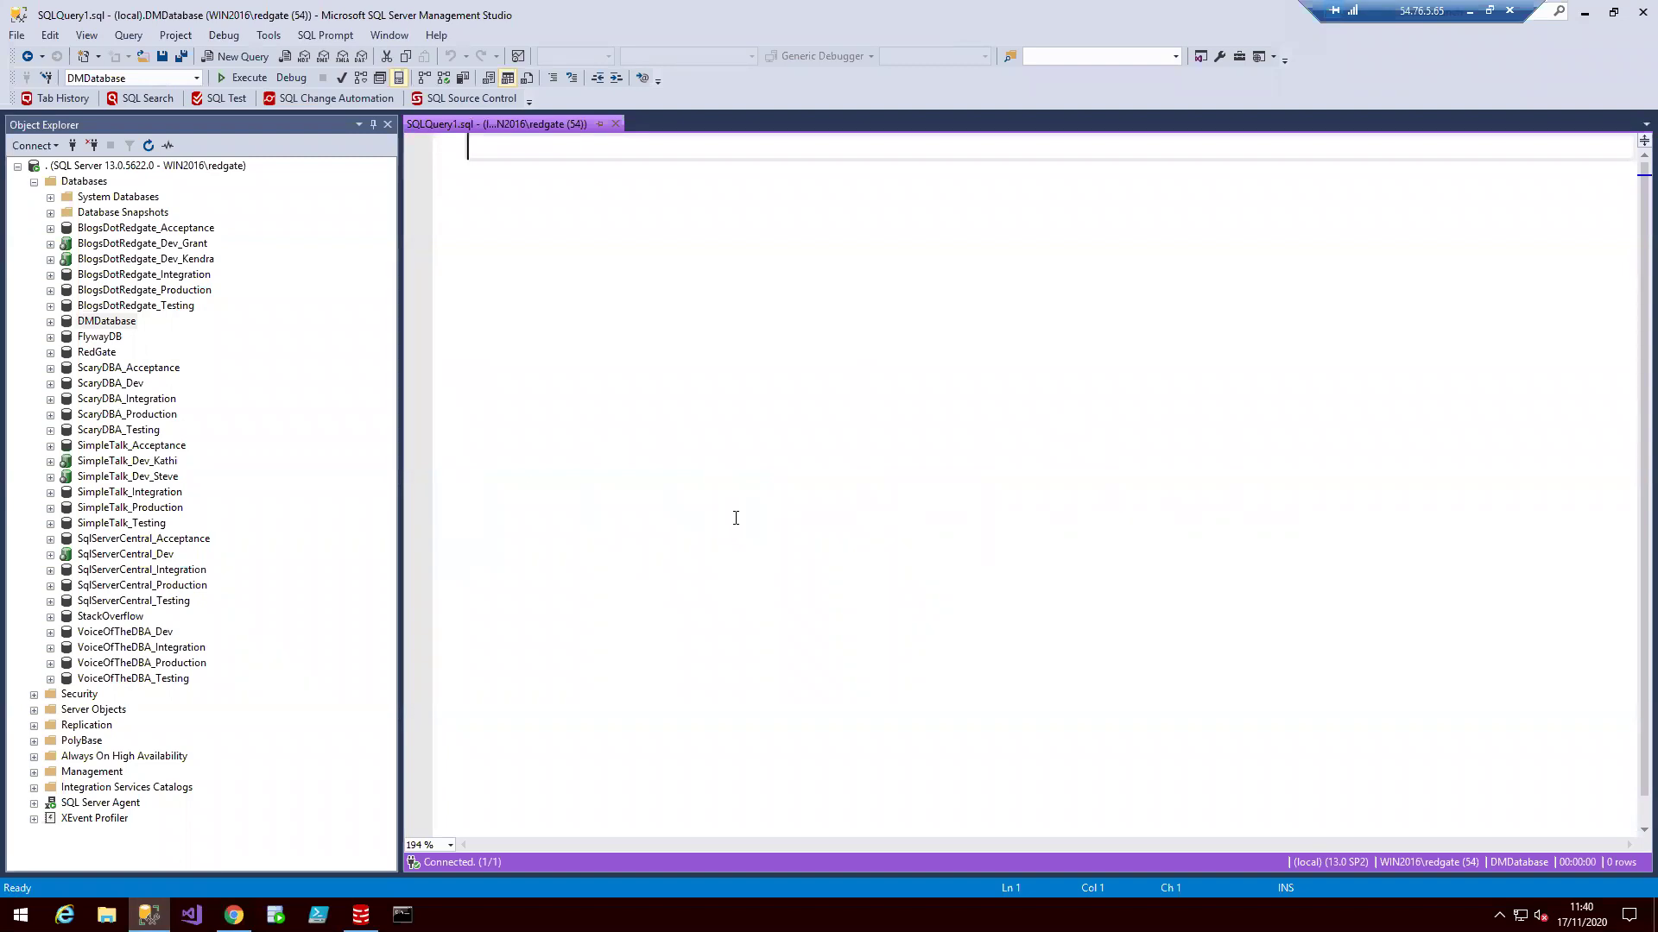
text(cp)
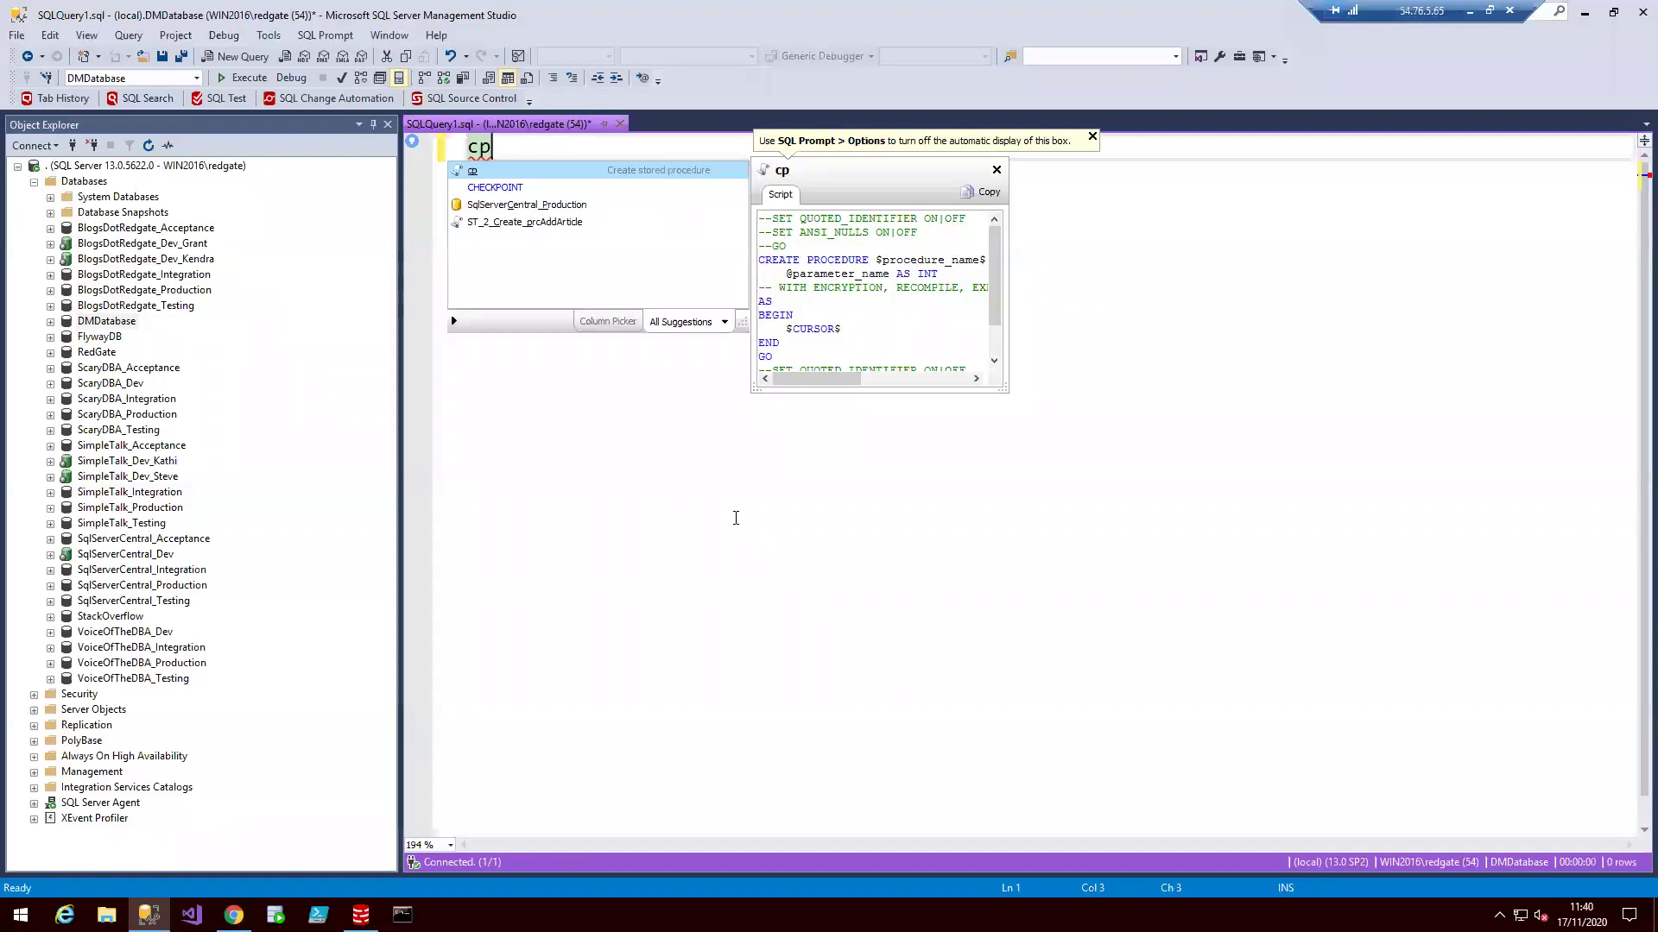
key(Tab)
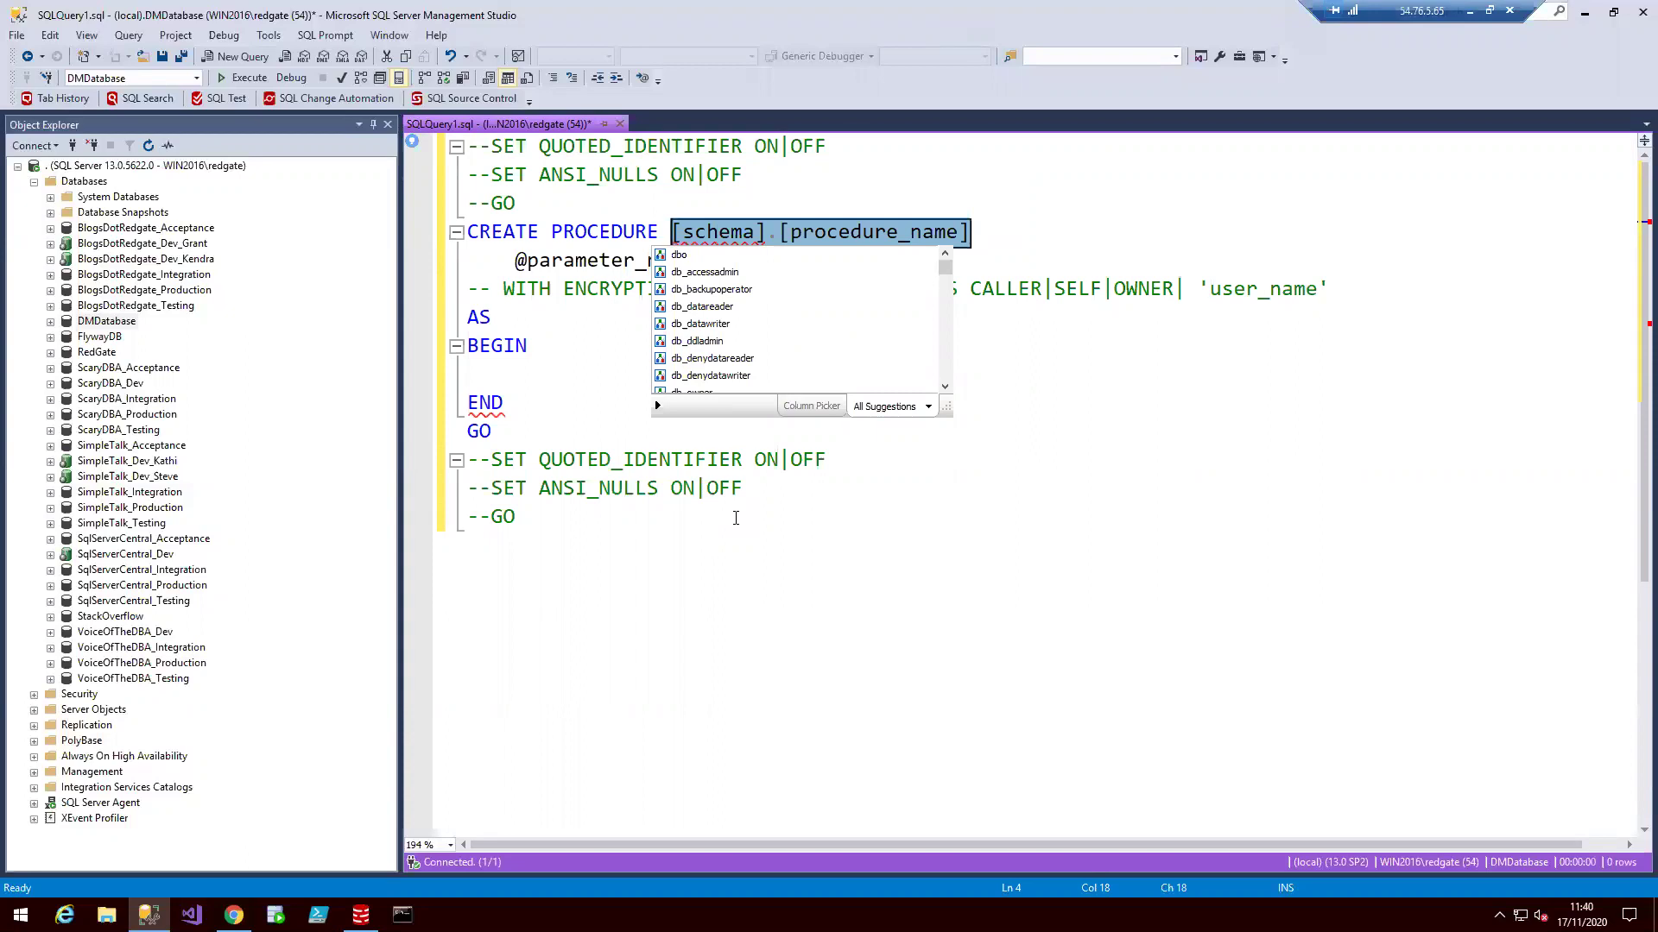
Name the stored procedure dbo.NewProc in the CREATE PROCEDURE statement and accept the snippet placeholder
text(dbo.NEW)
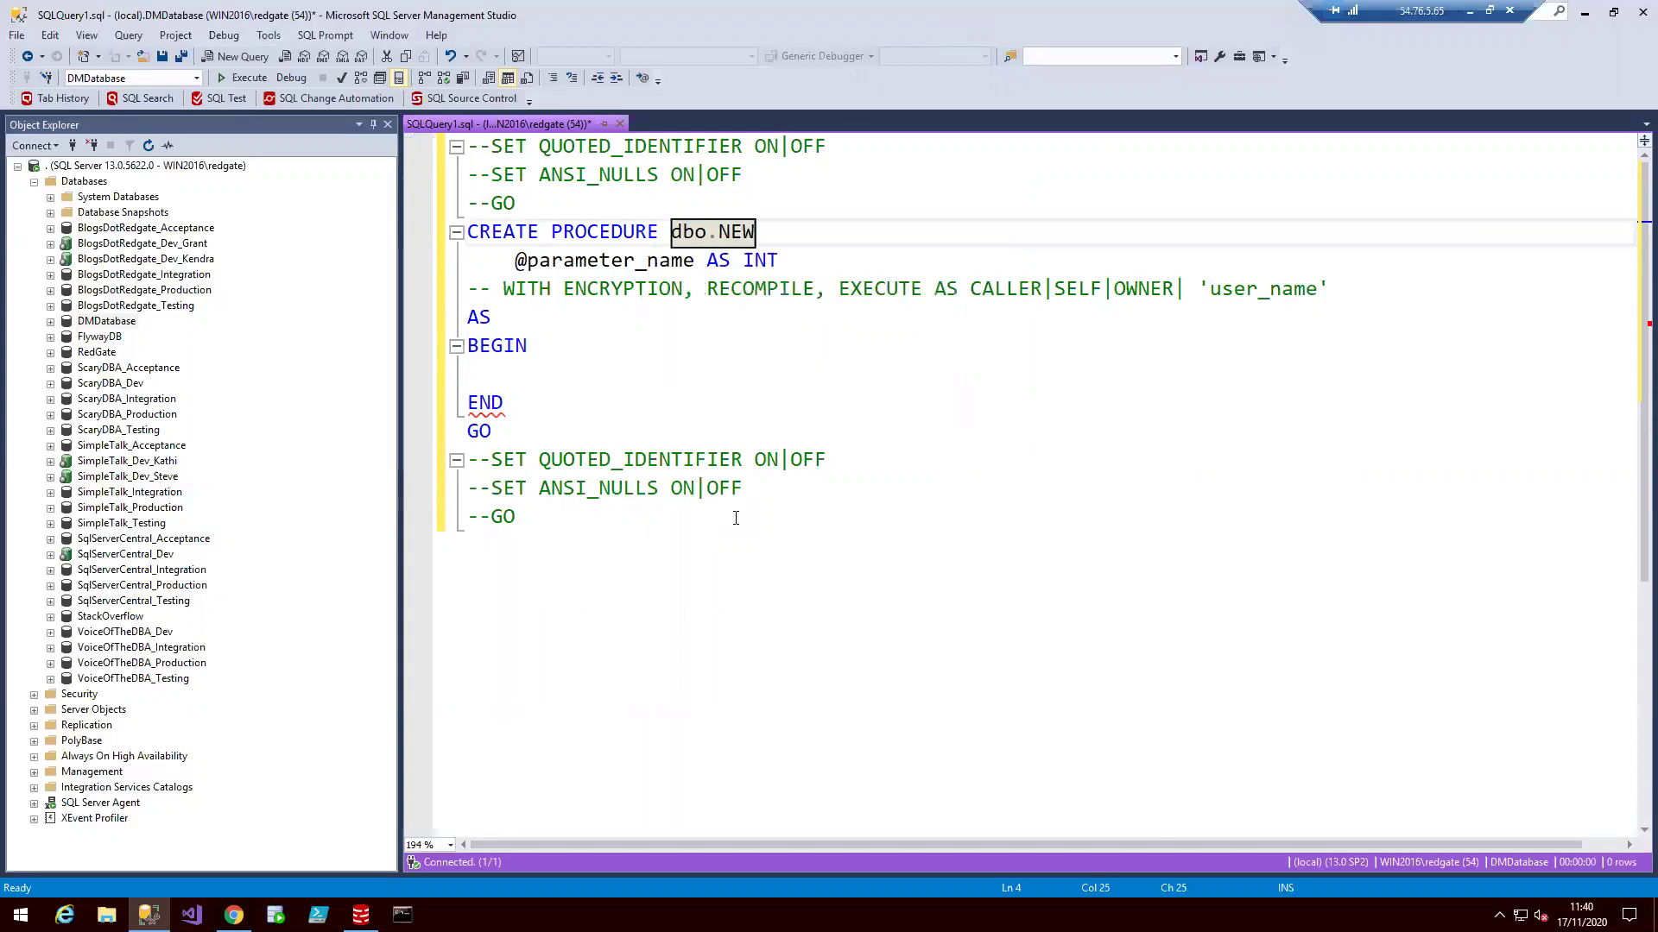
key(BackSpace)
key(BackSpace)
text(ewProc)
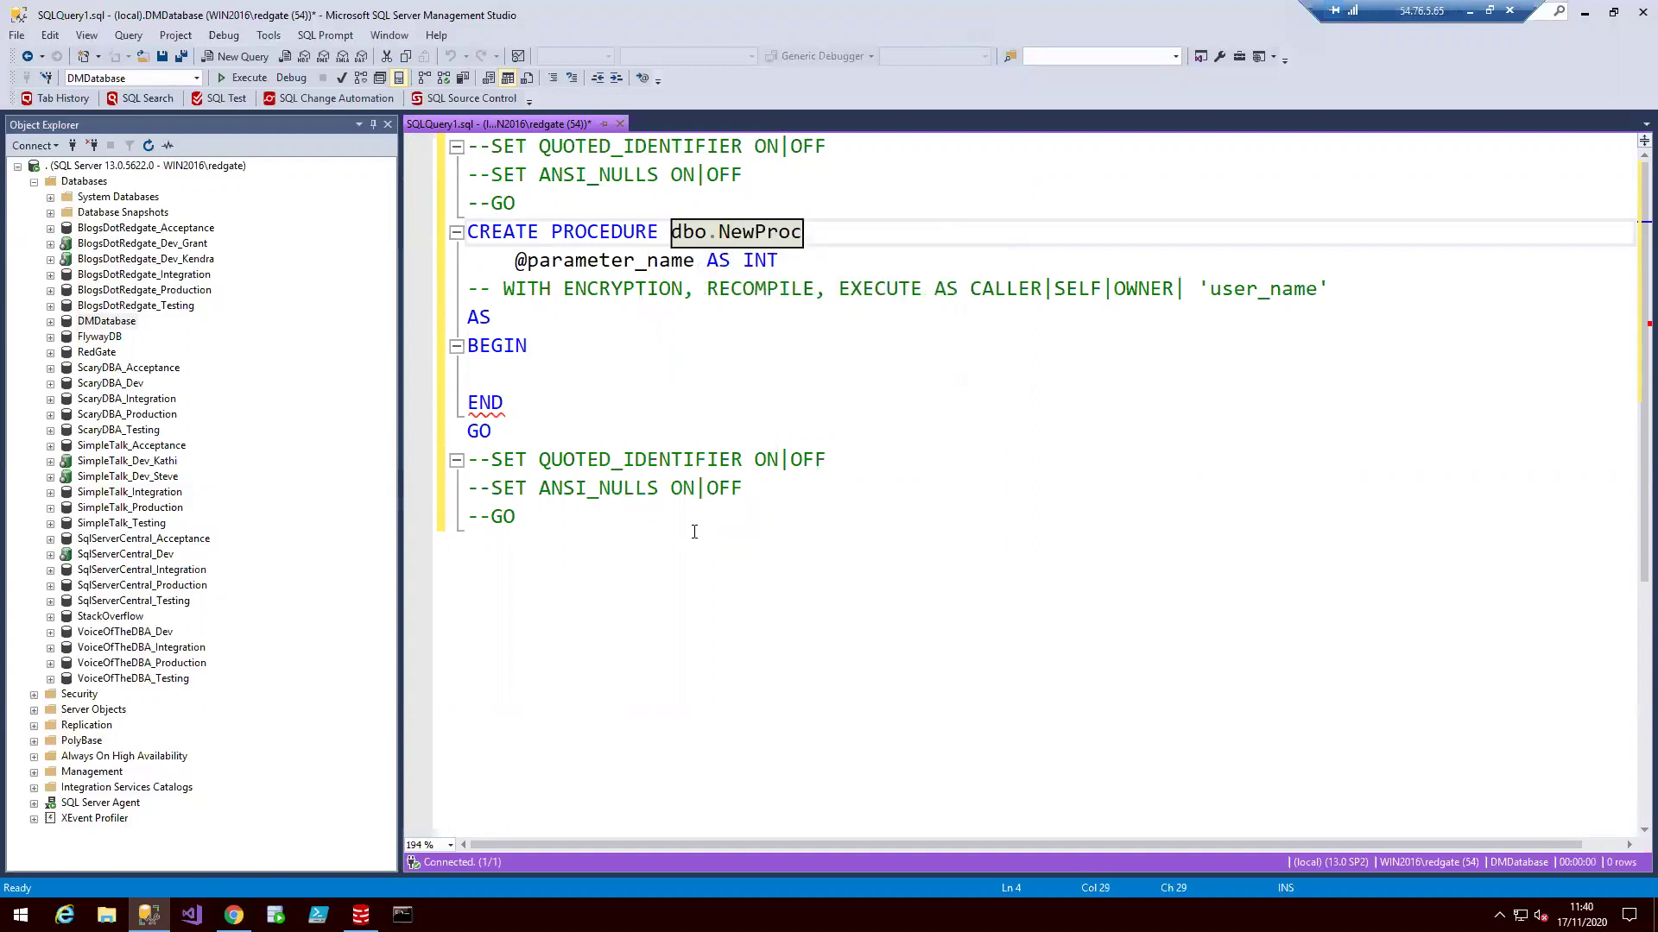
key(Tab)
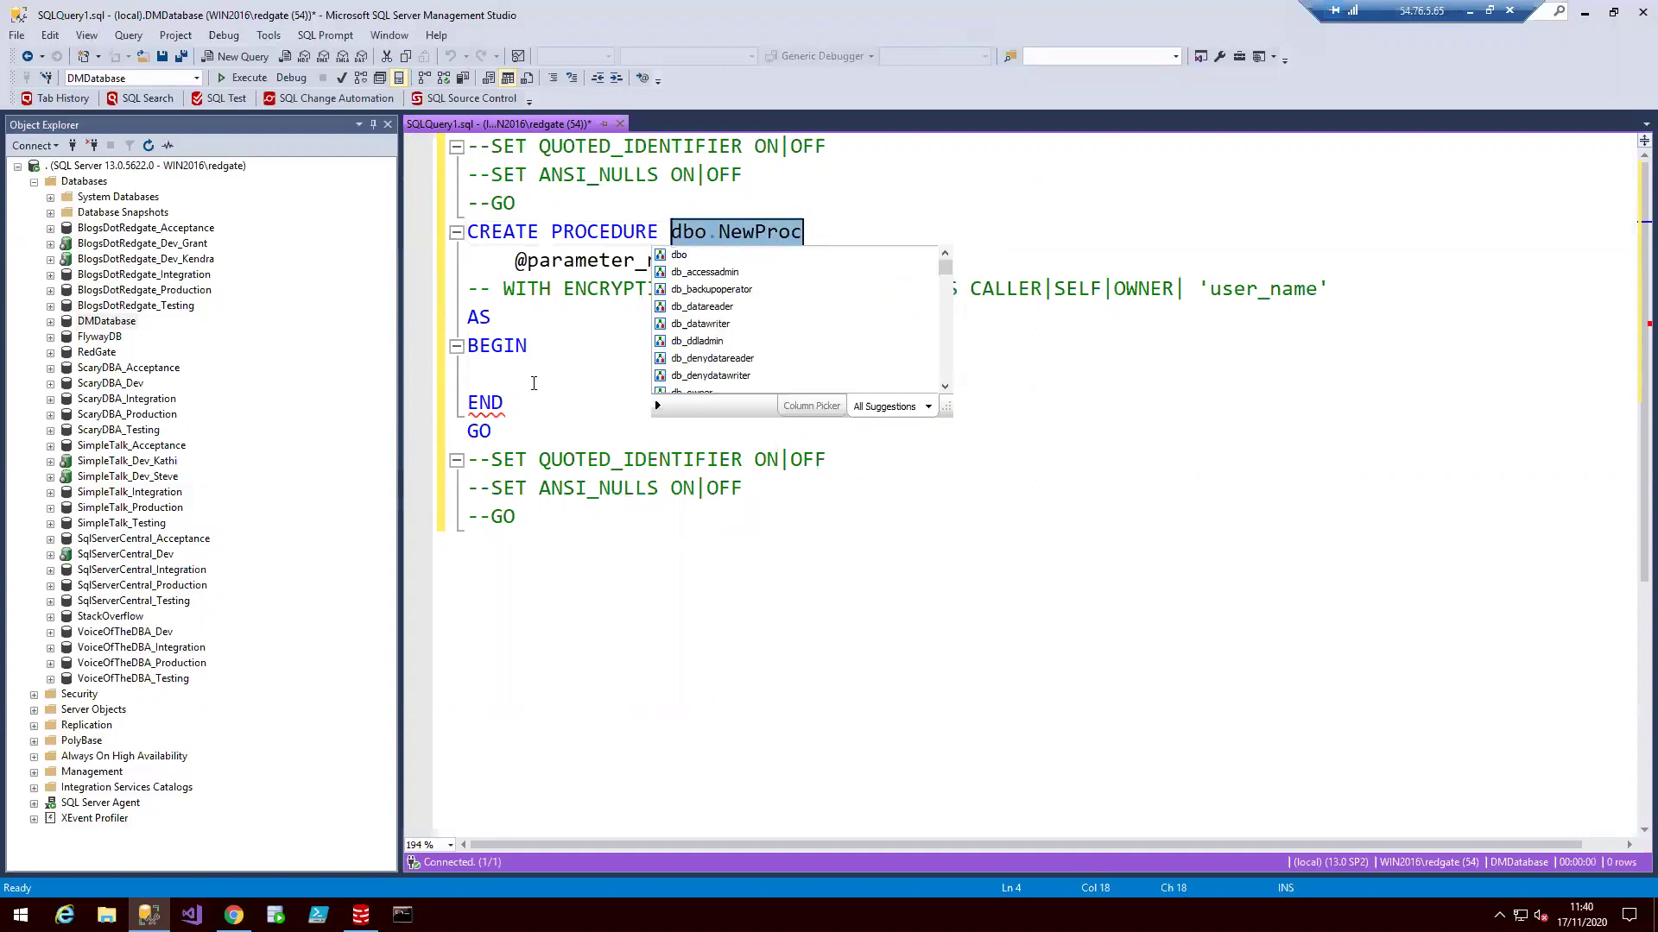
key(Return)
Add a SELECT from dbo.DM_CUSTOMER to the procedure body using the "ssf" snippet, and expand the asterisk into the full column list
text(ssf)
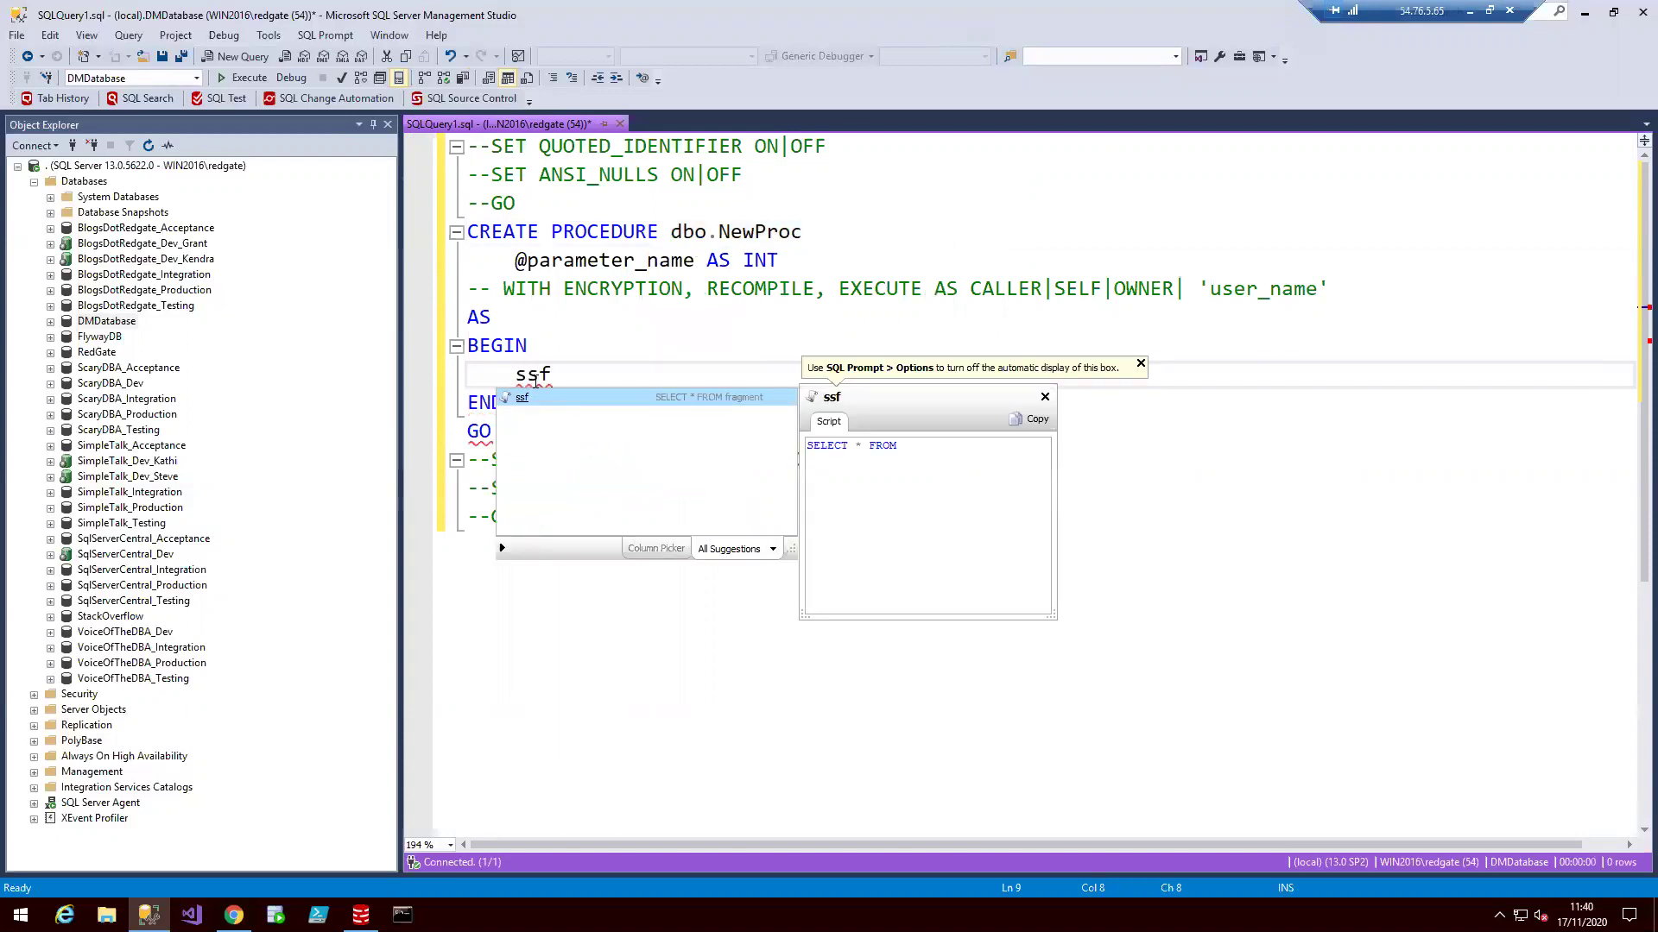
key(Tab)
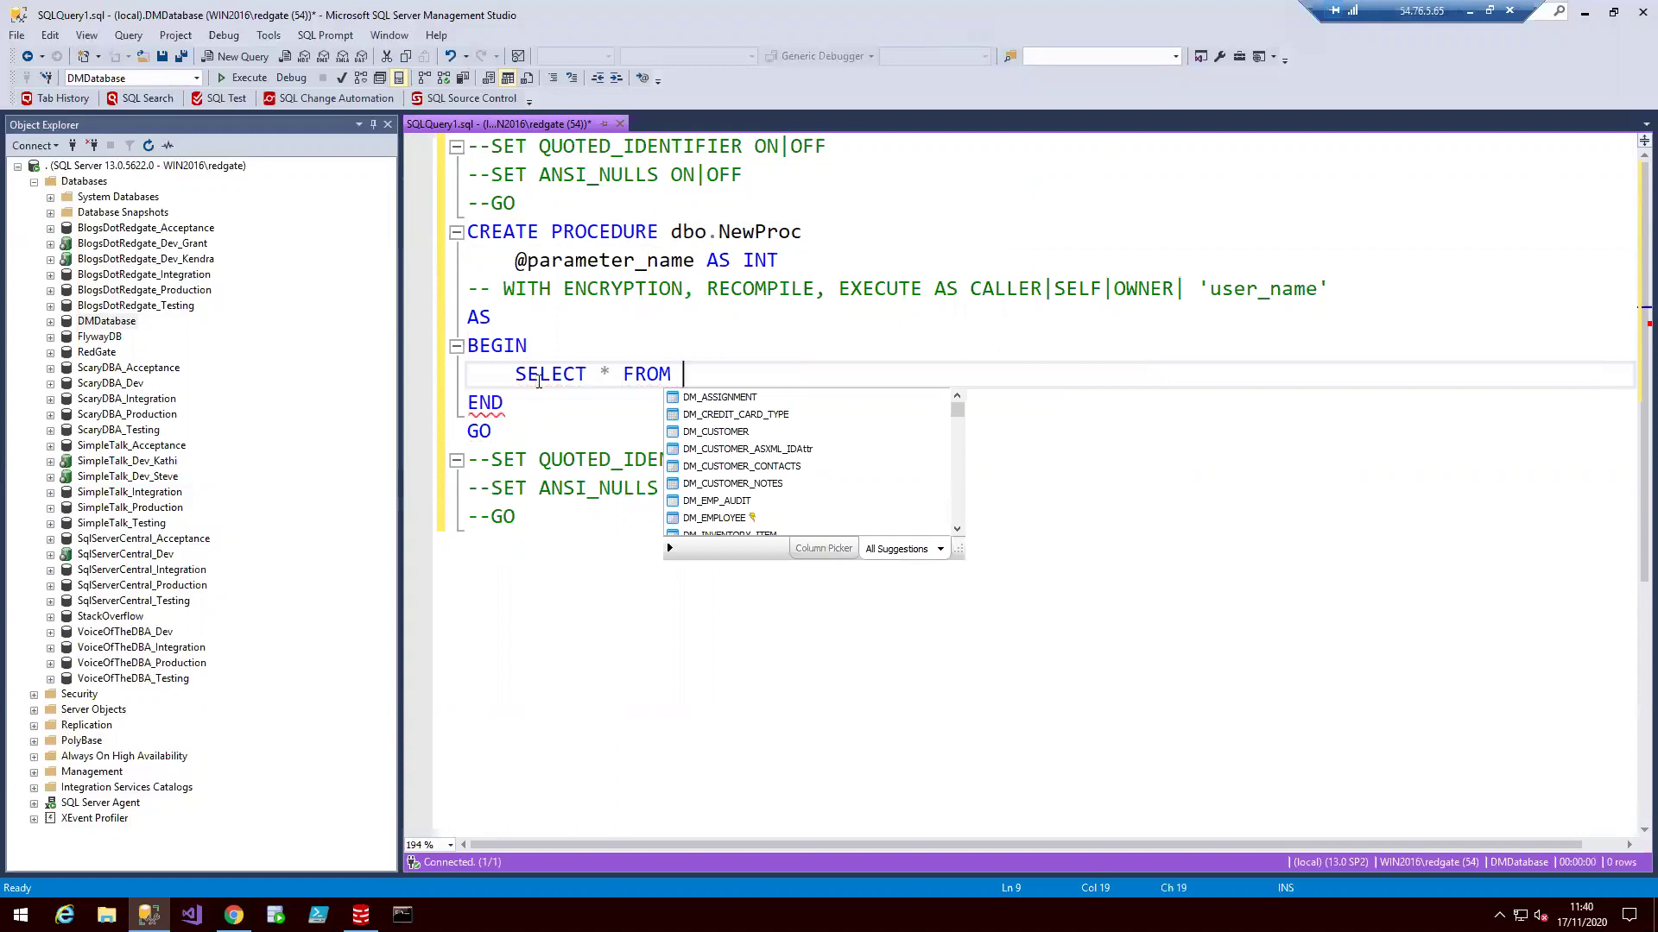
double_click(743, 433)
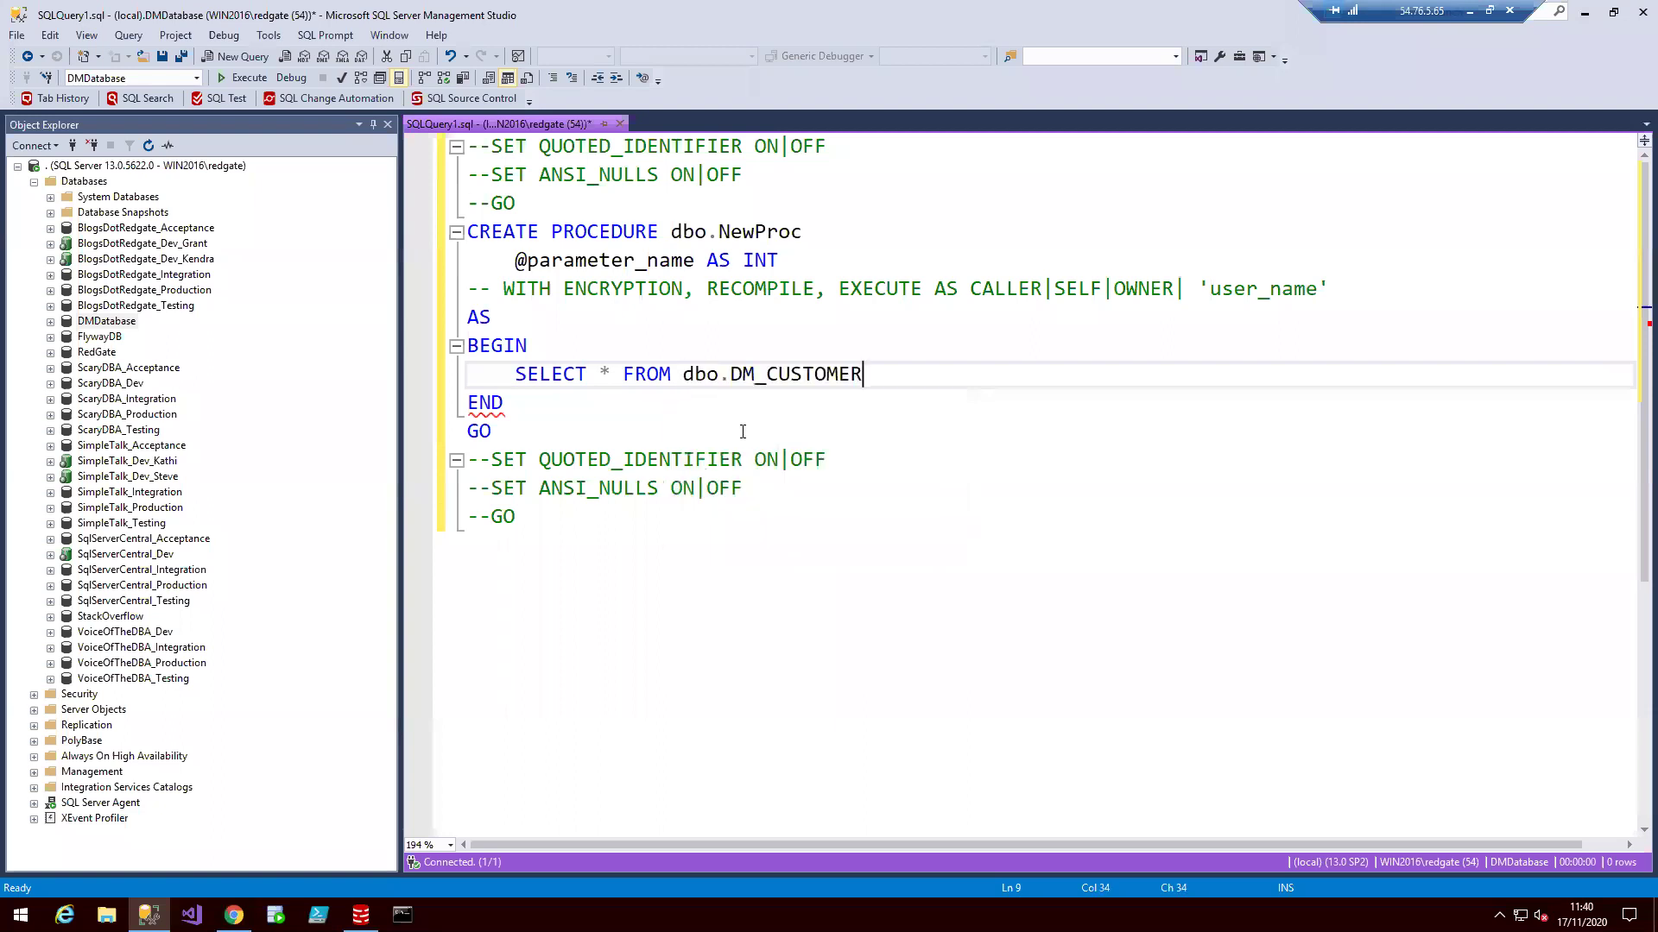
click(611, 374)
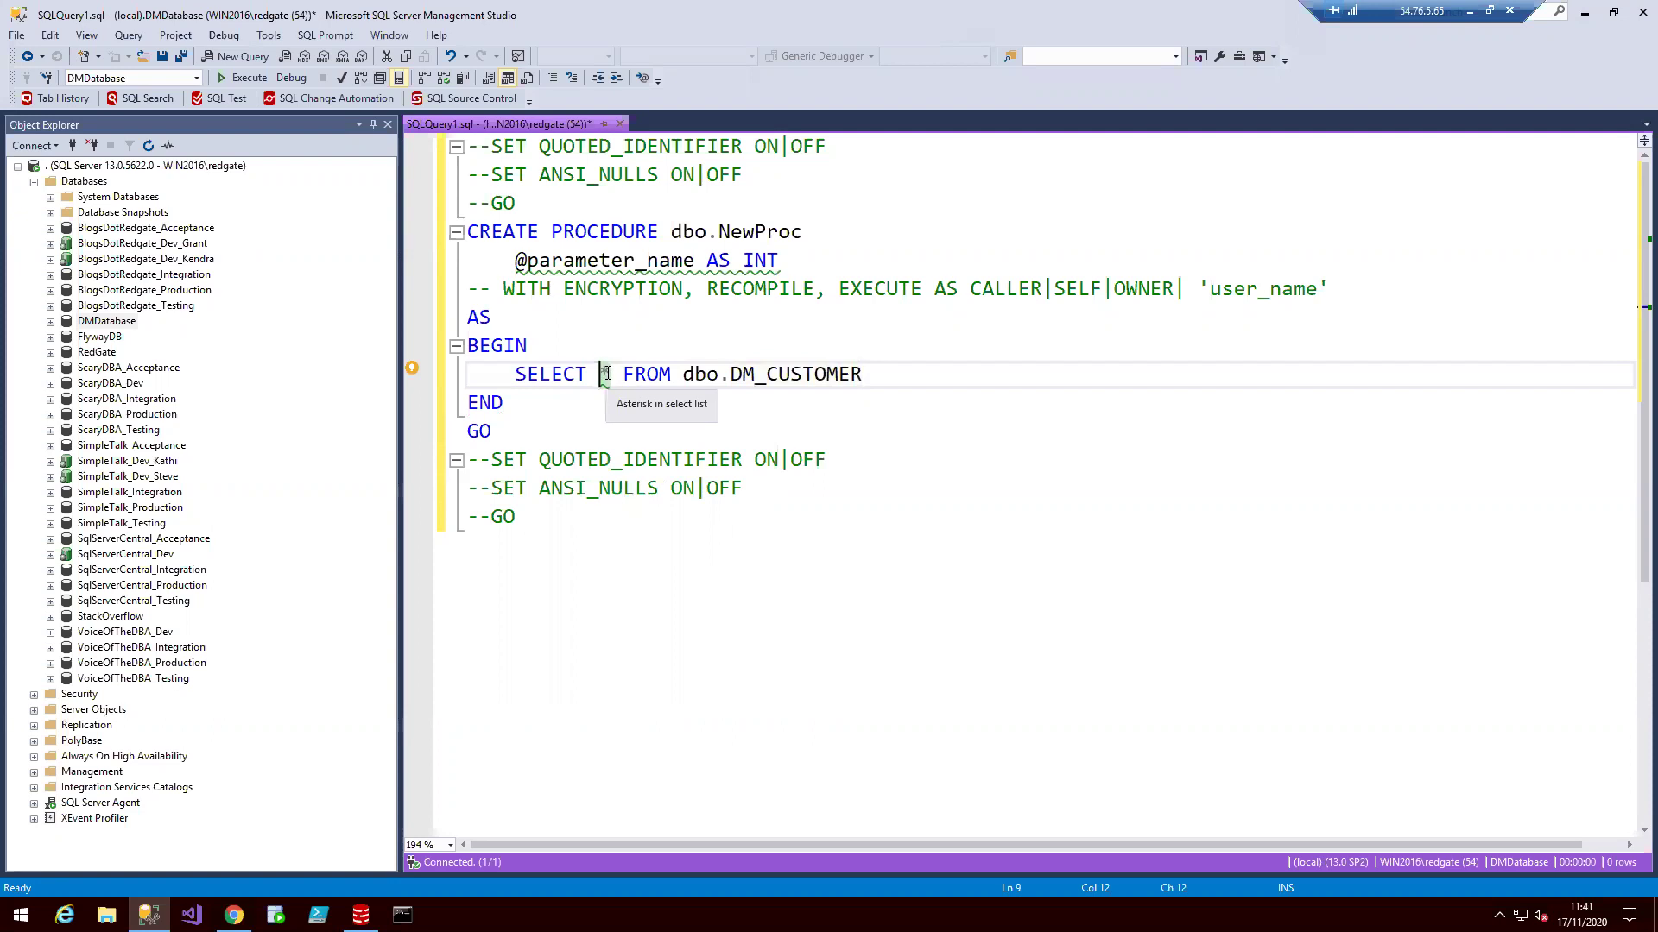
key(Tab)
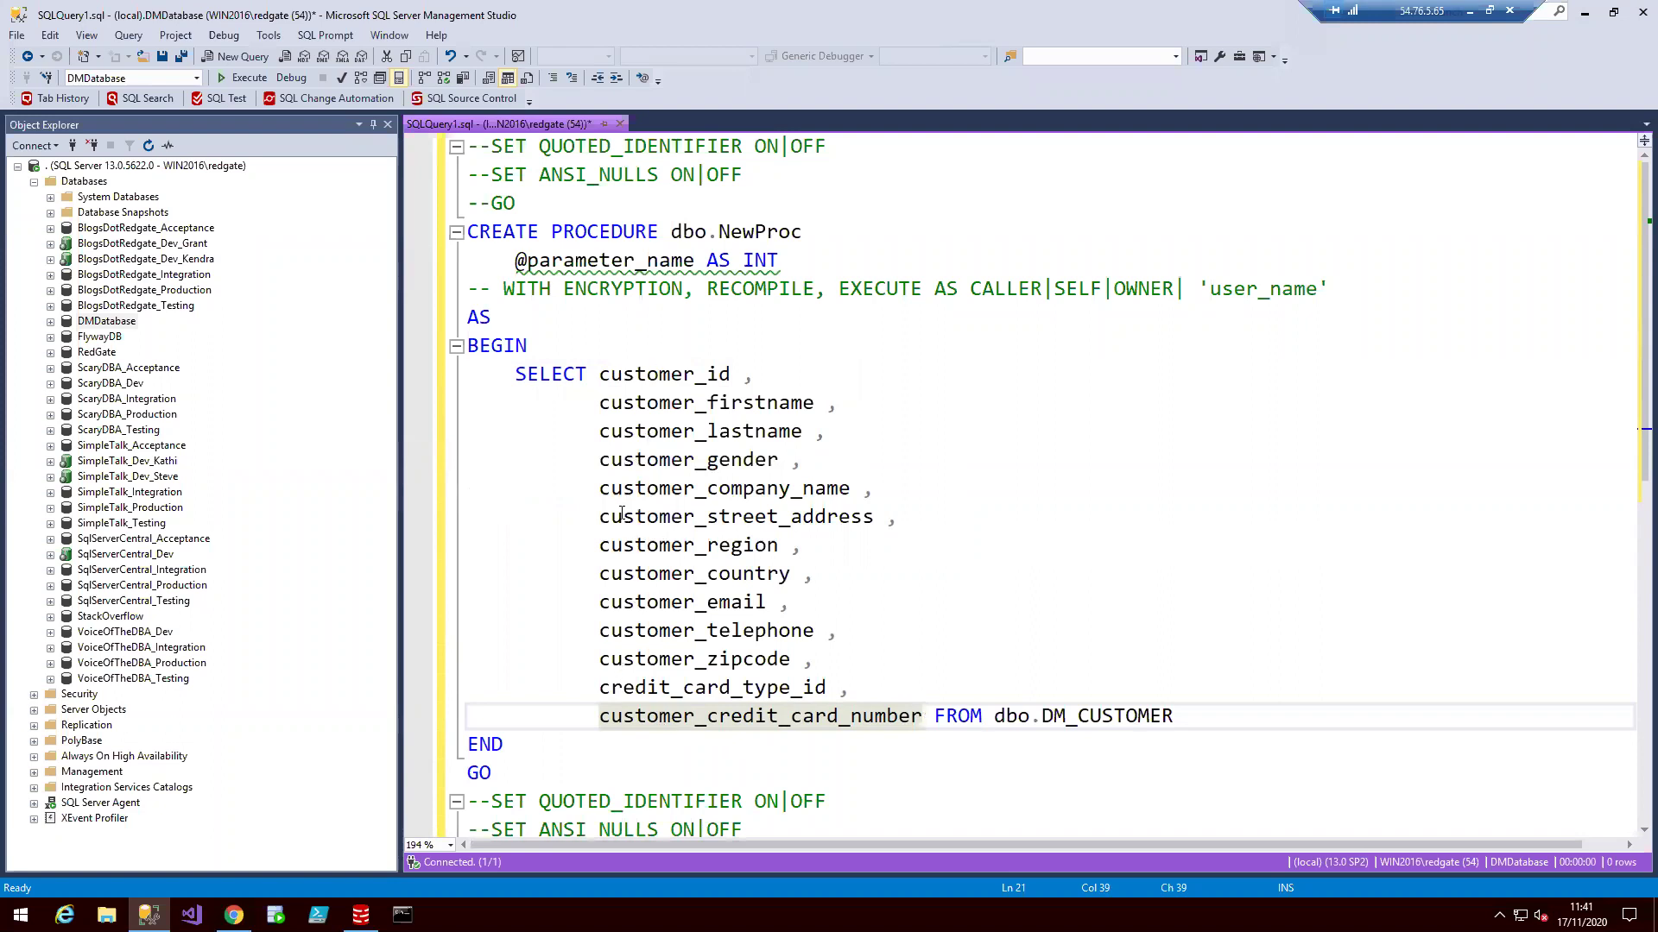
Execute the script that creates the procedure, and close the query without saving it
click(229, 76)
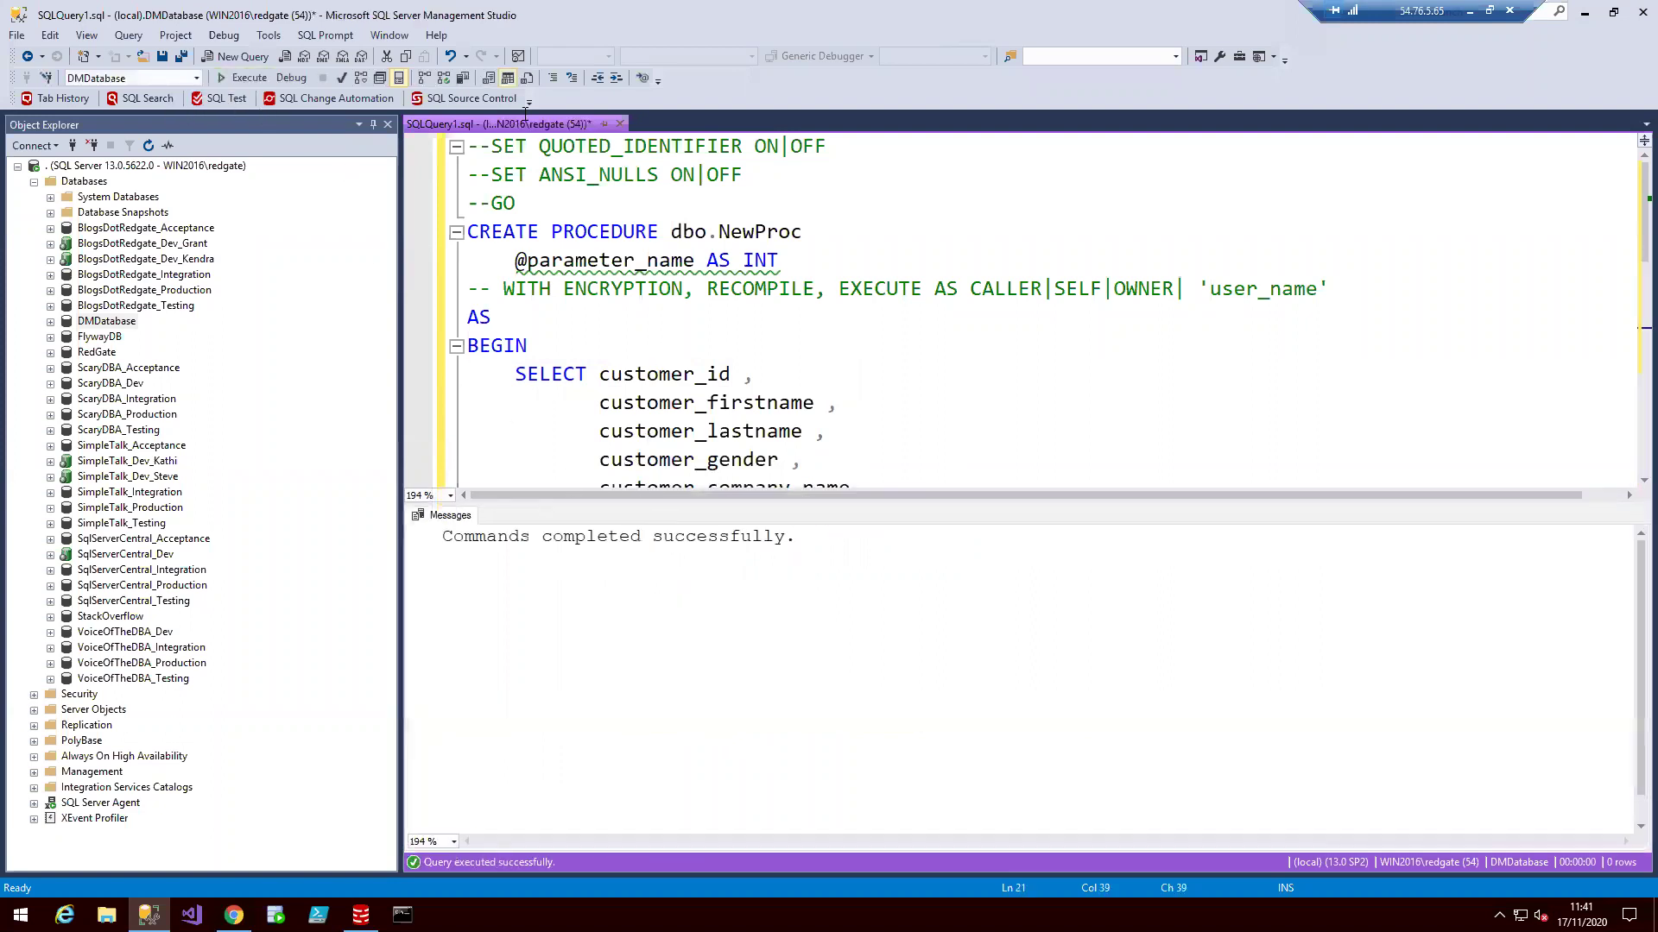
click(620, 123)
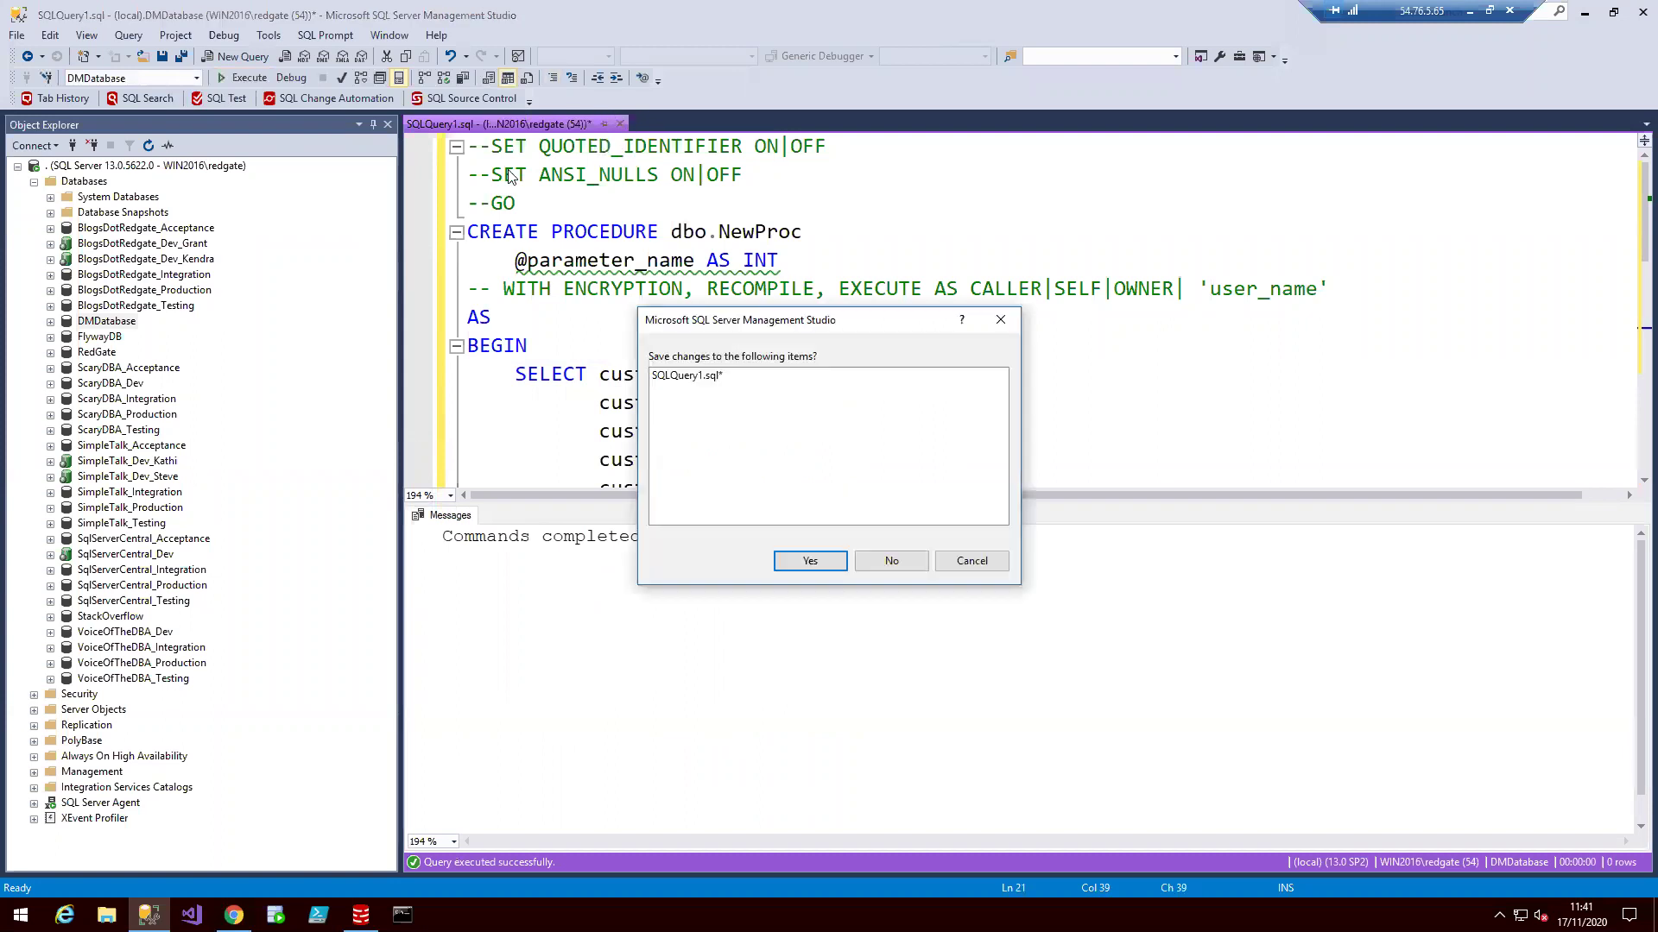
click(904, 566)
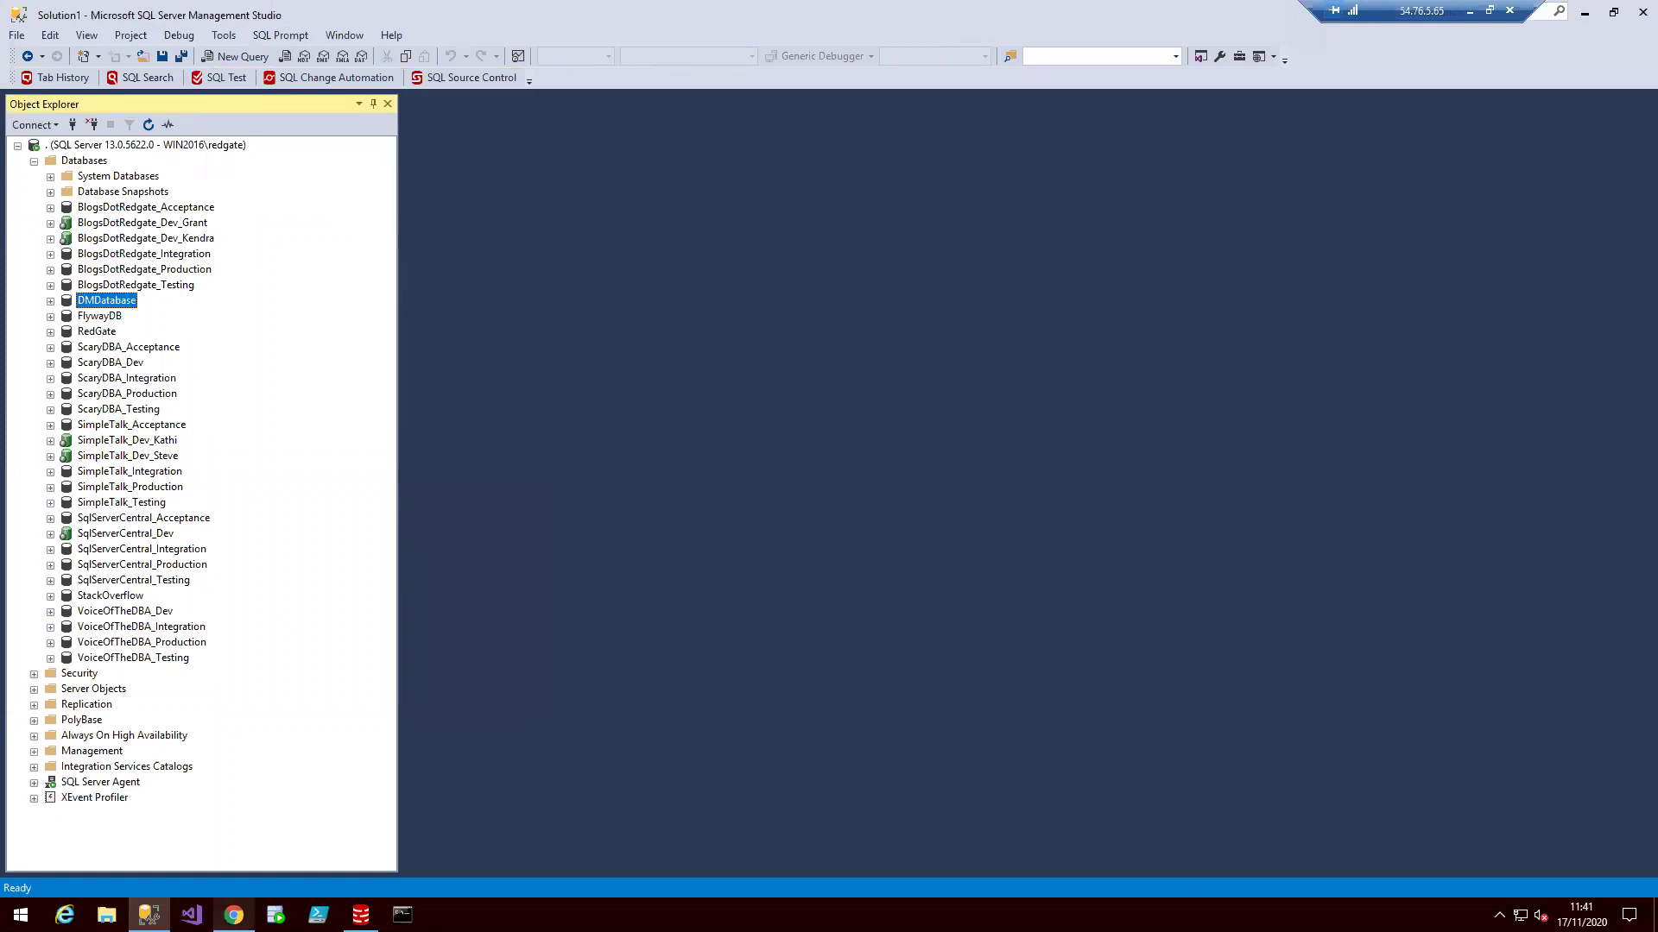
Switch to SQL Clone in Chrome and start creating a new image with SQL Server as the source type
mouse_move(234, 915)
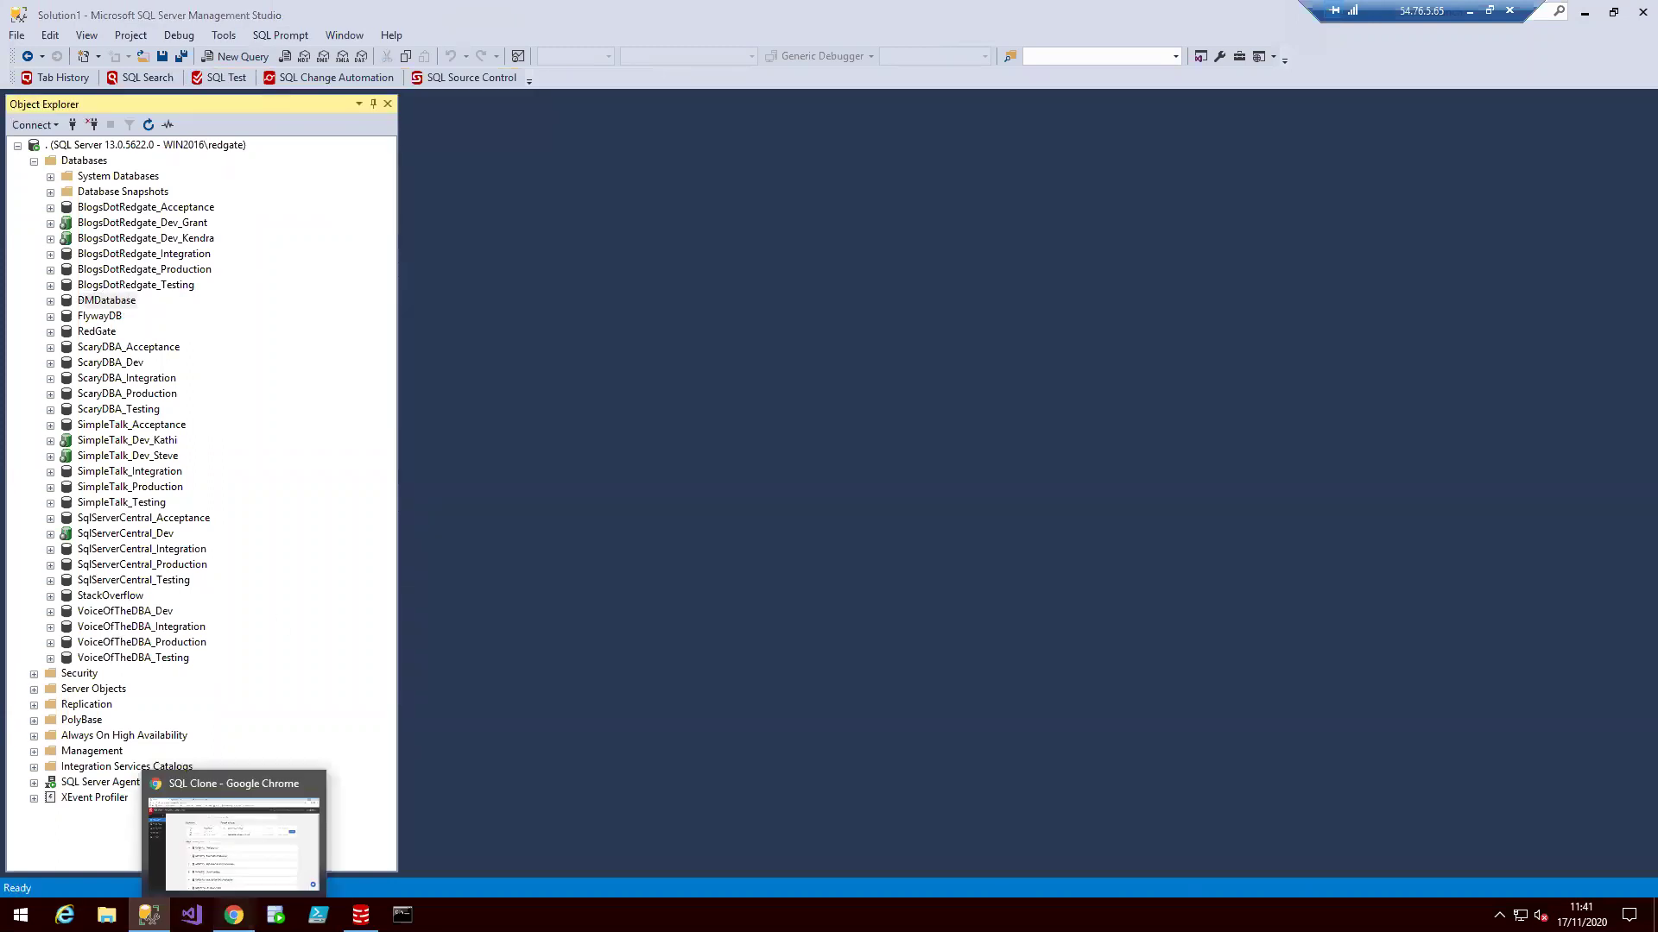
click(233, 841)
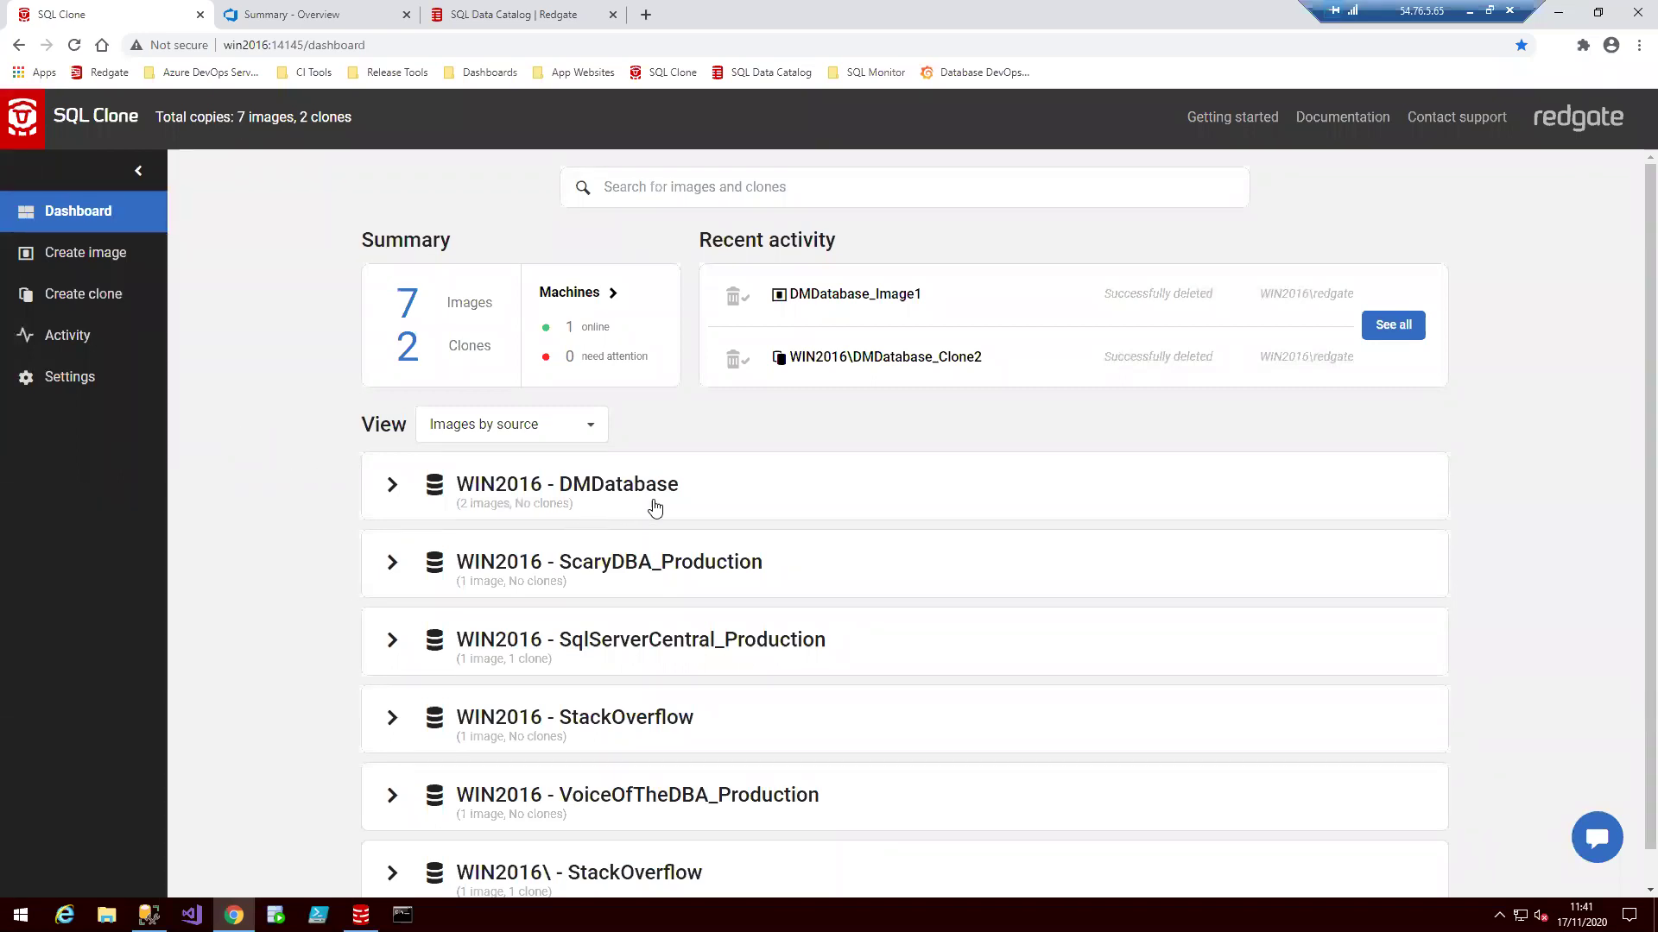
click(100, 253)
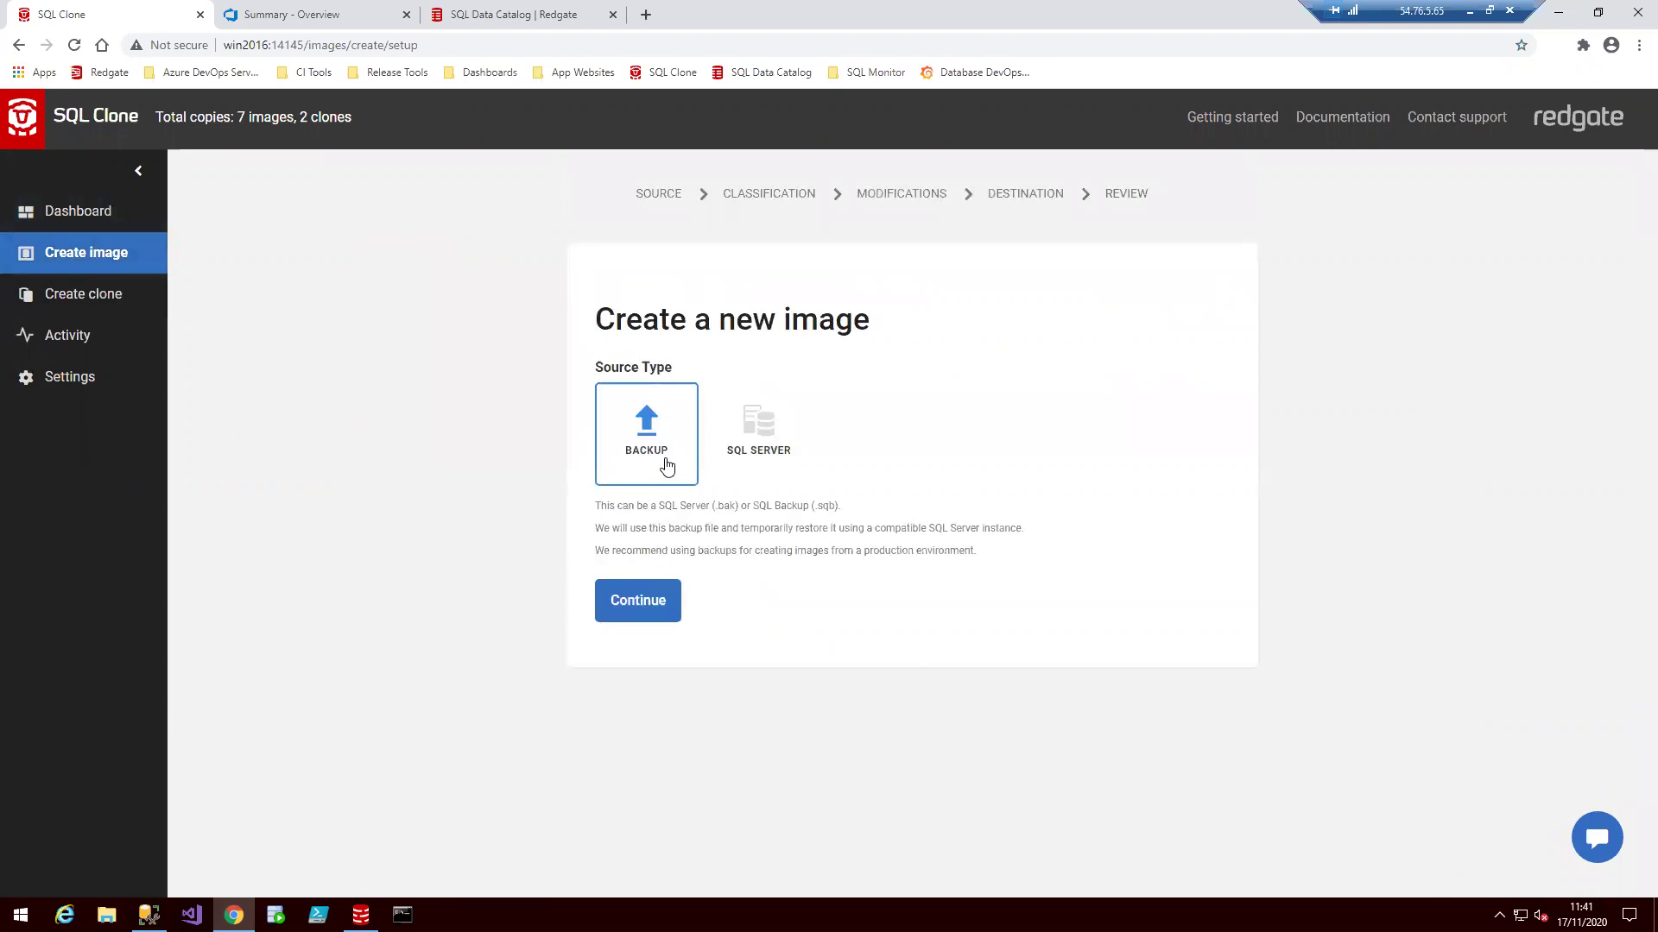
click(790, 473)
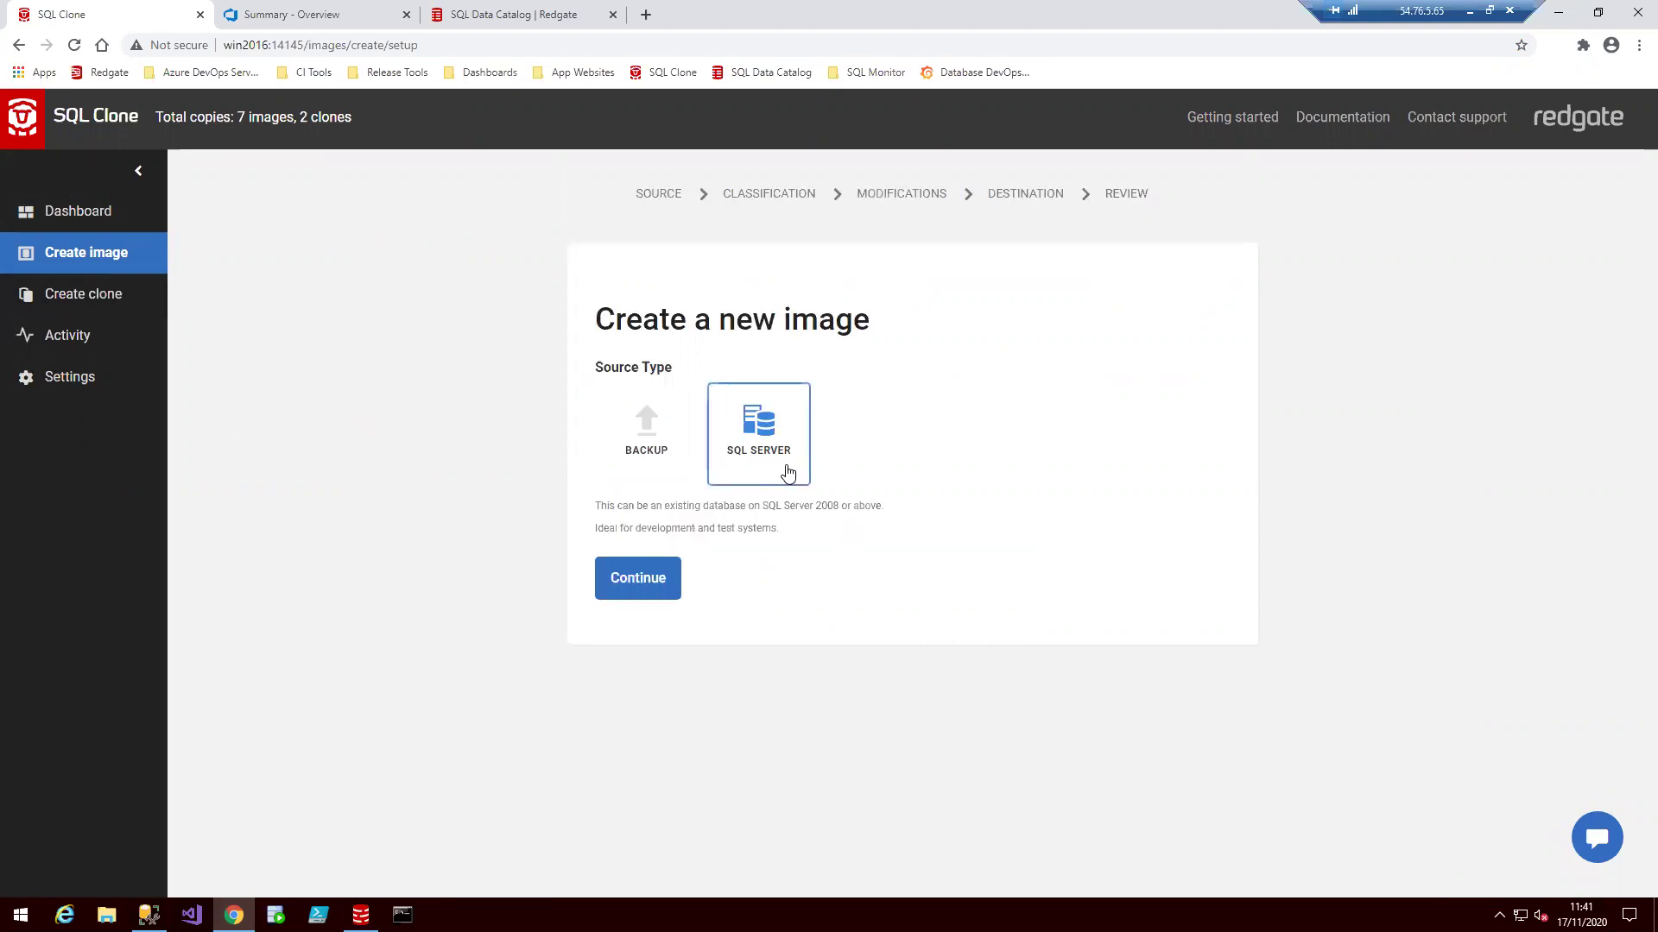
click(673, 593)
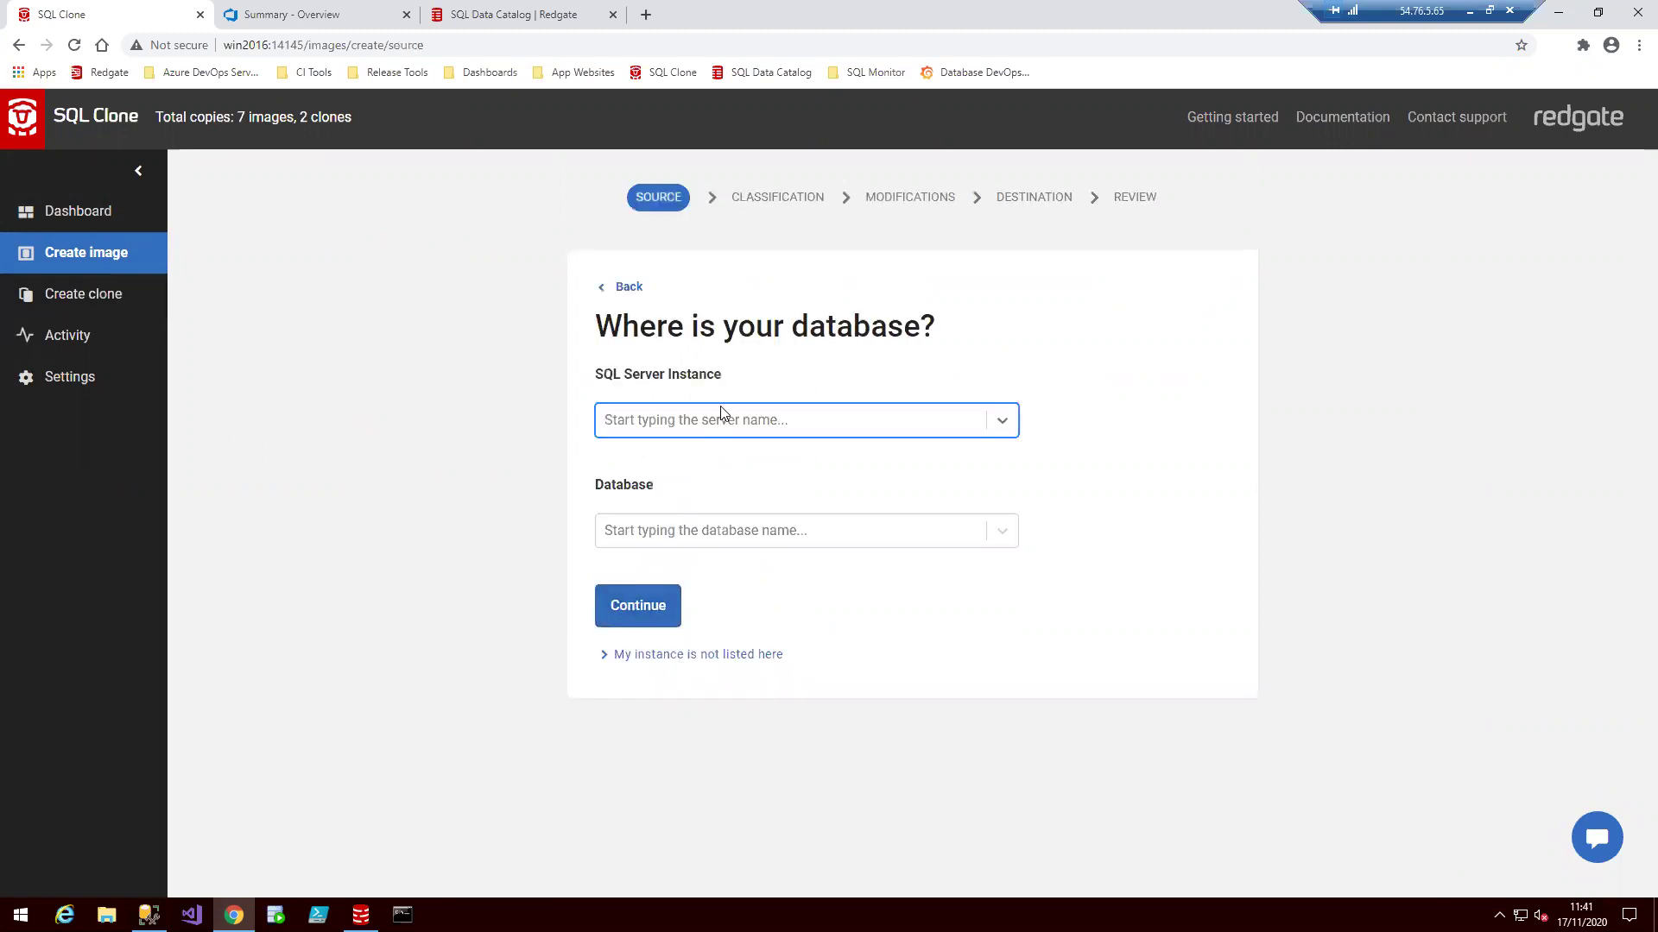
Set the image source to the WIN2016\ instance and the DMDatabase database, and proceed past the classification notice
click(724, 428)
click(699, 462)
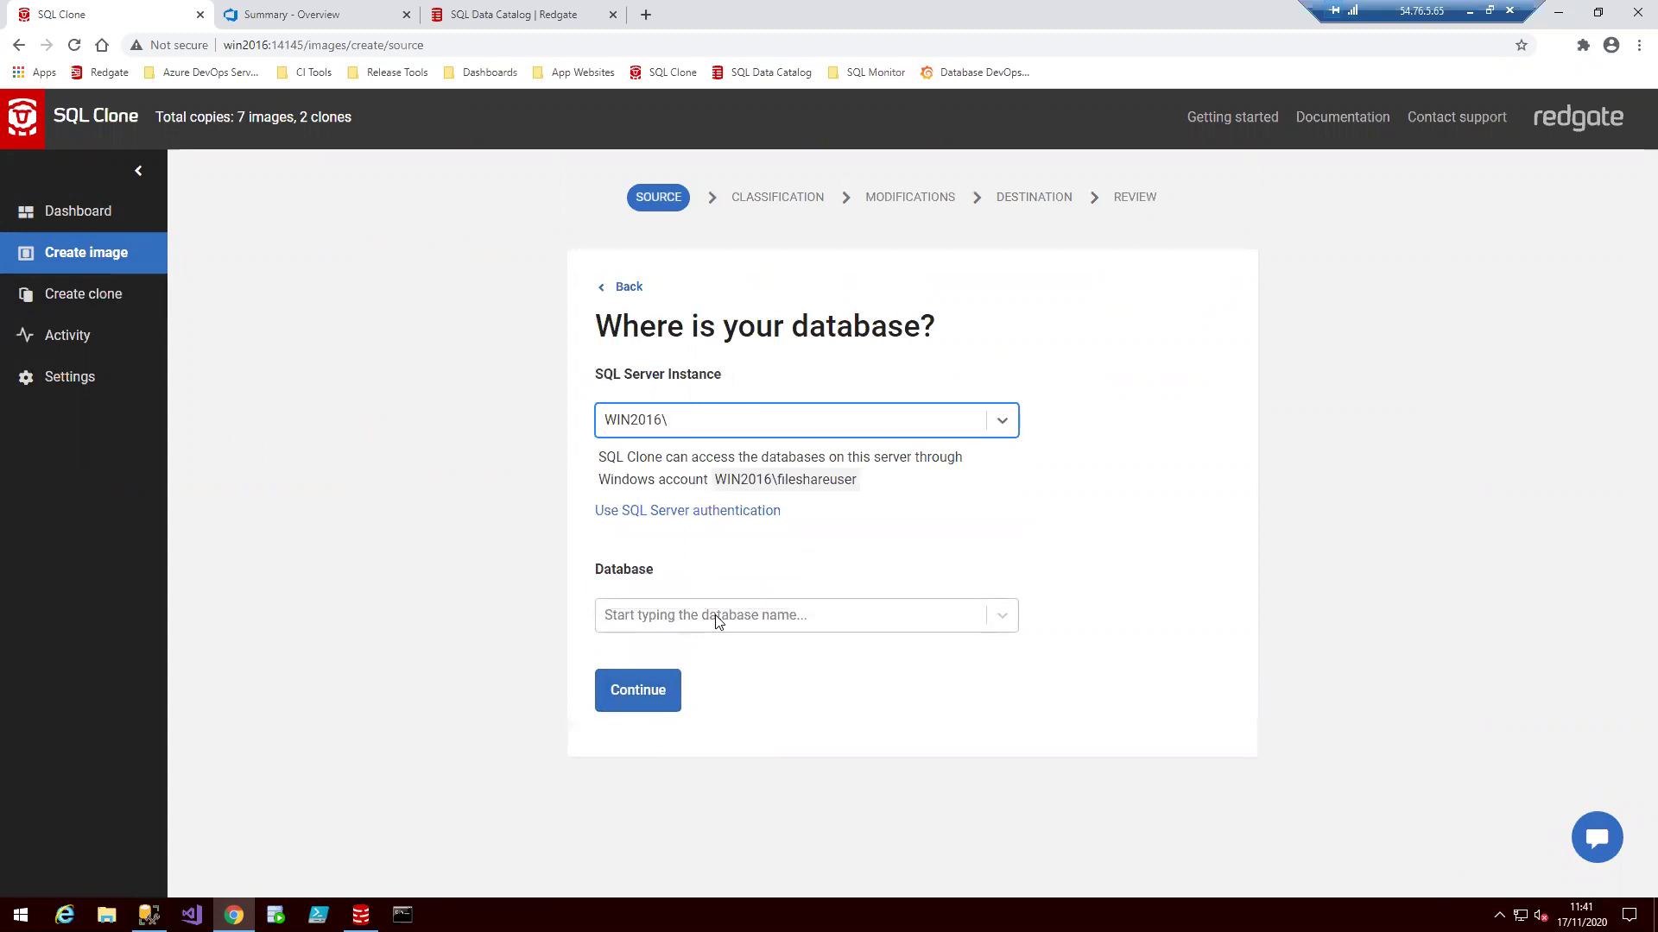
click(721, 620)
text(dmd)
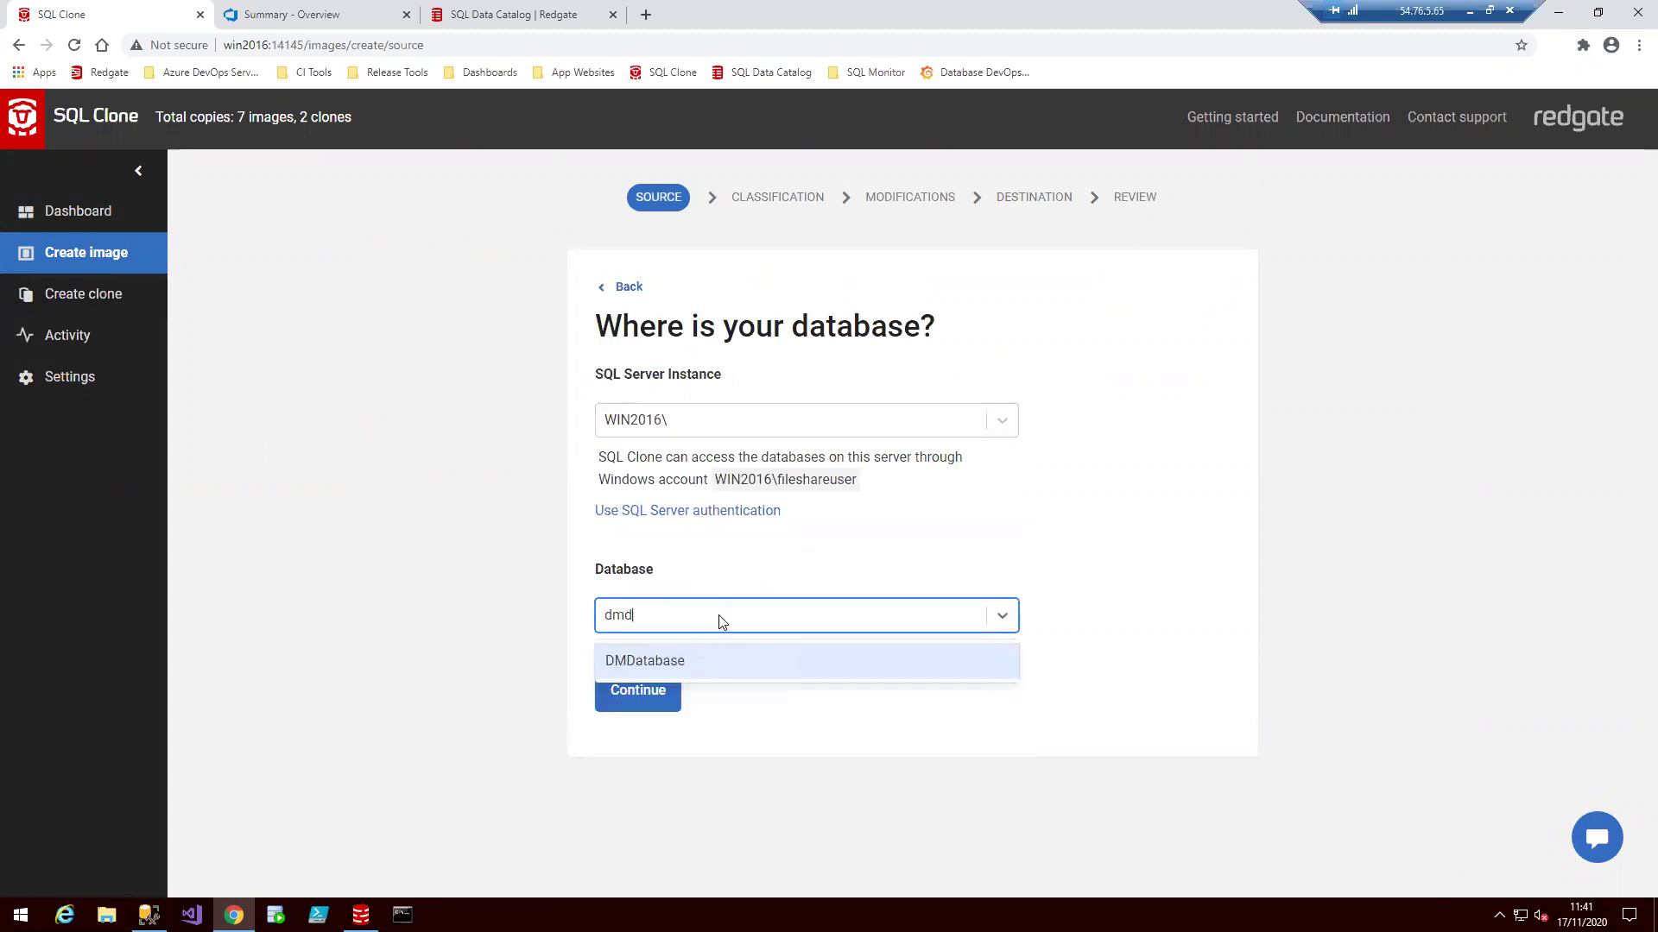
click(705, 661)
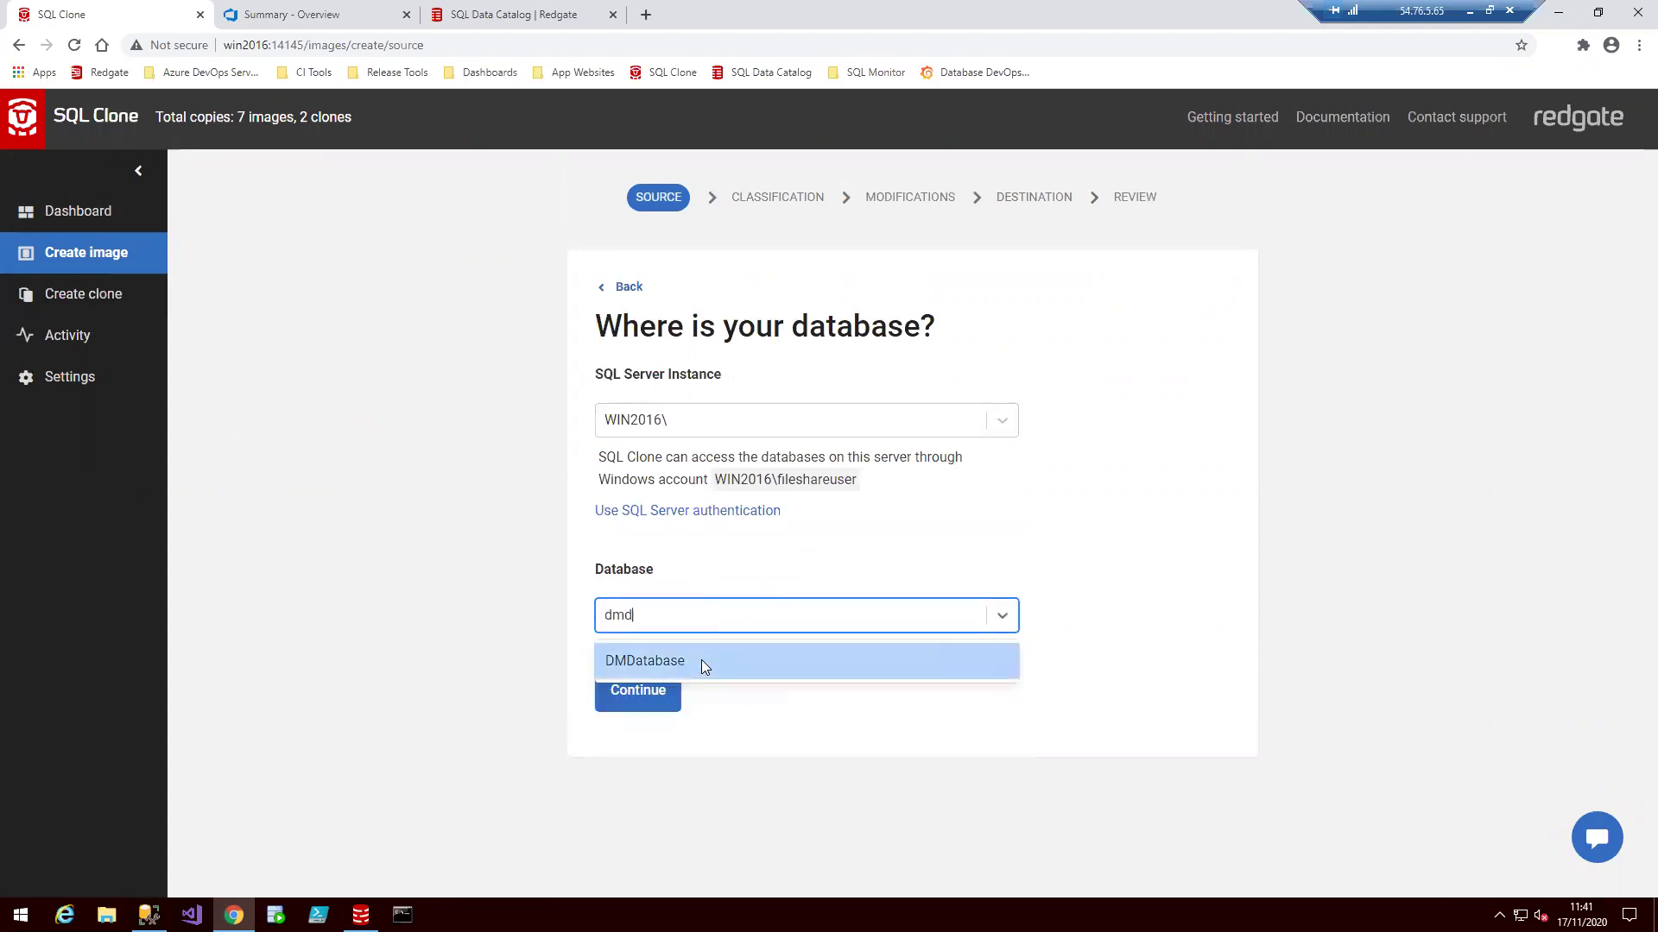
click(665, 697)
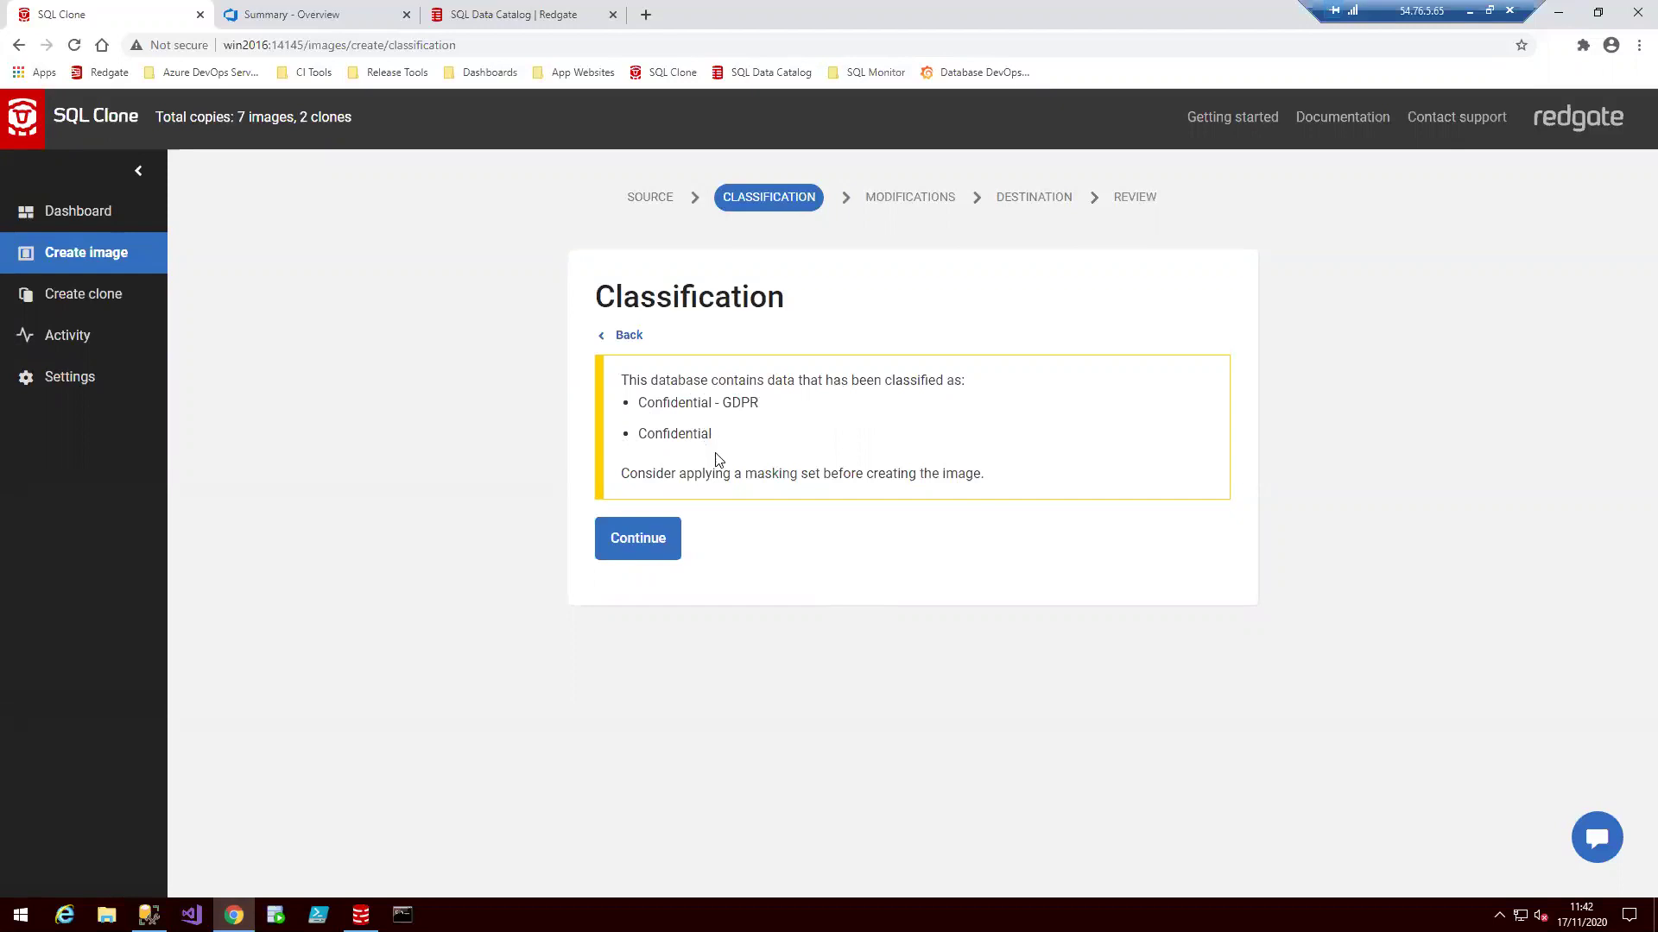
drag(620, 474, 1001, 484)
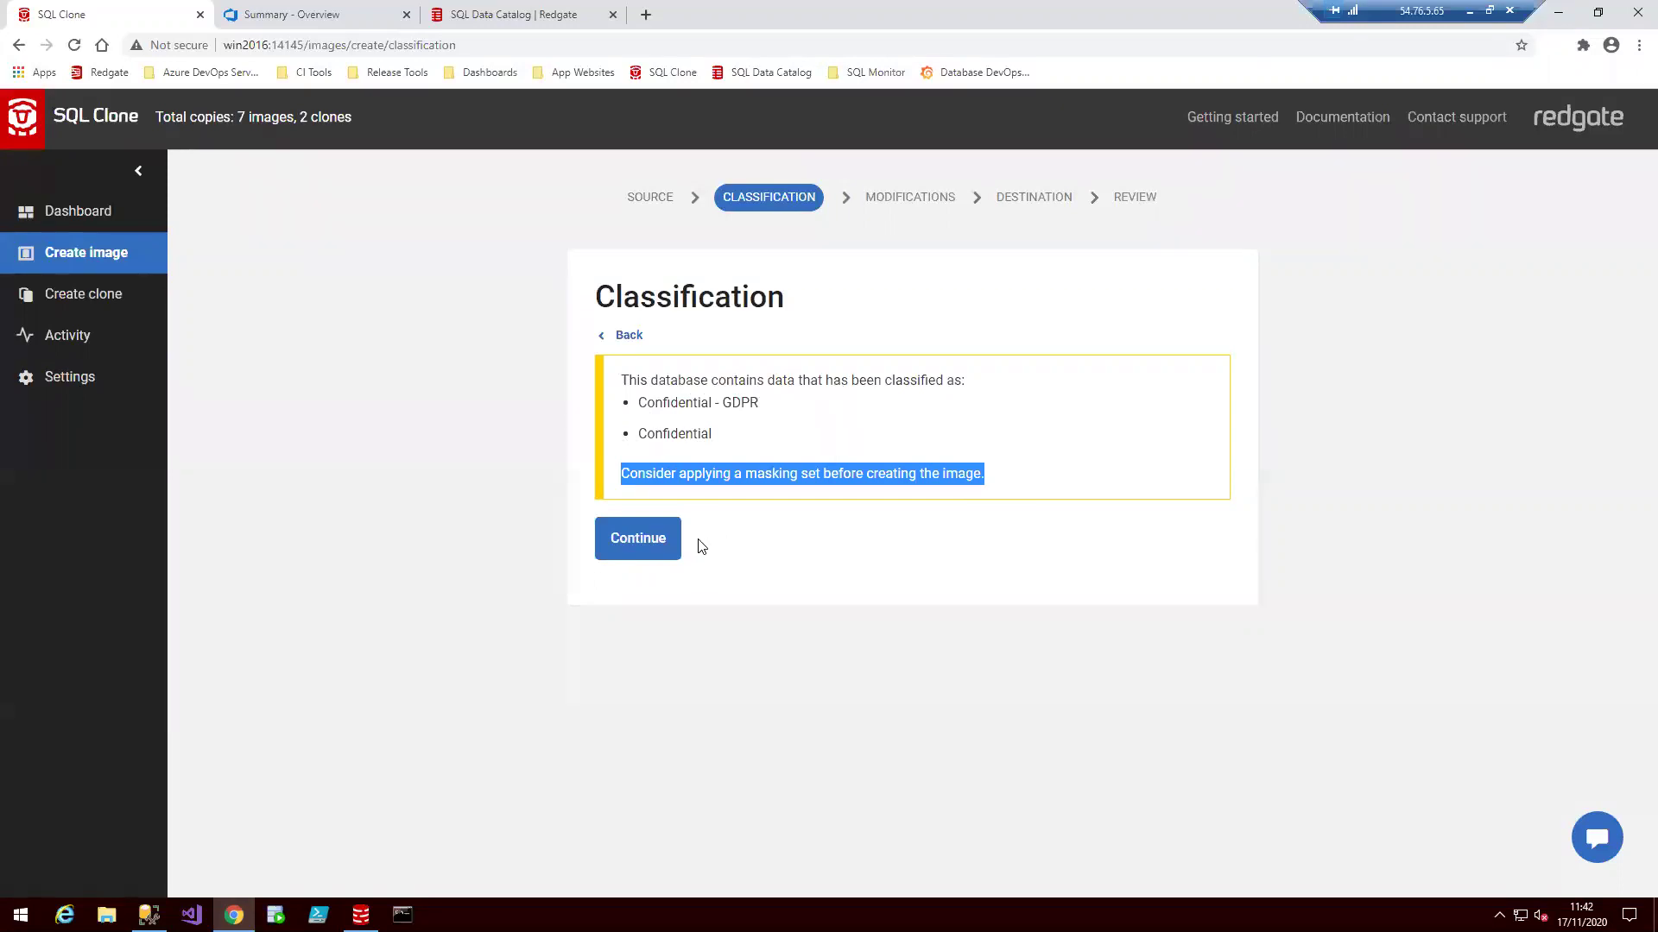
click(646, 549)
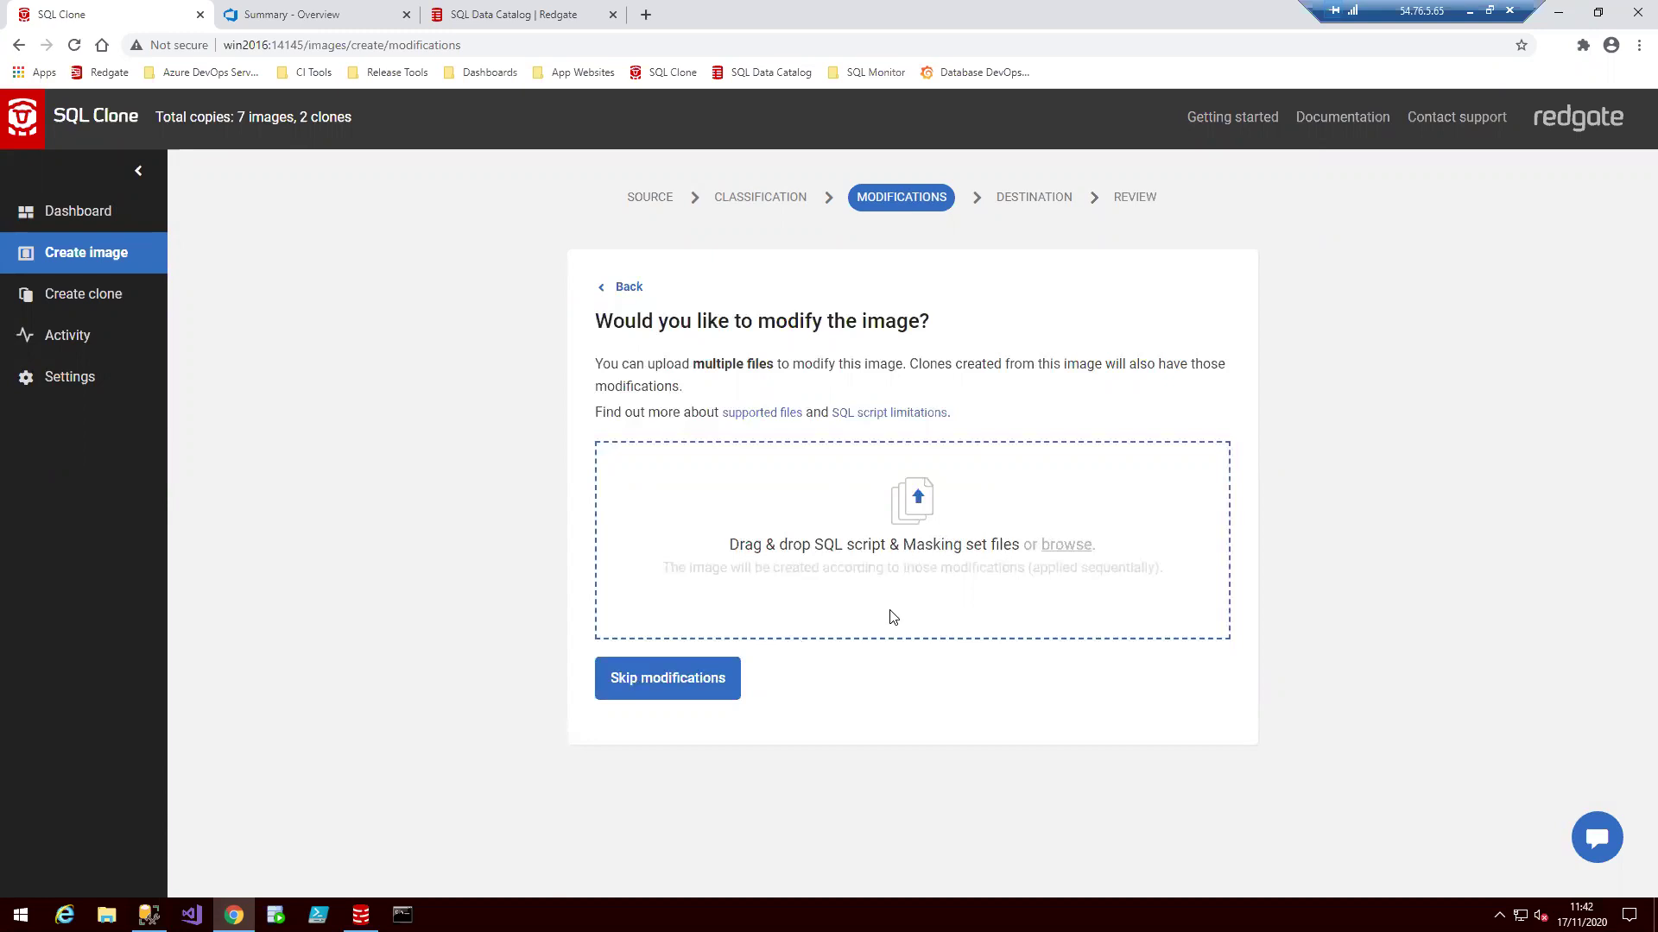
Add the masking set file DMDatabaseMaskFull.DMSMaskSet from the desktop as an image modification and continue to the destination
double_click(865, 13)
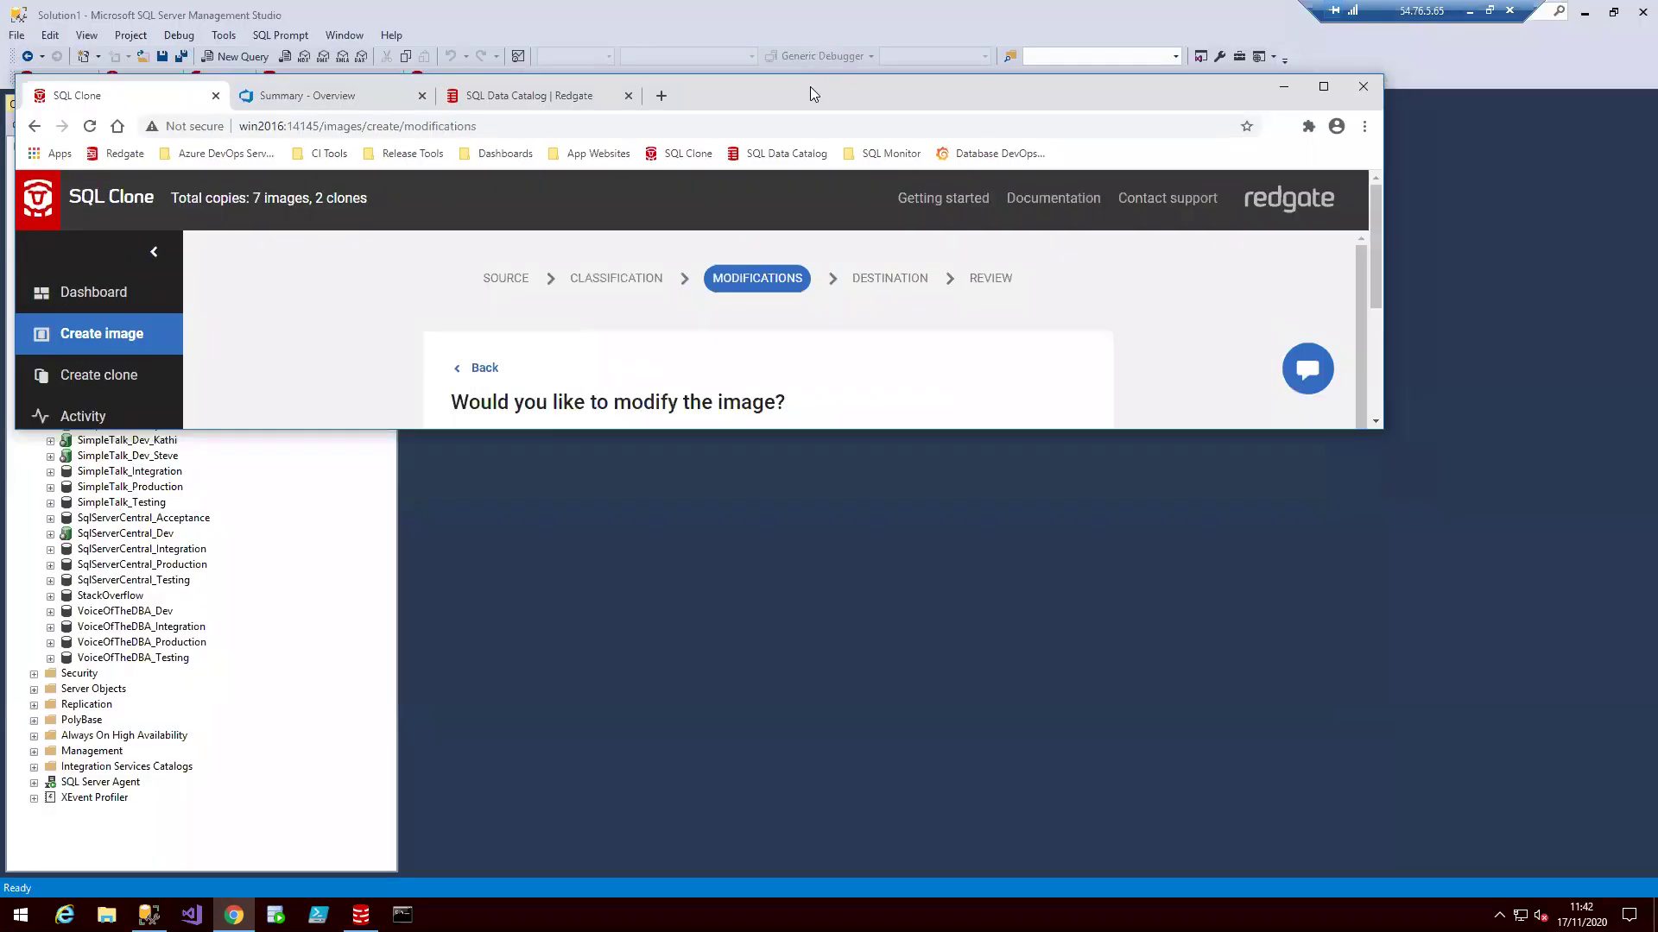
click(1584, 14)
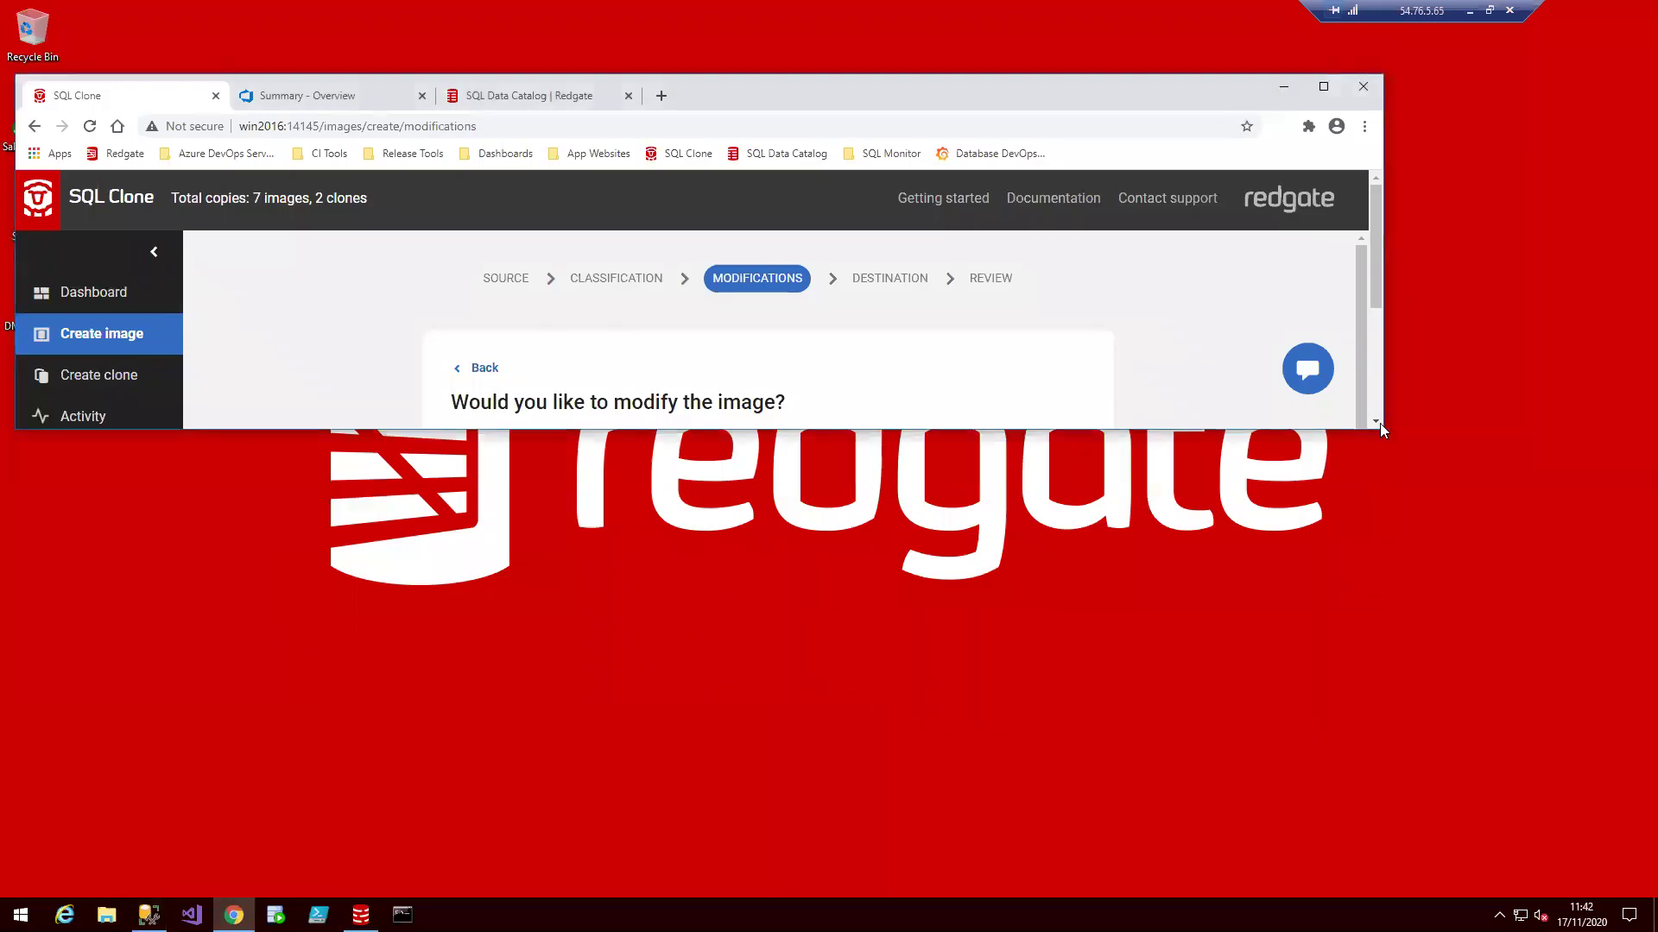
drag(1383, 428, 1599, 695)
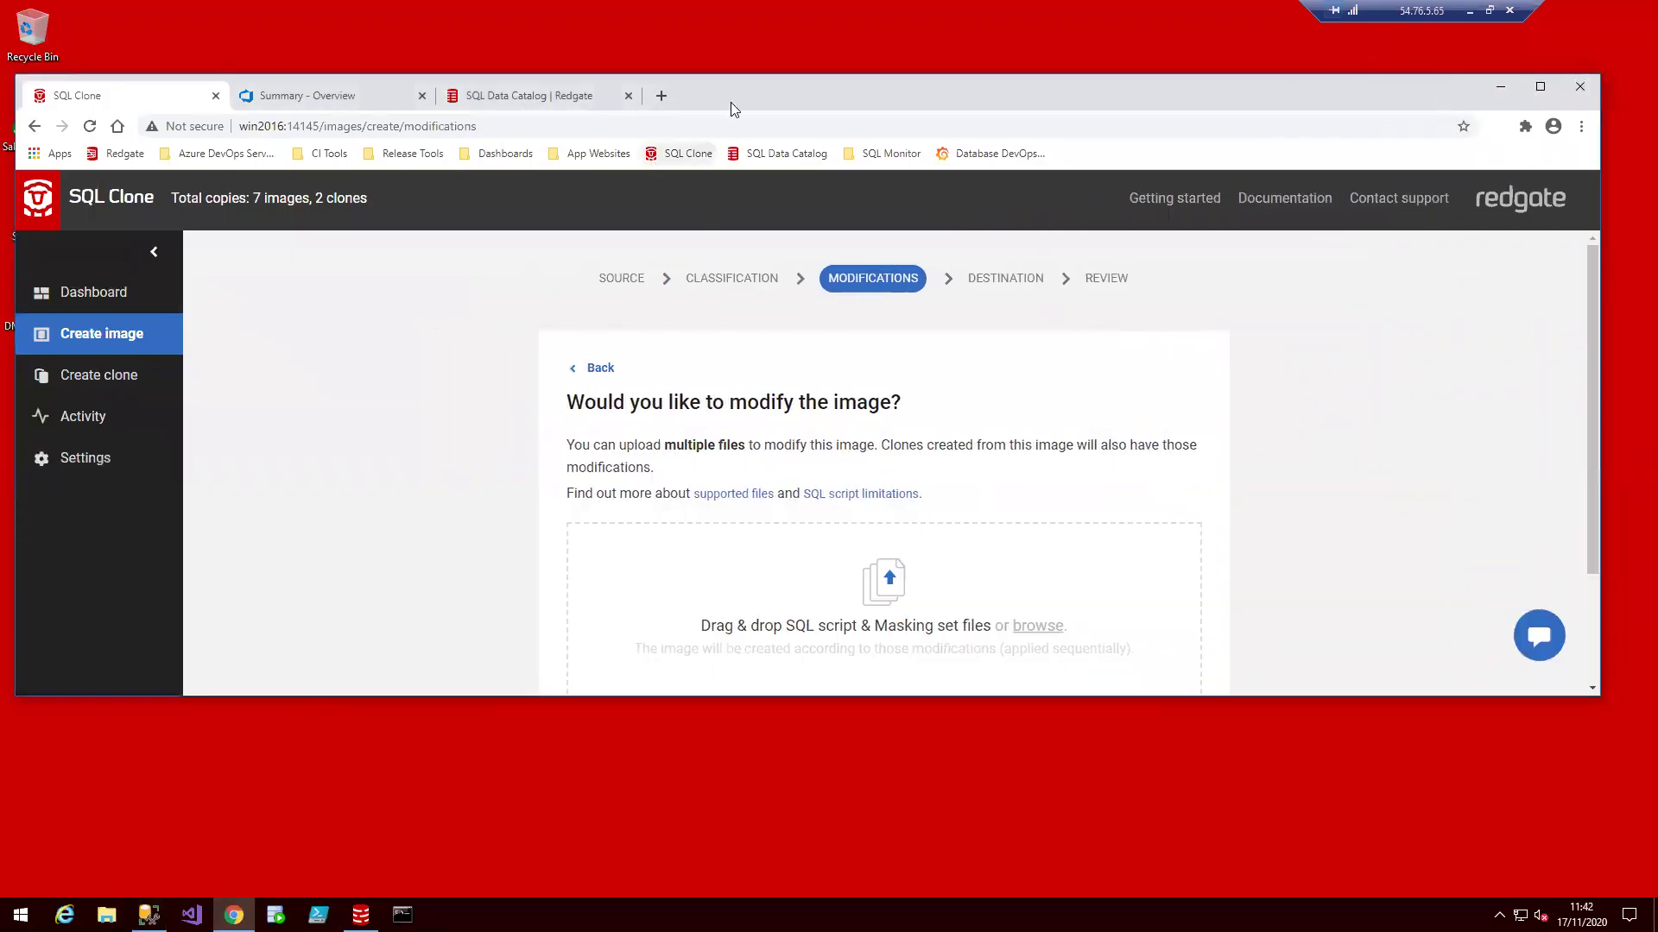
drag(861, 76, 965, 57)
drag(28, 304, 861, 588)
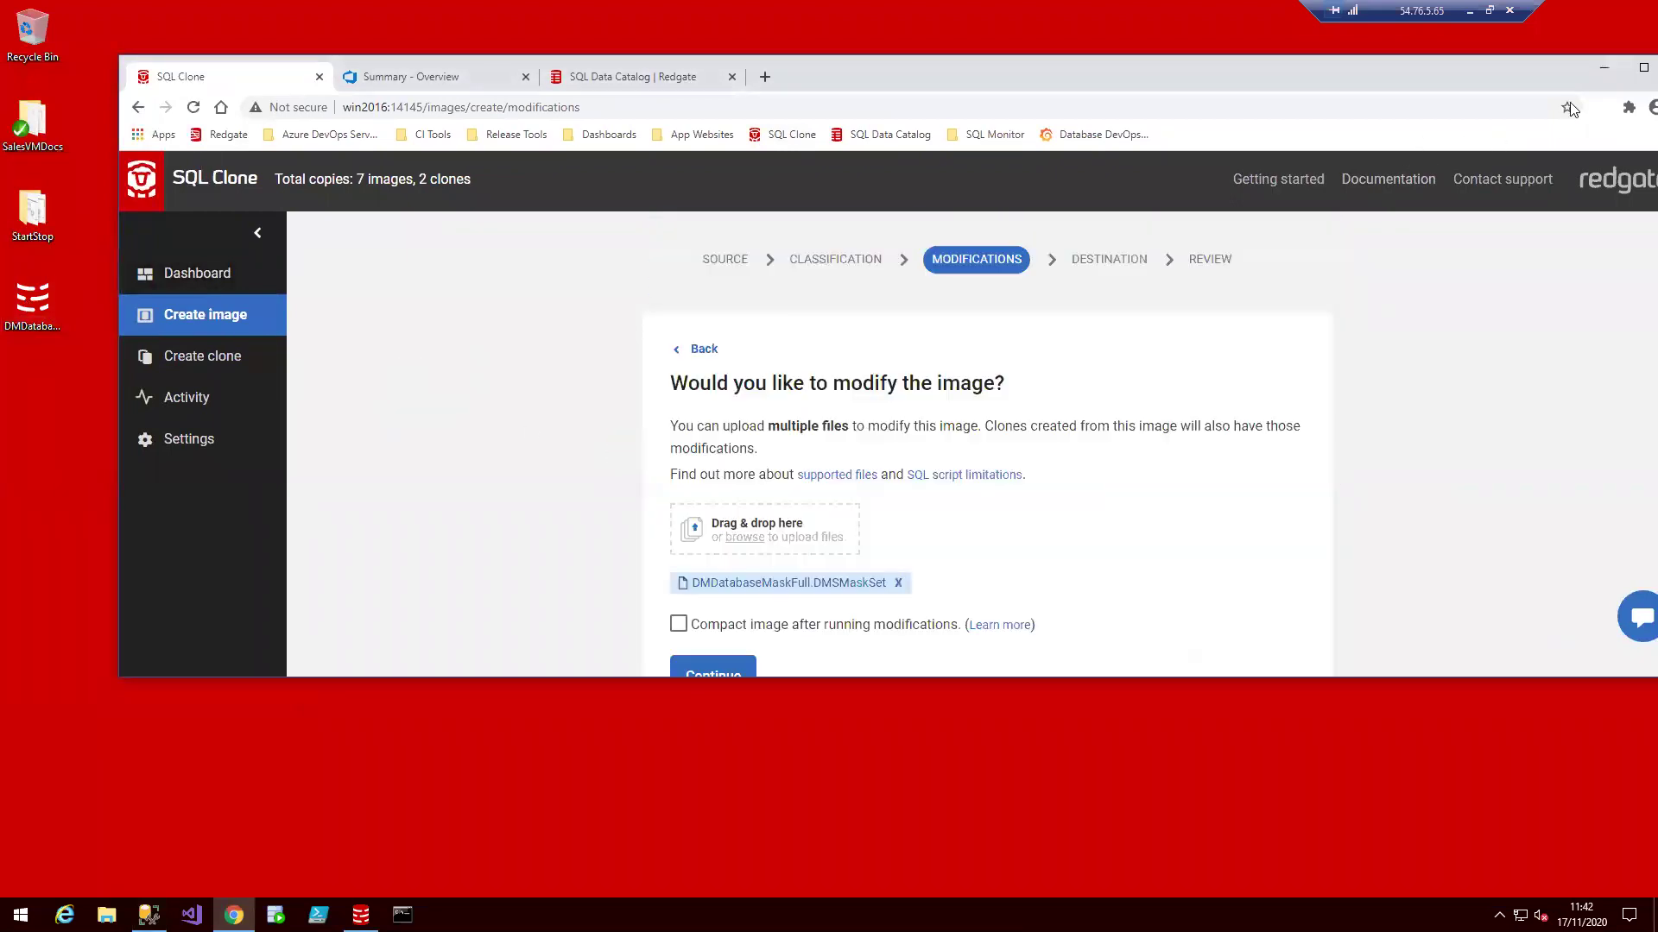
click(1635, 69)
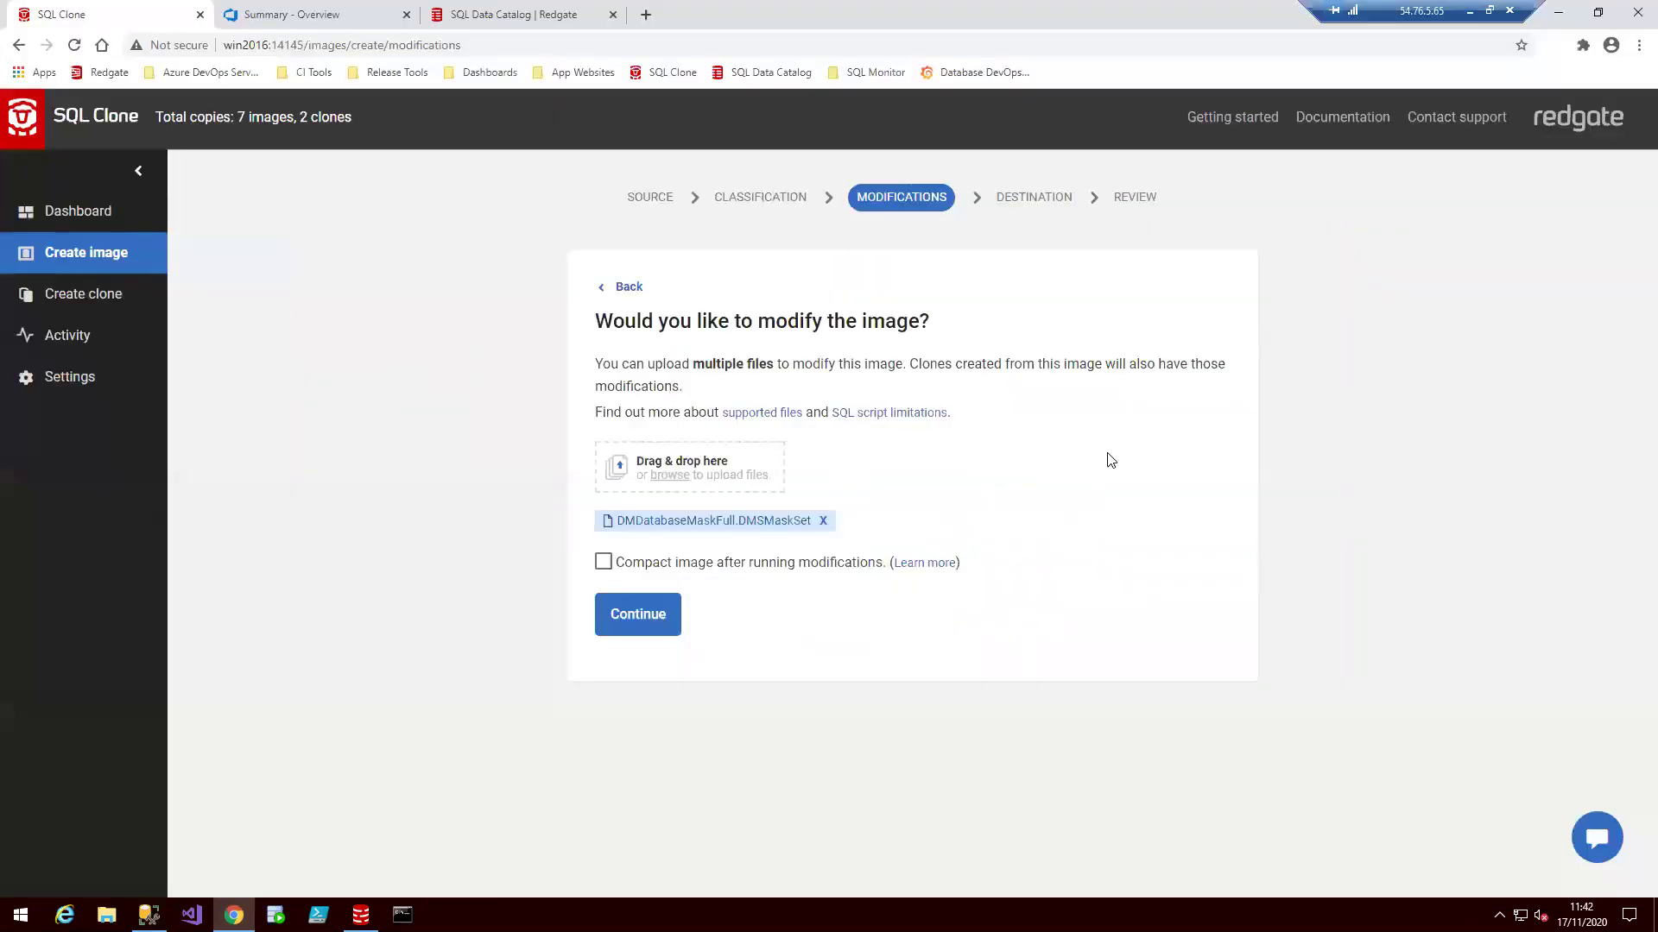
click(677, 630)
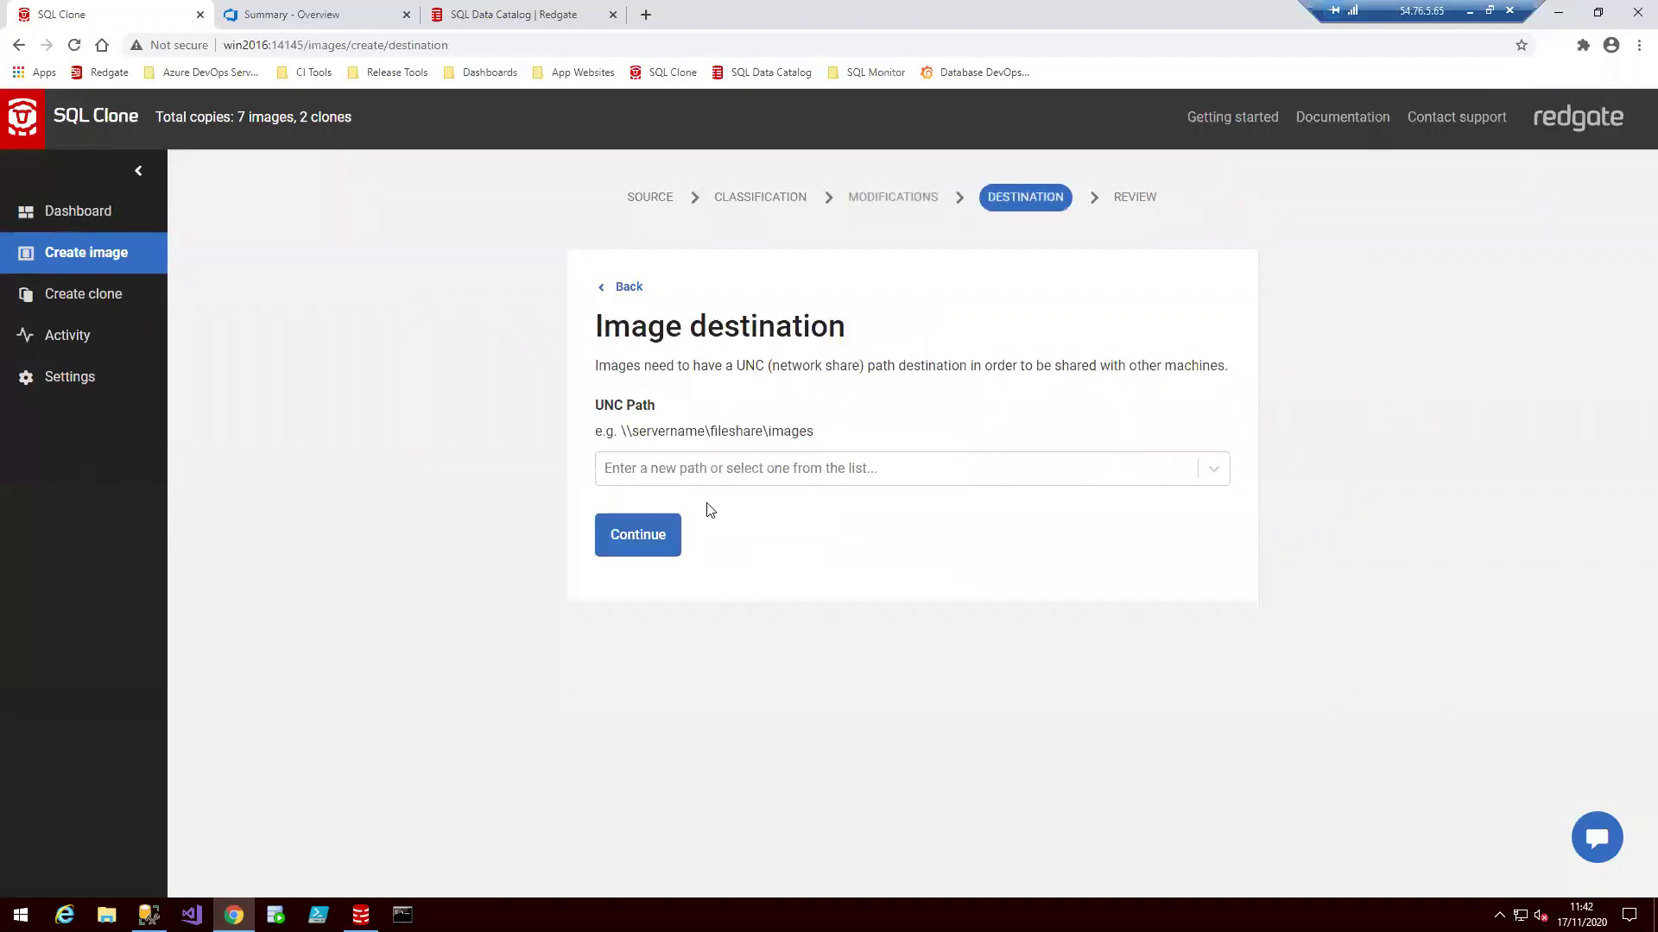
Set the image destination to \\WIN2016\LocalCloneImages and name the image DMDatabase_Image1
click(731, 481)
click(728, 519)
click(637, 532)
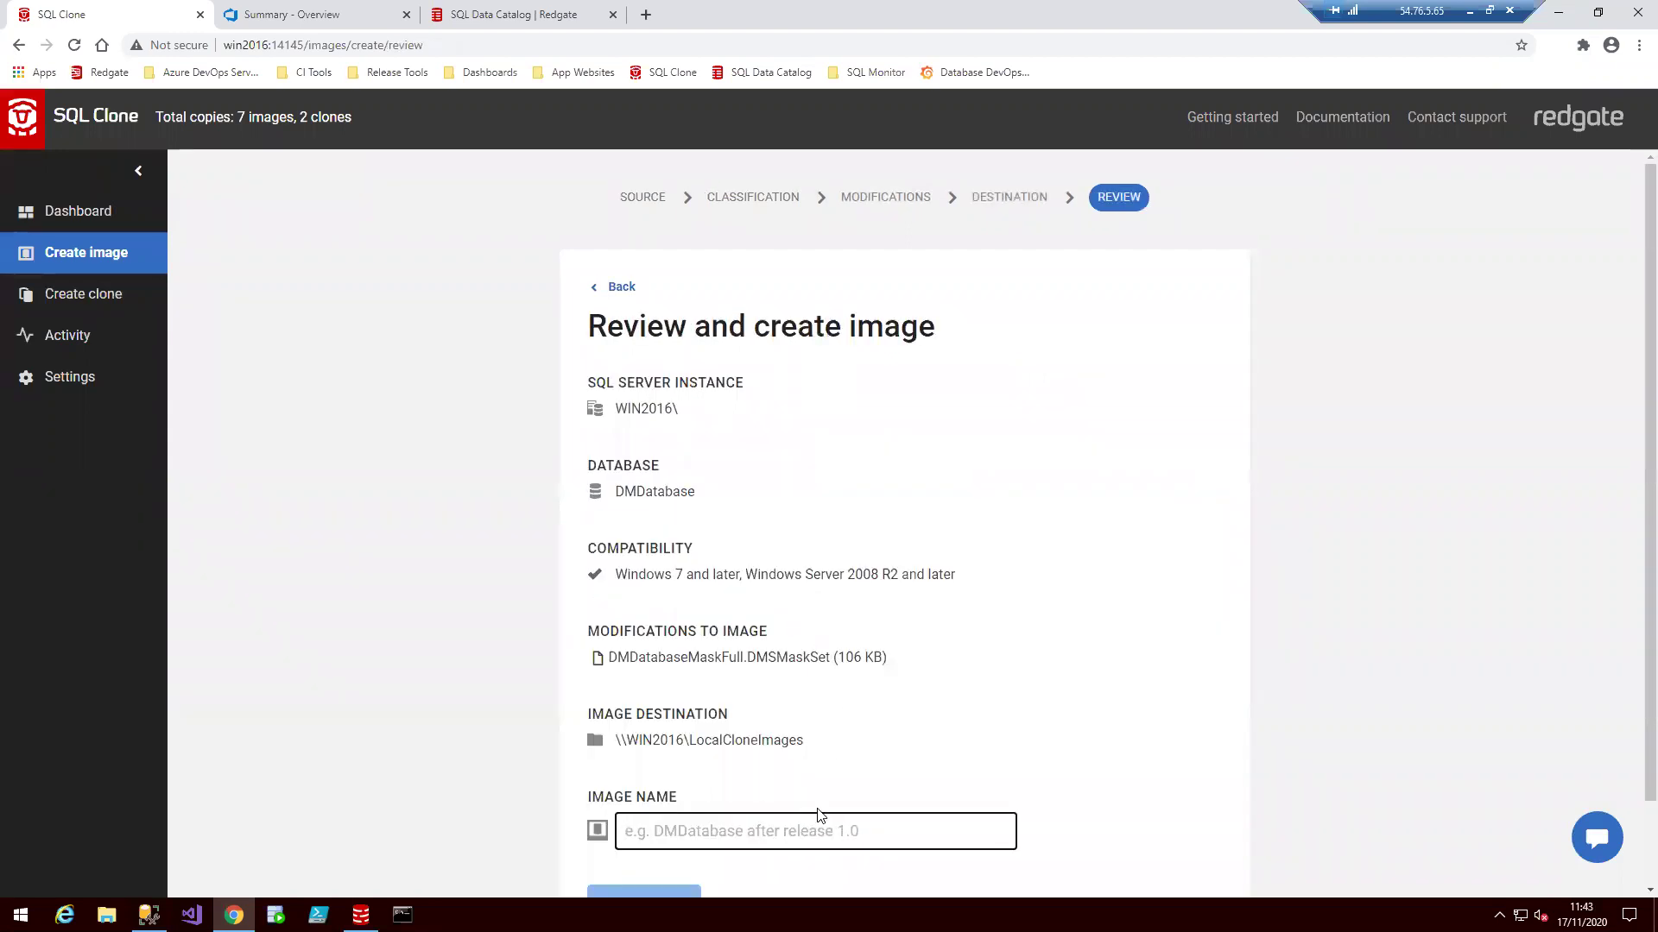
text(DMDatabase)
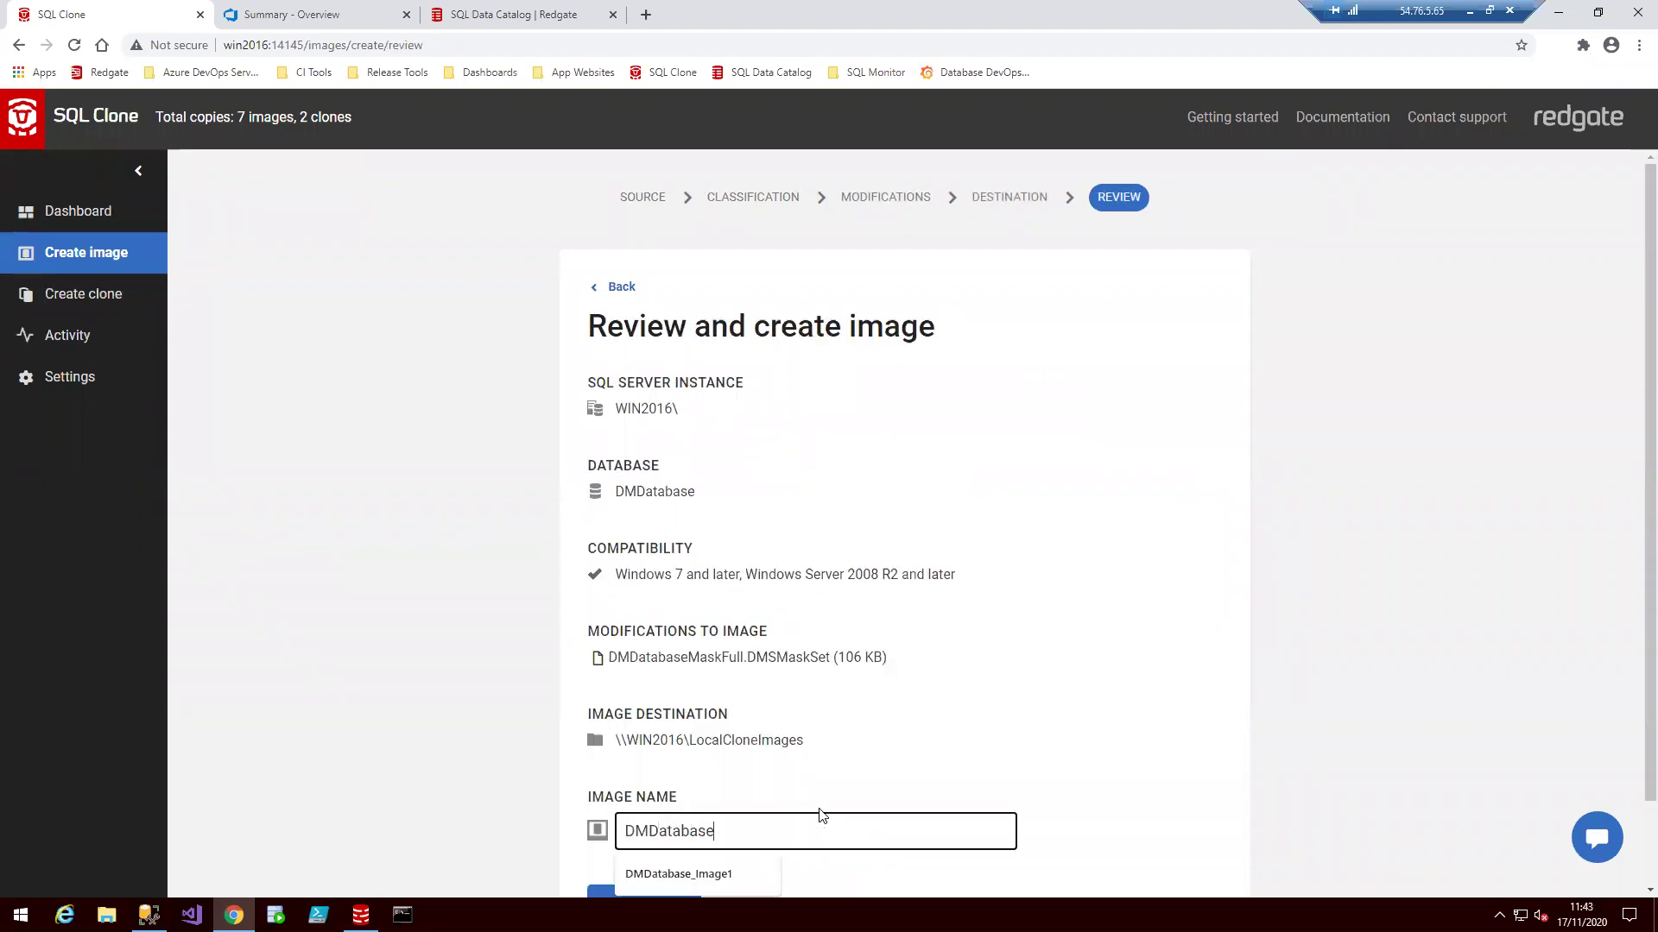
text(_Image2)
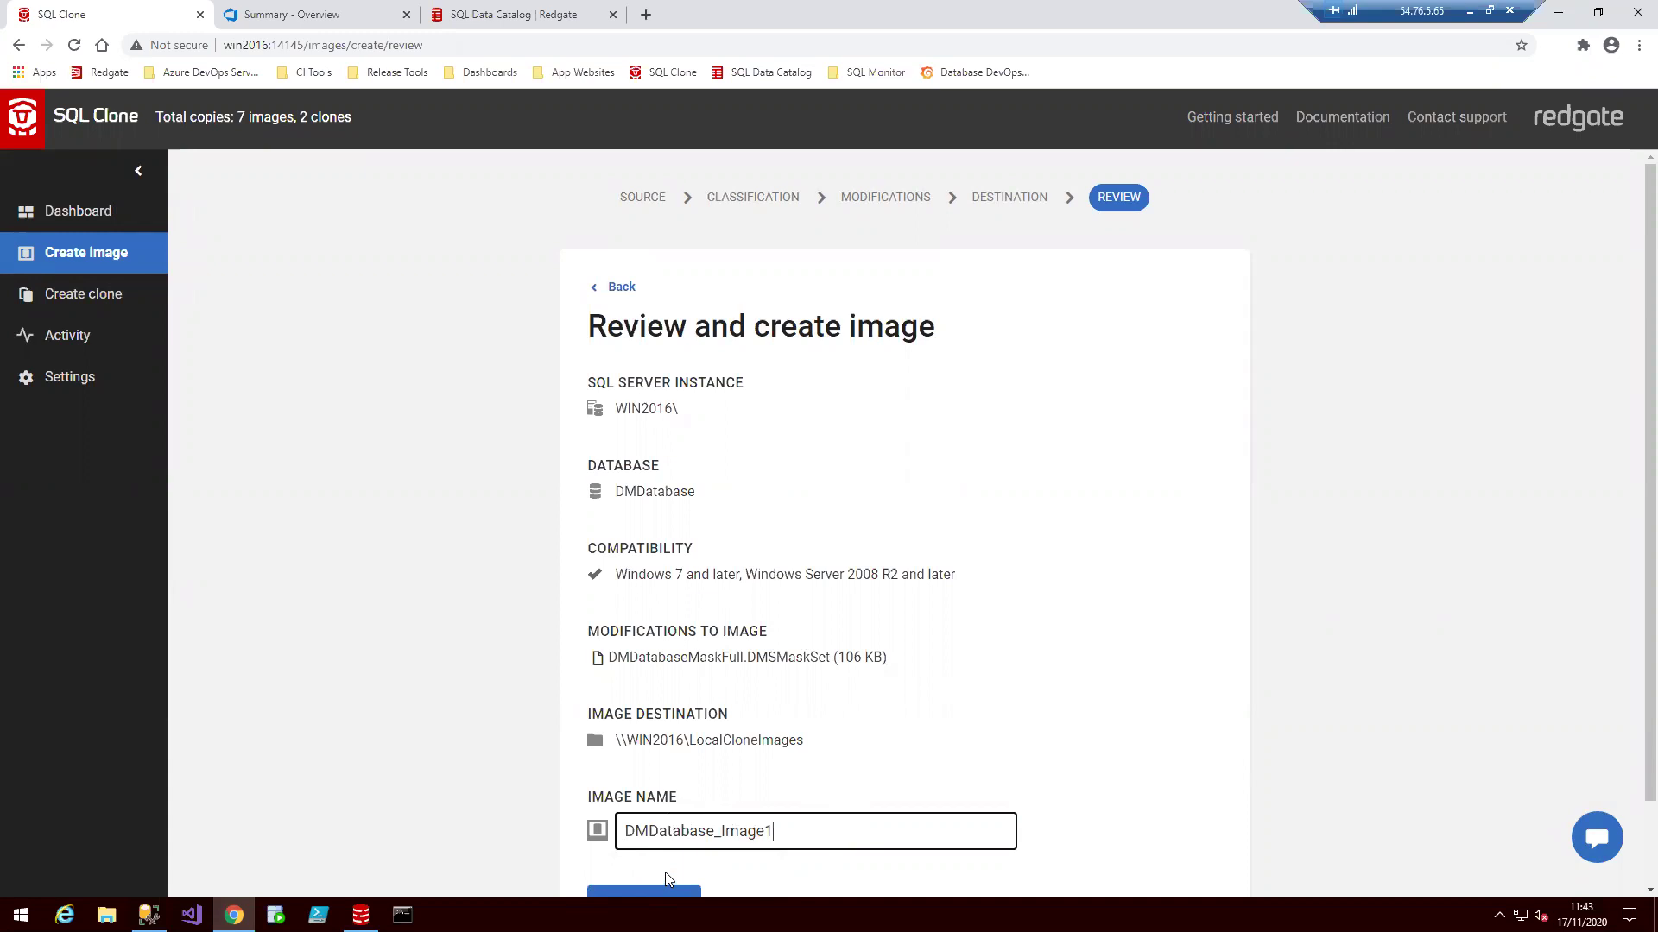
Create the DMDatabase_Image1 image with the reviewed settings
scroll(664, 872, down, 1)
click(649, 850)
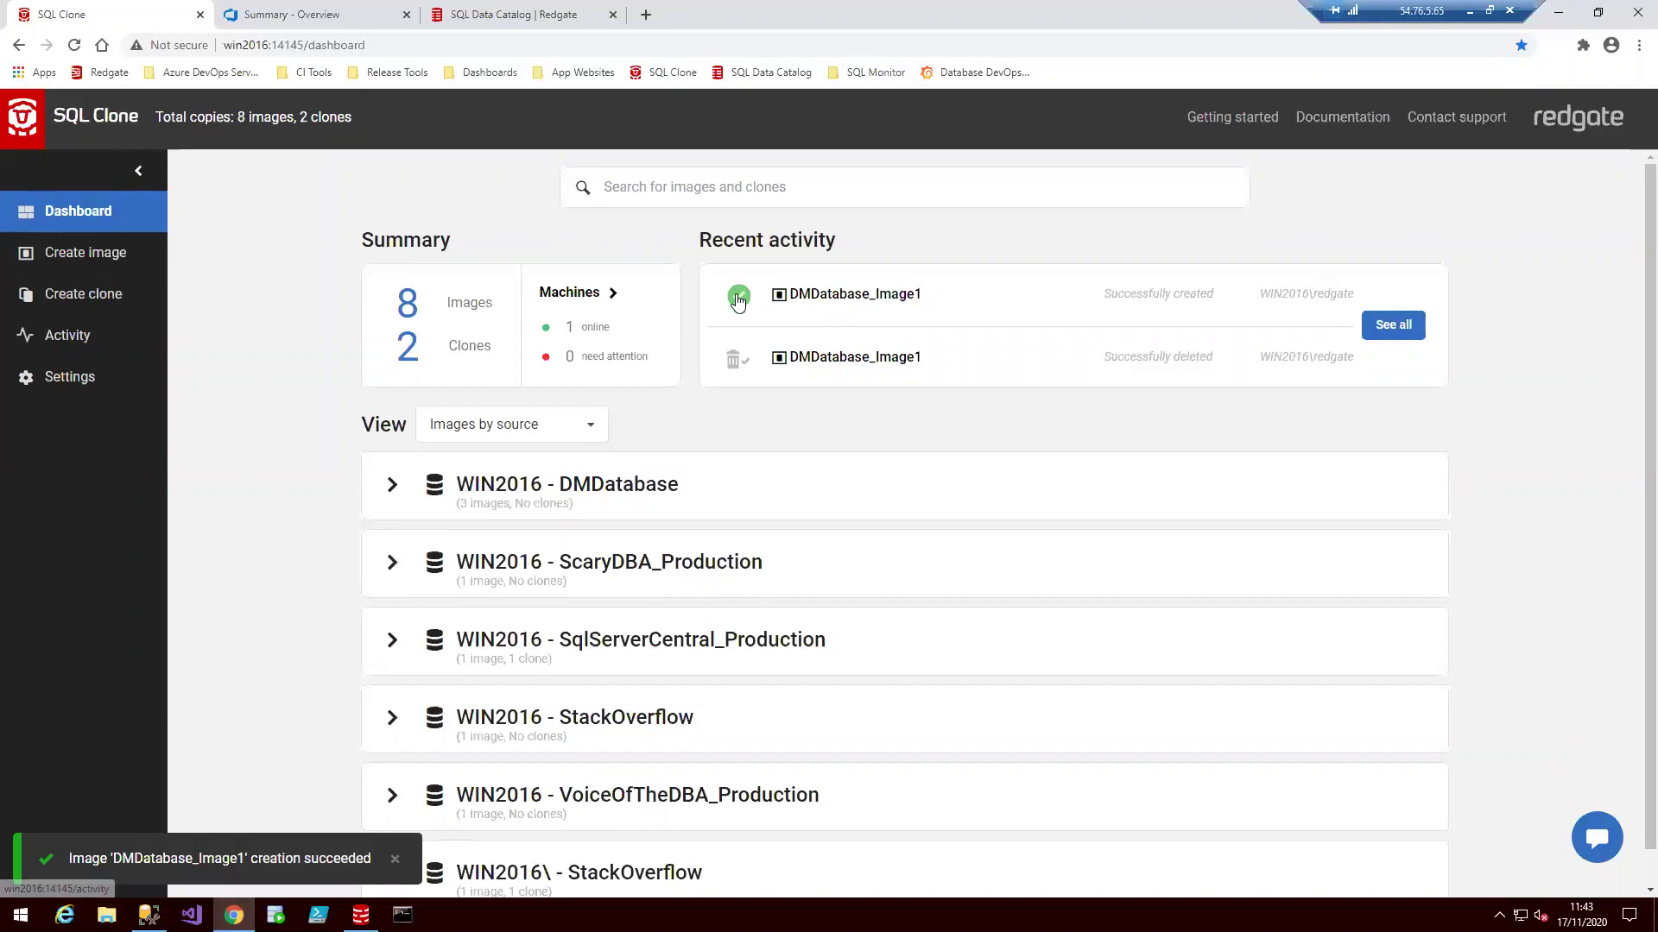
Start a new clone from the DMDatabase_Image1 image and skip the modifications
click(130, 295)
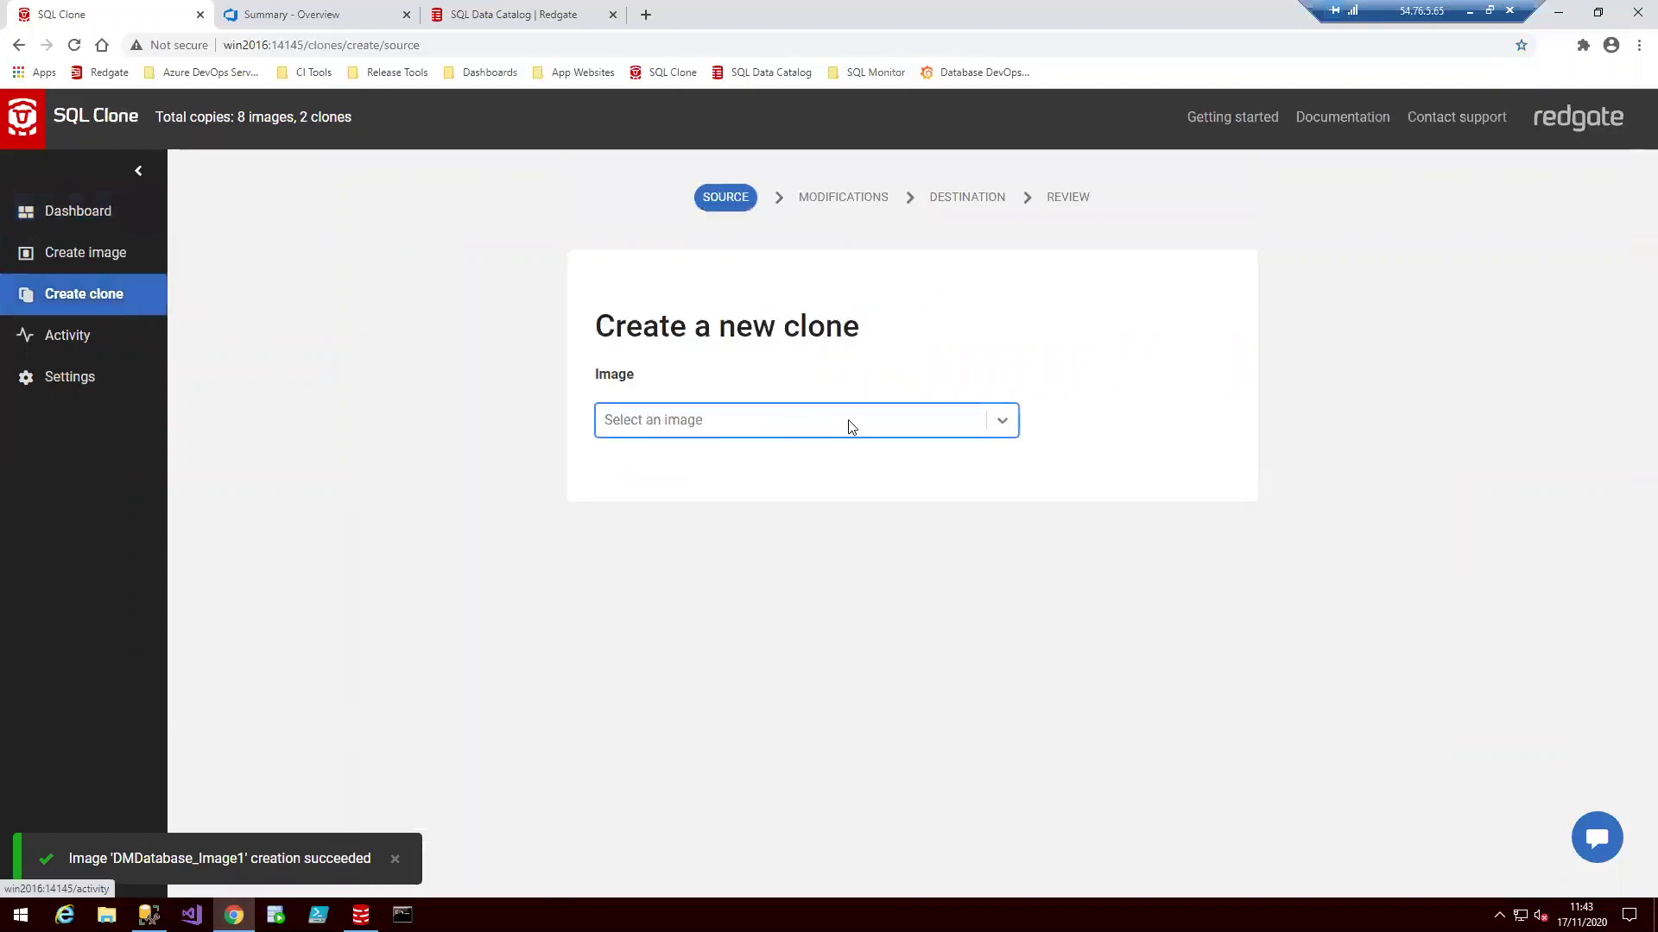
click(851, 427)
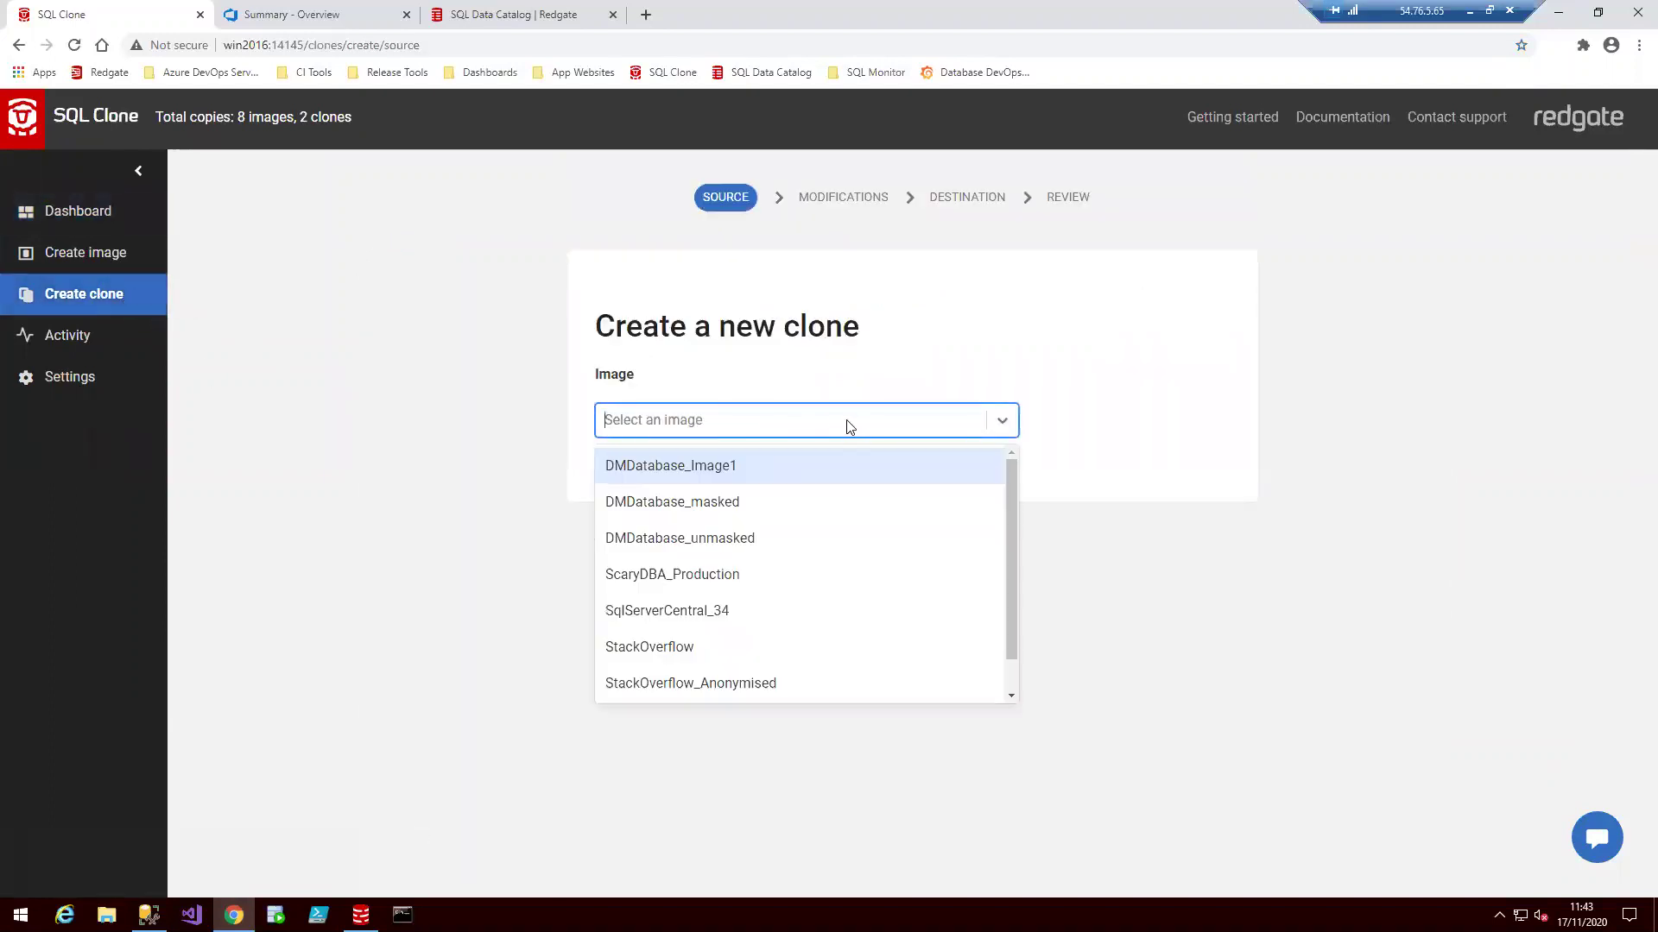
click(765, 468)
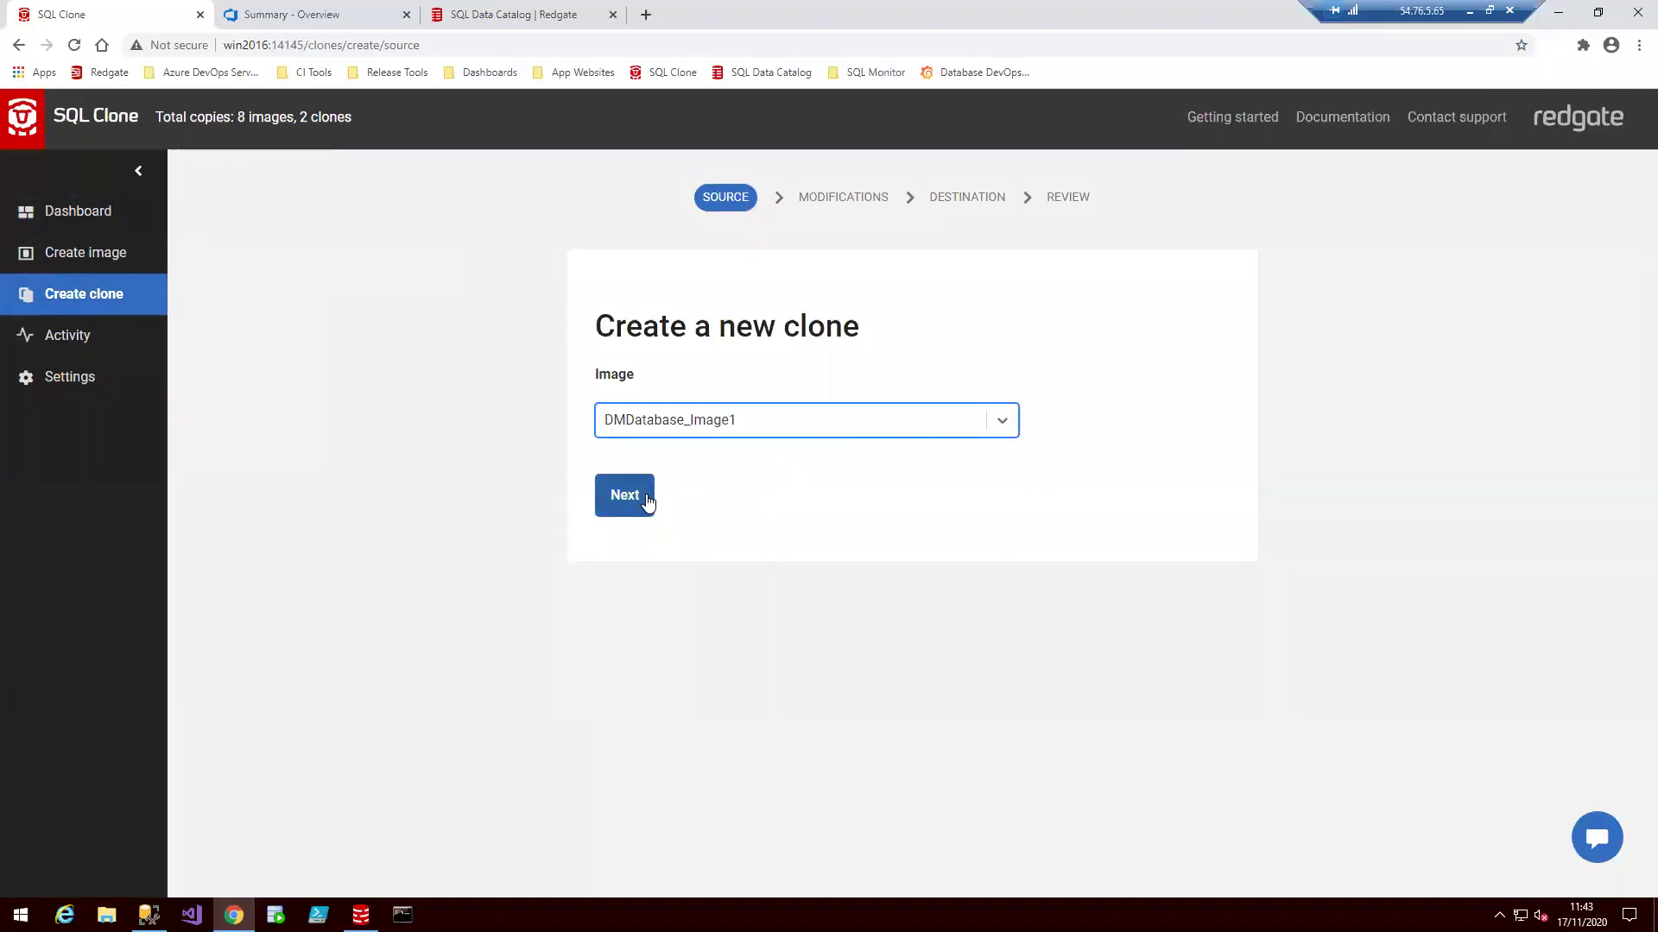
click(647, 511)
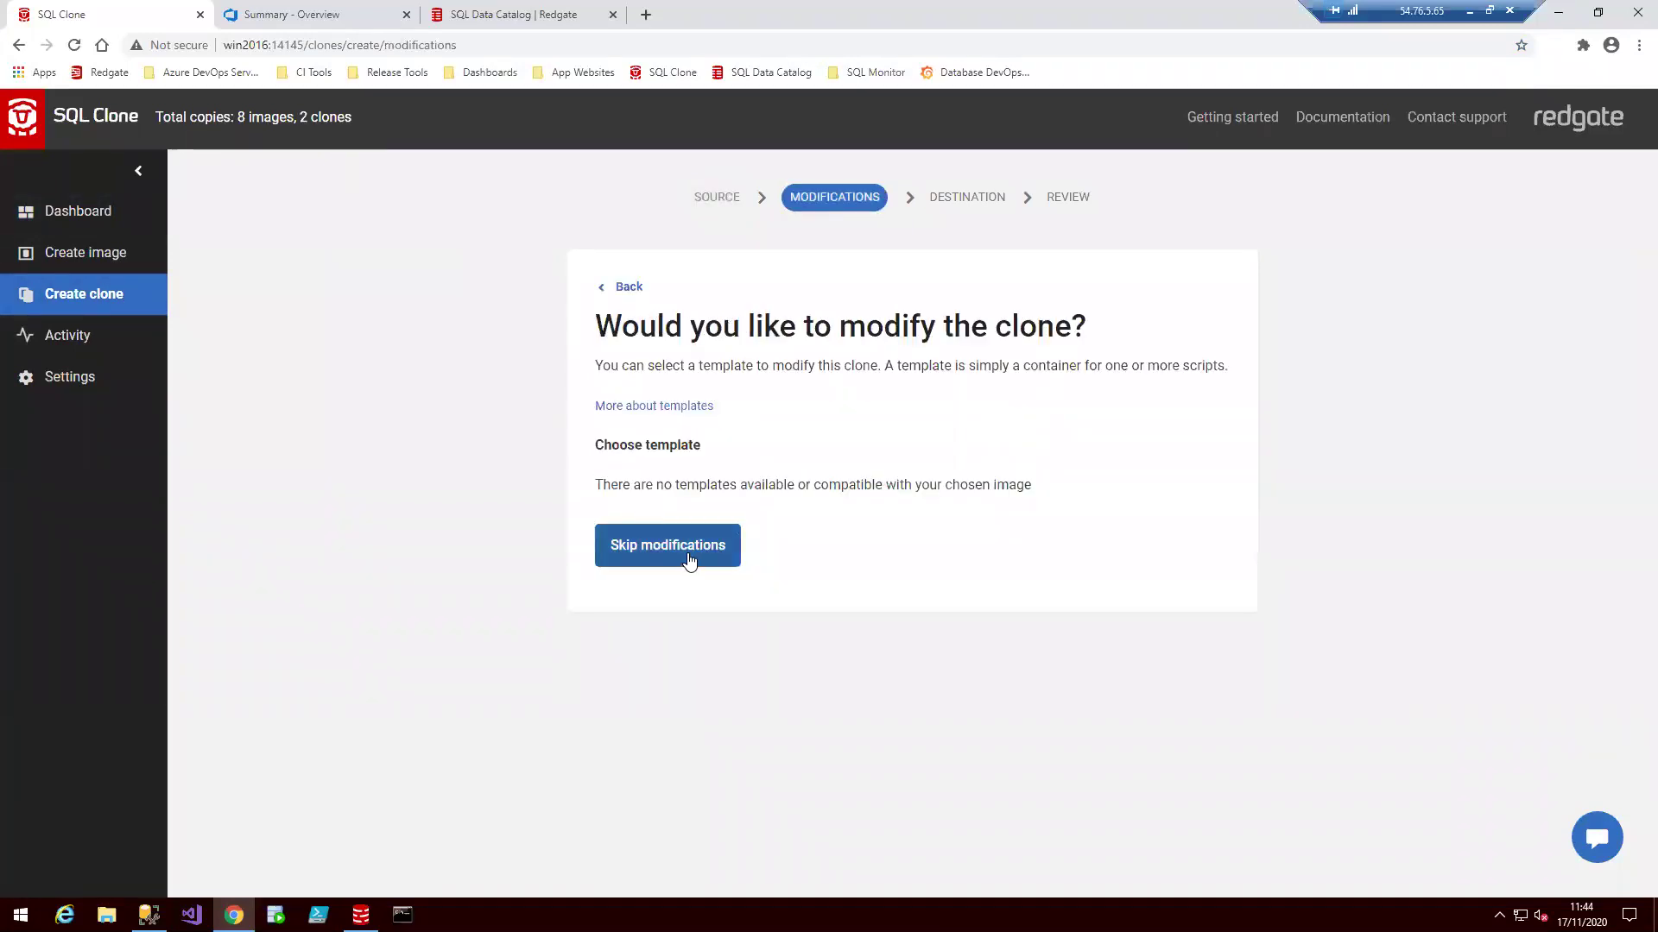
click(689, 561)
Set the clone destination to the WIN2016\ instance, name the clone DMDatabase_Clone1 and create it
click(740, 432)
click(702, 480)
click(623, 583)
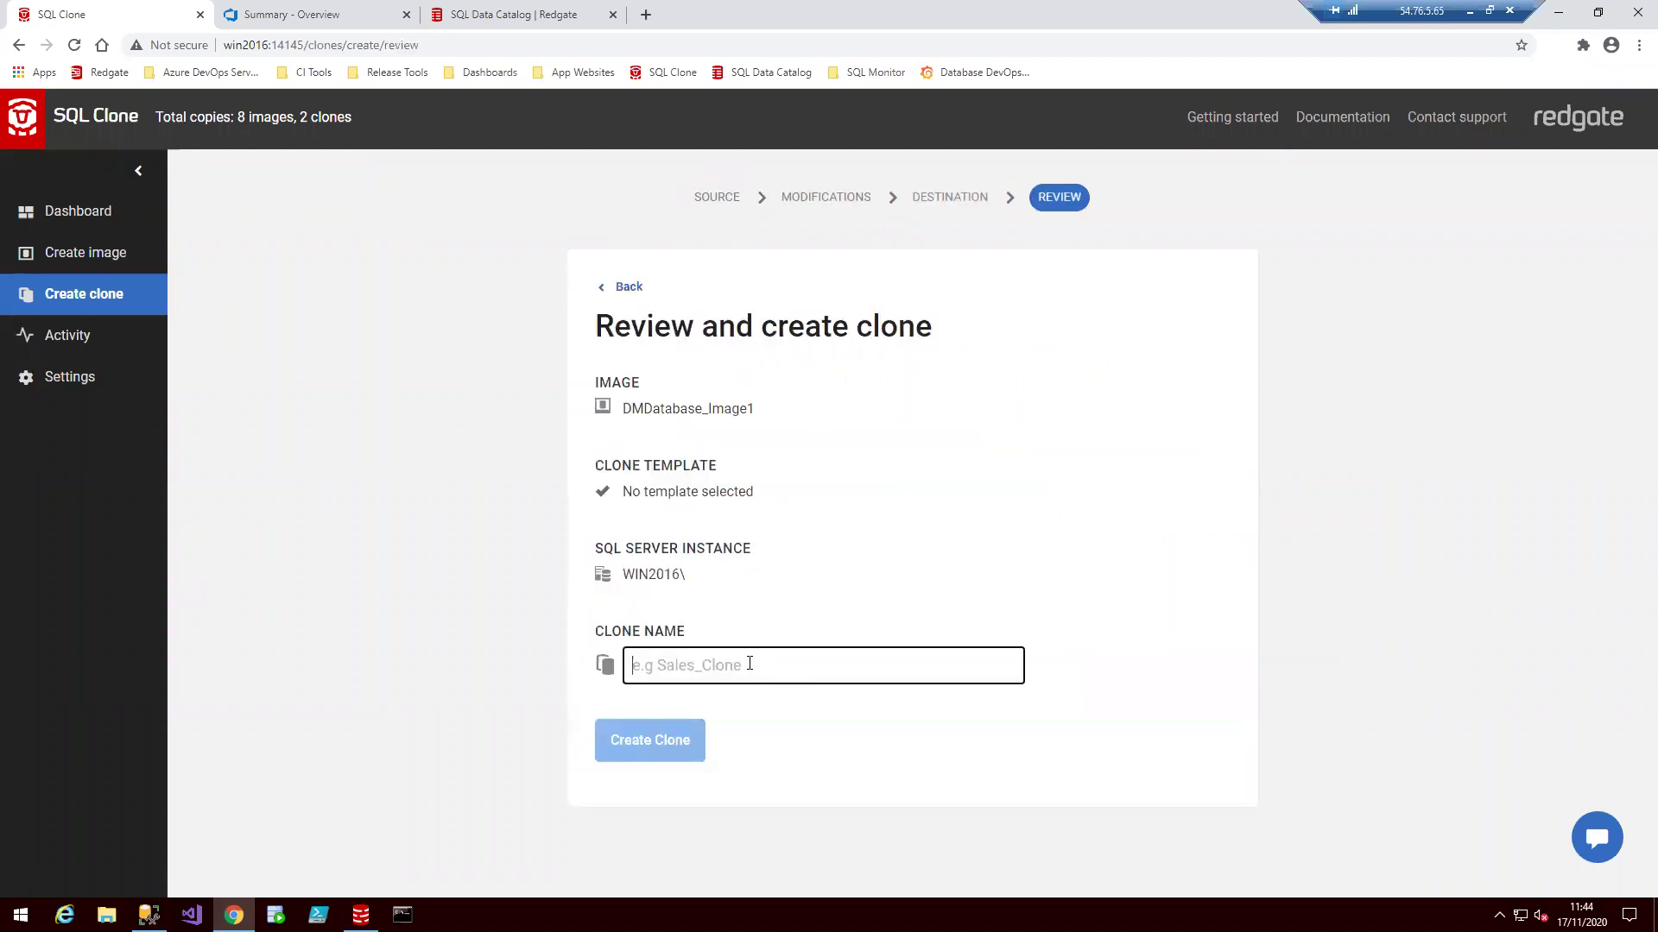
text(DMDatabase)
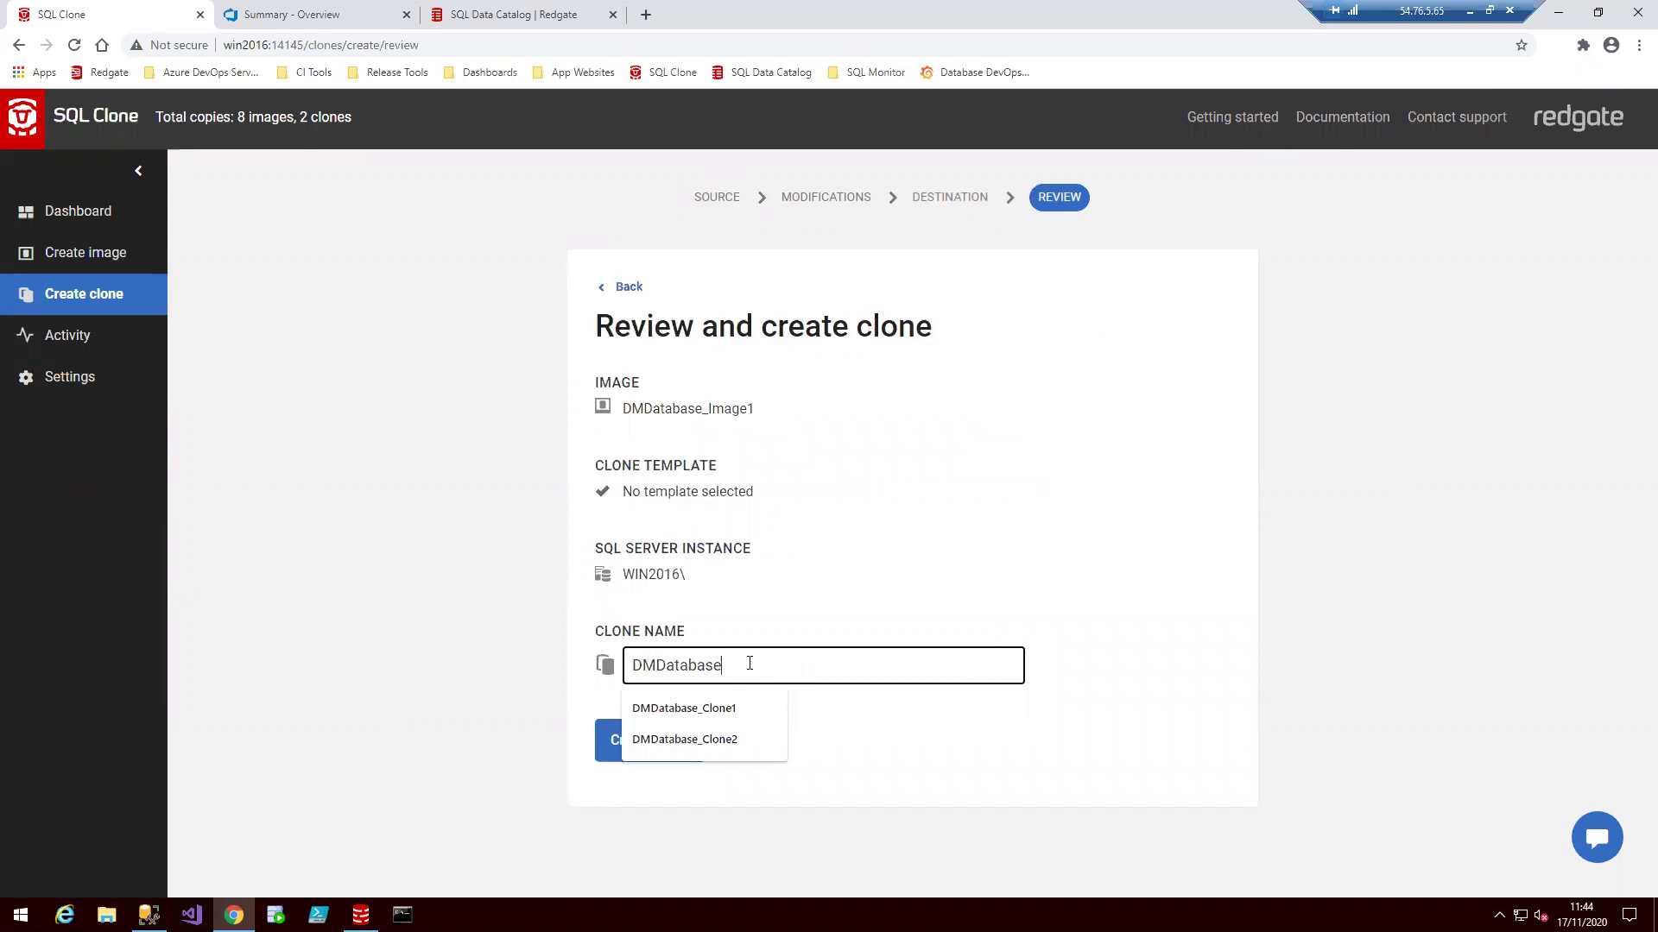
text(_Clone1)
click(636, 758)
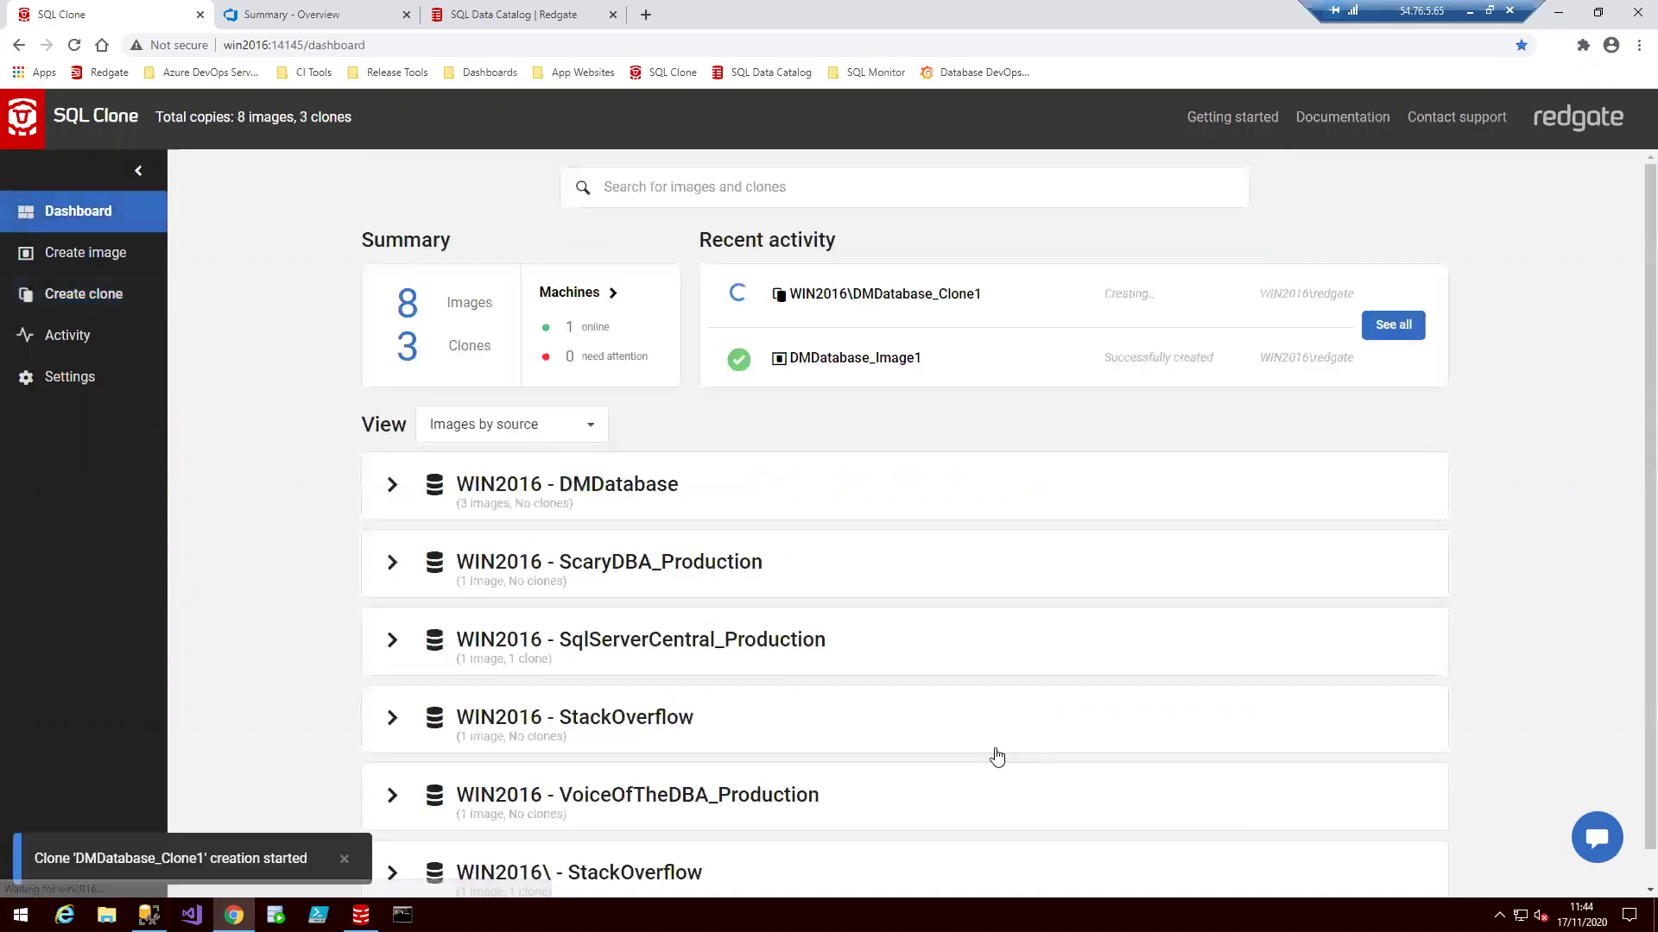
Start a second clone from the DMDatabase_Image1 image, again without modifications
click(90, 300)
click(1004, 428)
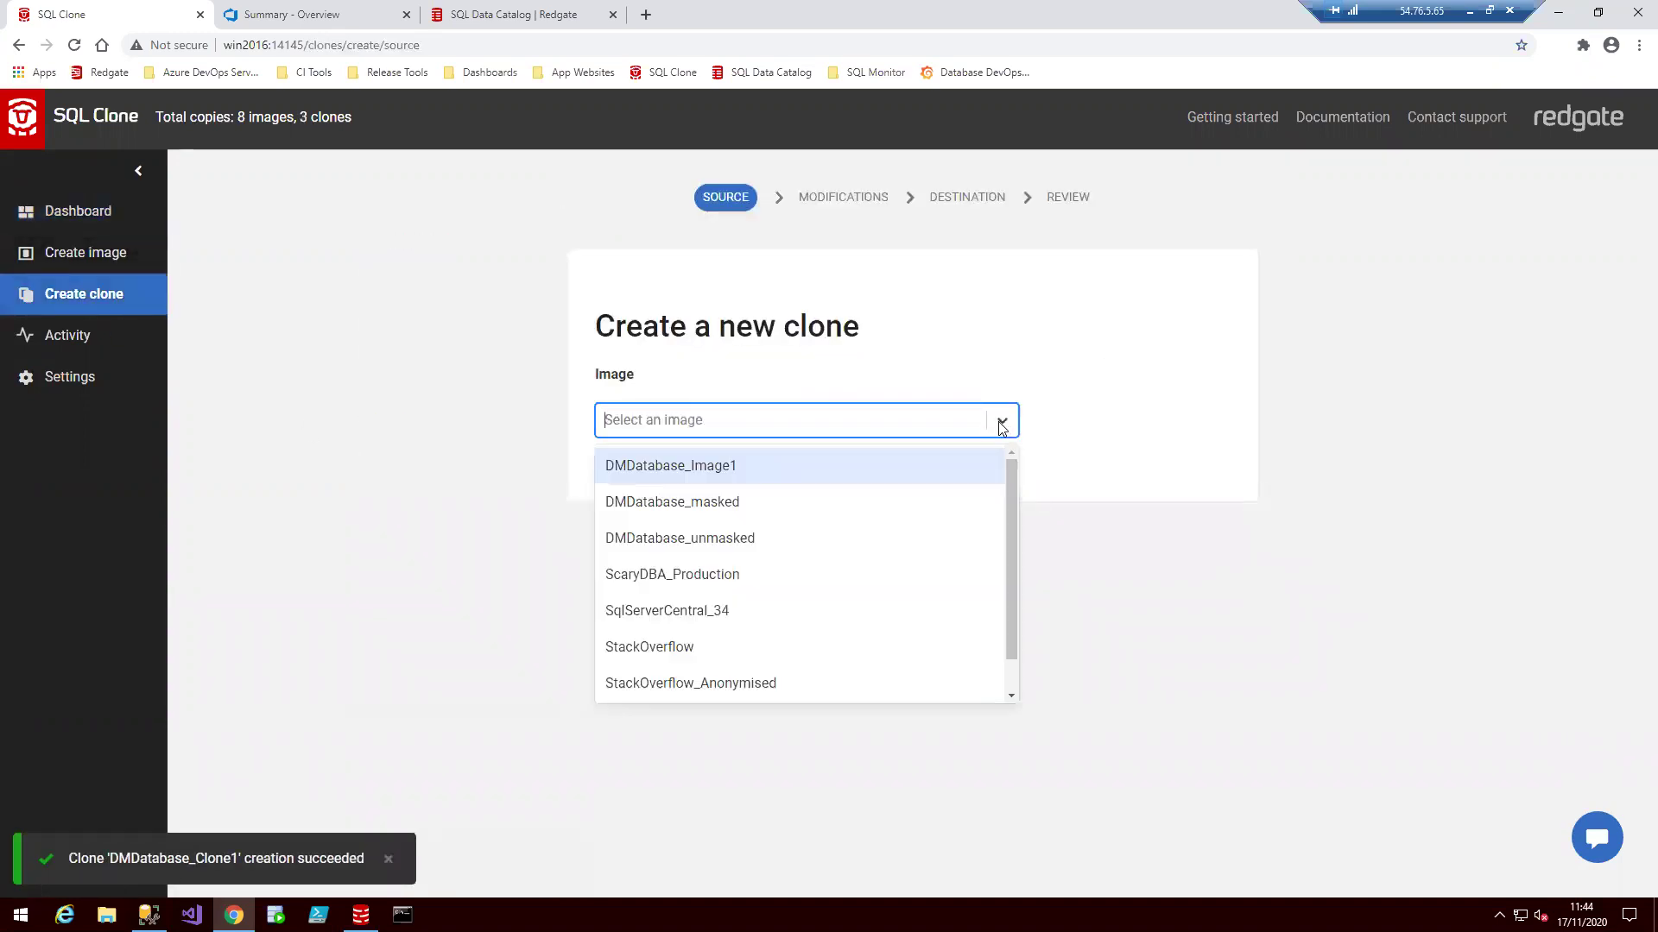
click(803, 467)
click(641, 501)
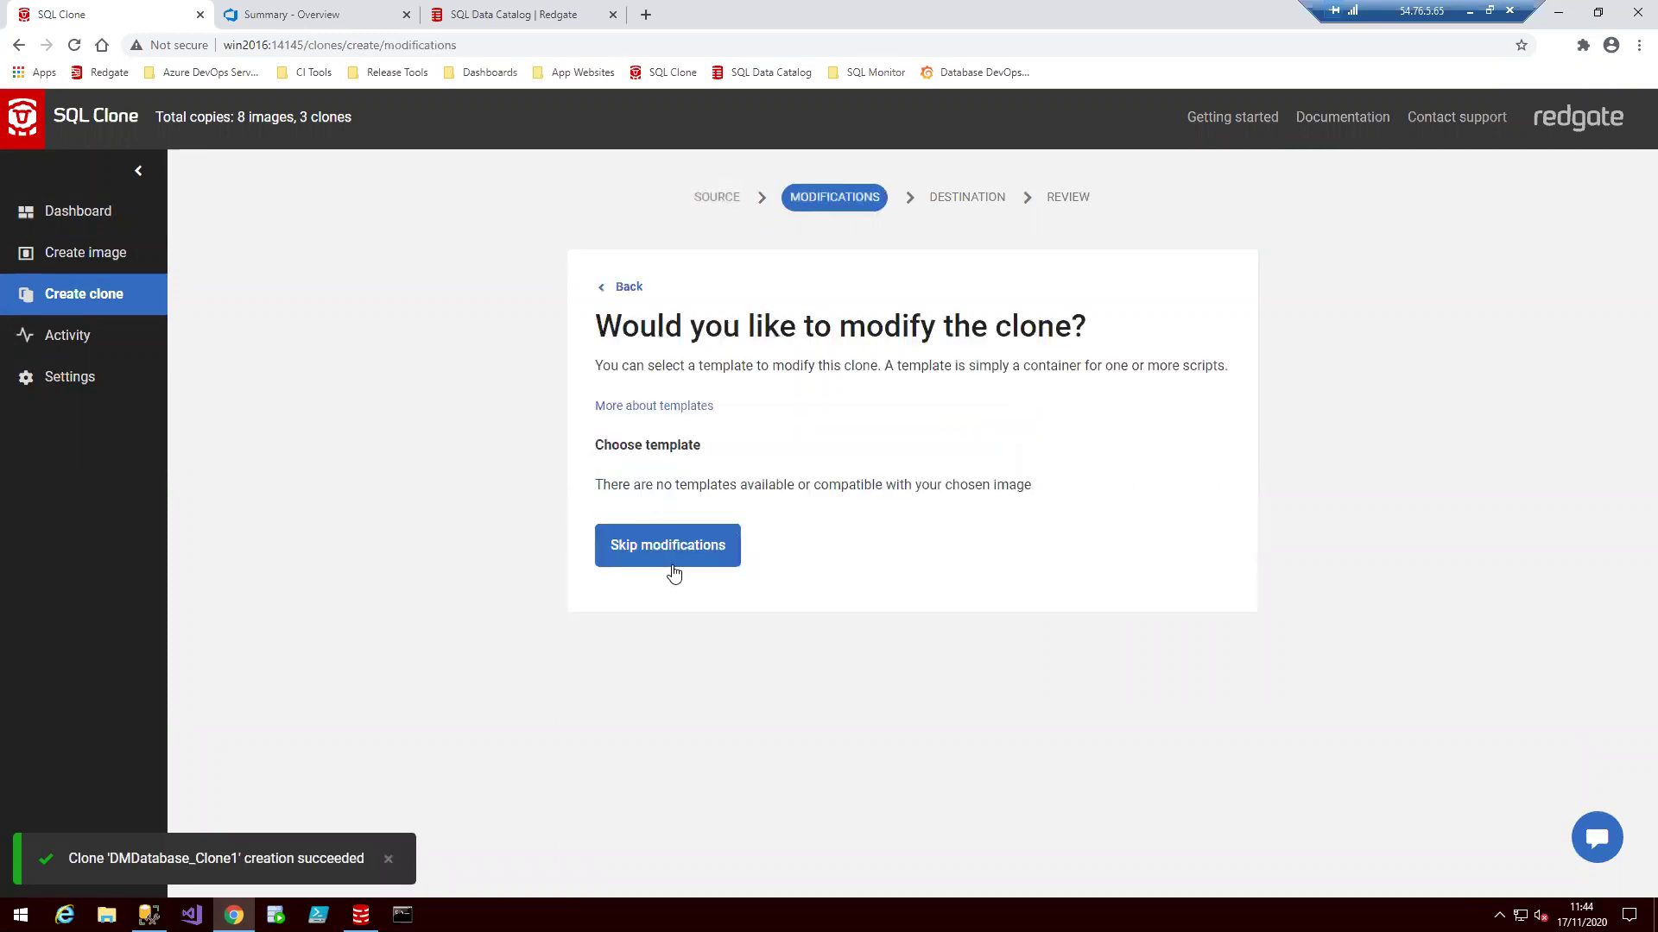
click(672, 549)
Set the second clone's destination to the WIN2016\ instance, name it DMDatabase_Clone2 and create it
click(713, 432)
click(684, 465)
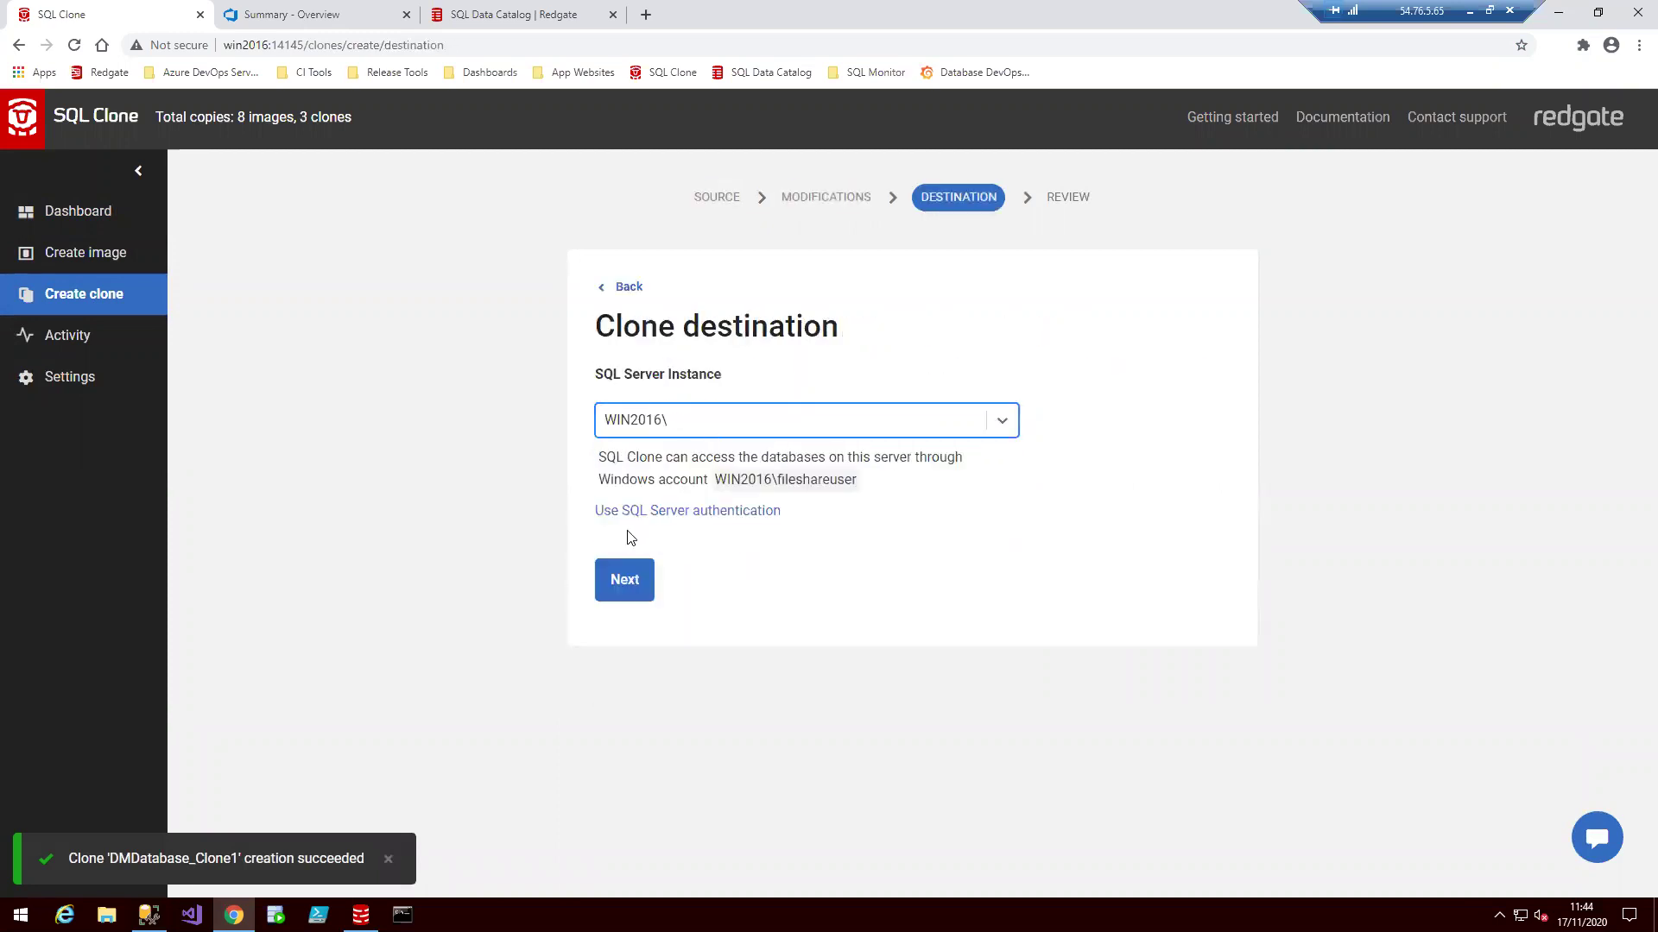
click(623, 578)
click(676, 664)
text(D)
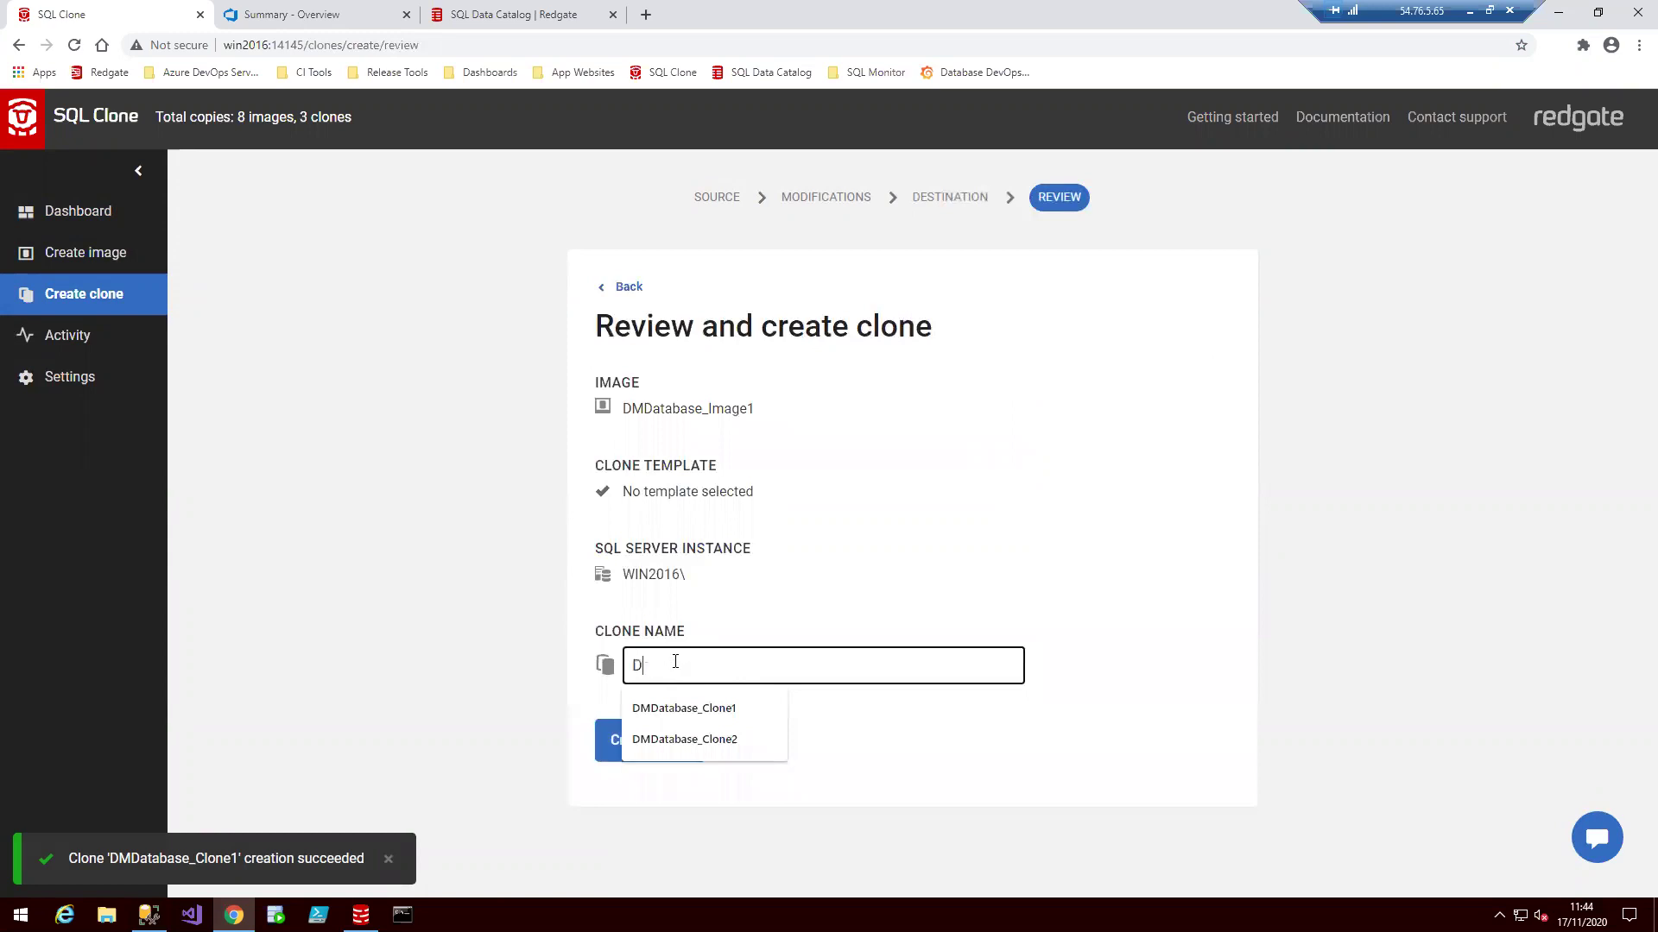
text(MDatabase_Clone)
click(647, 739)
click(656, 751)
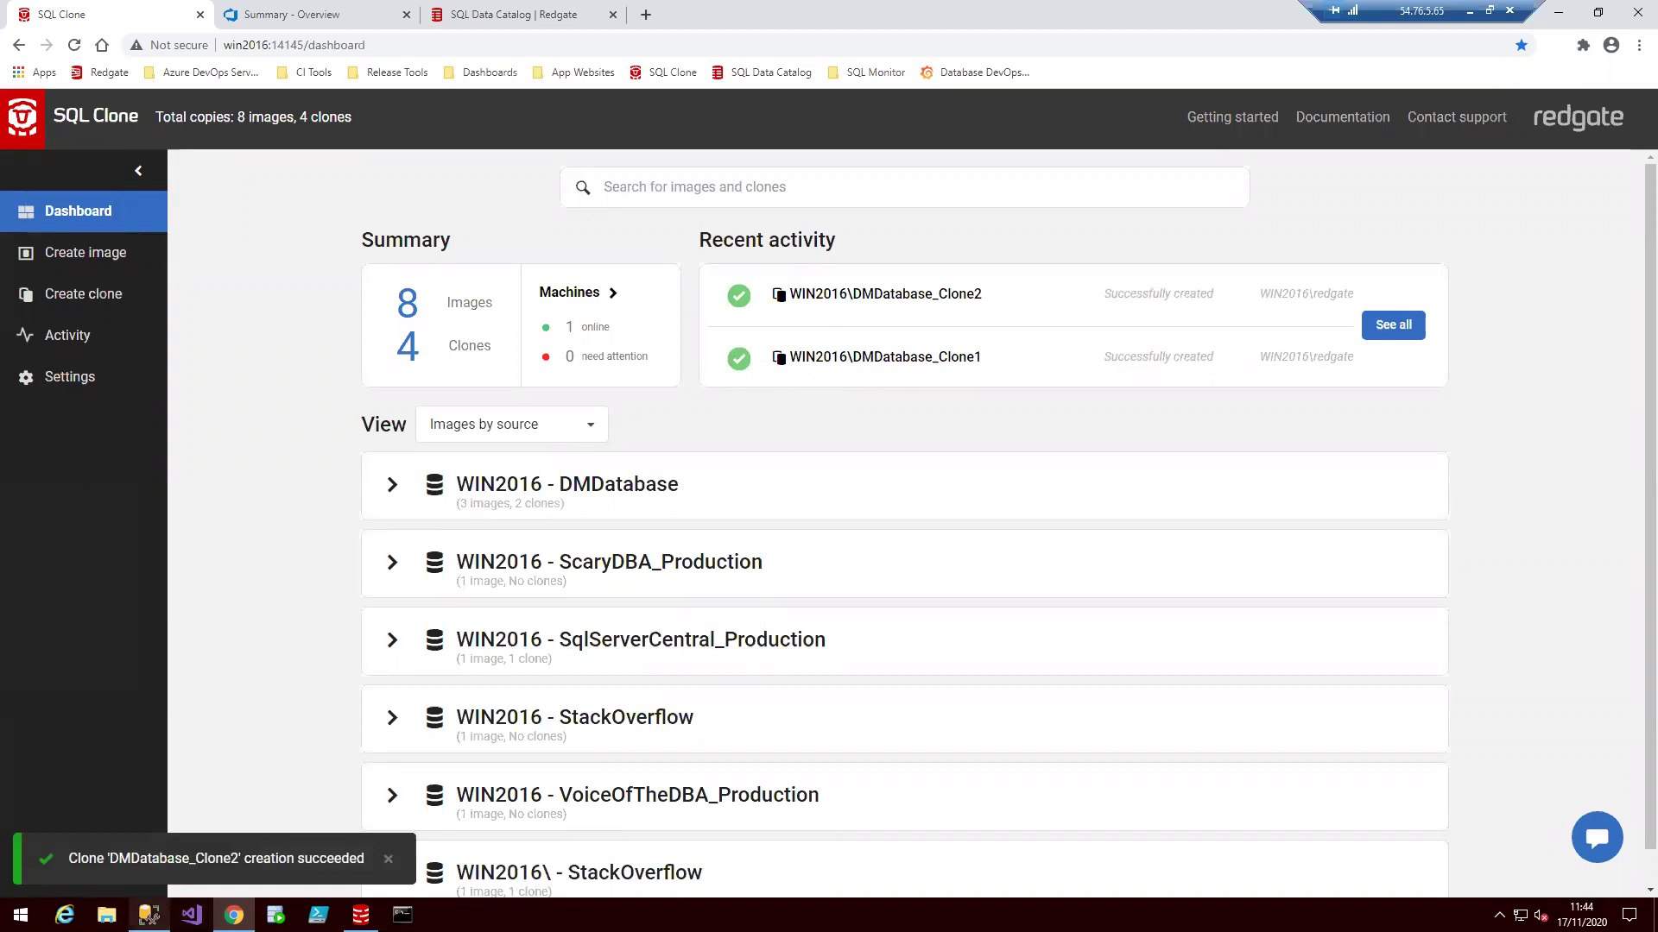
Switch to SQL Server Management Studio, refresh the Databases list and locate DMDatabase_Clone1 and DMDatabase_Clone2
click(149, 915)
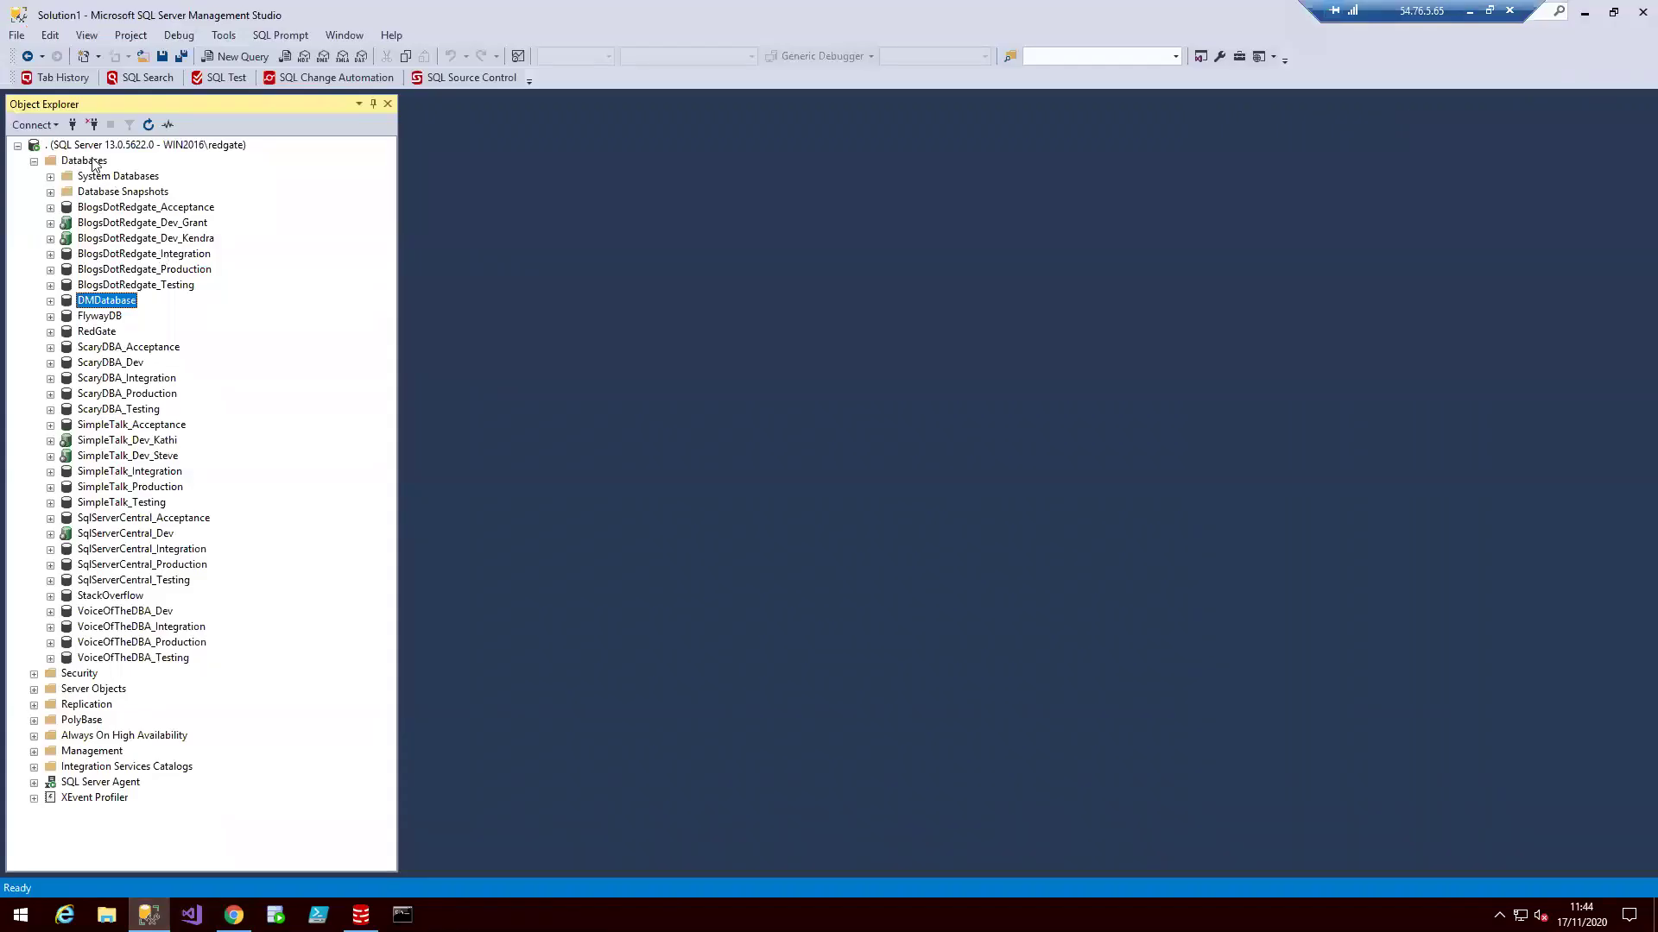
click(93, 162)
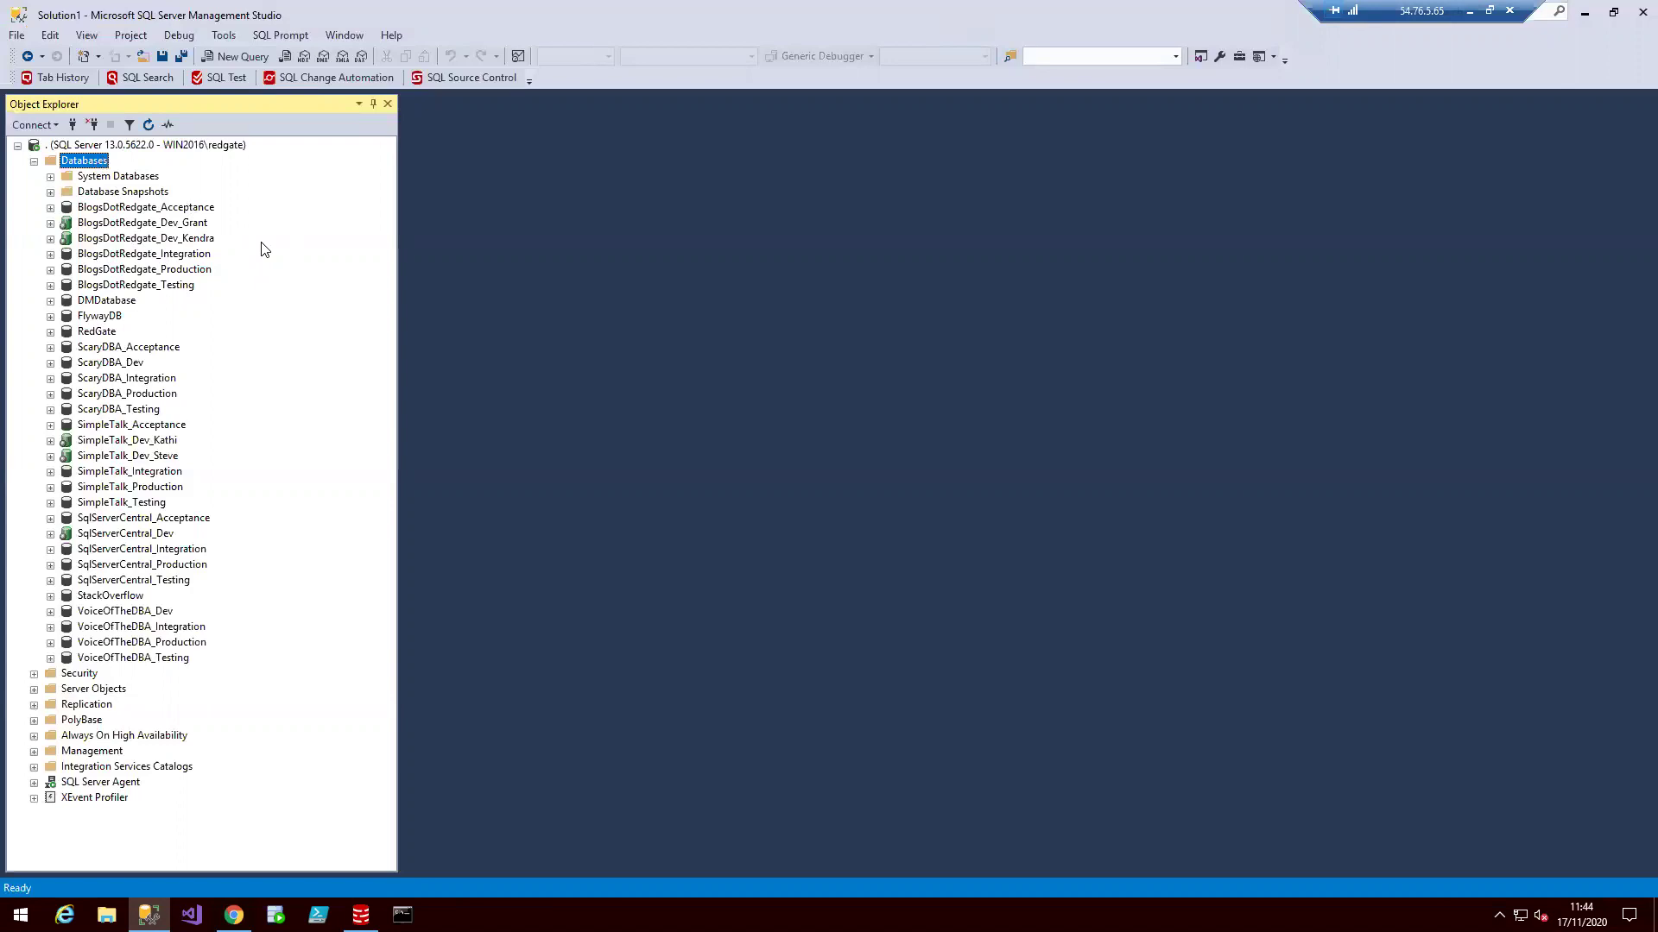
click(149, 124)
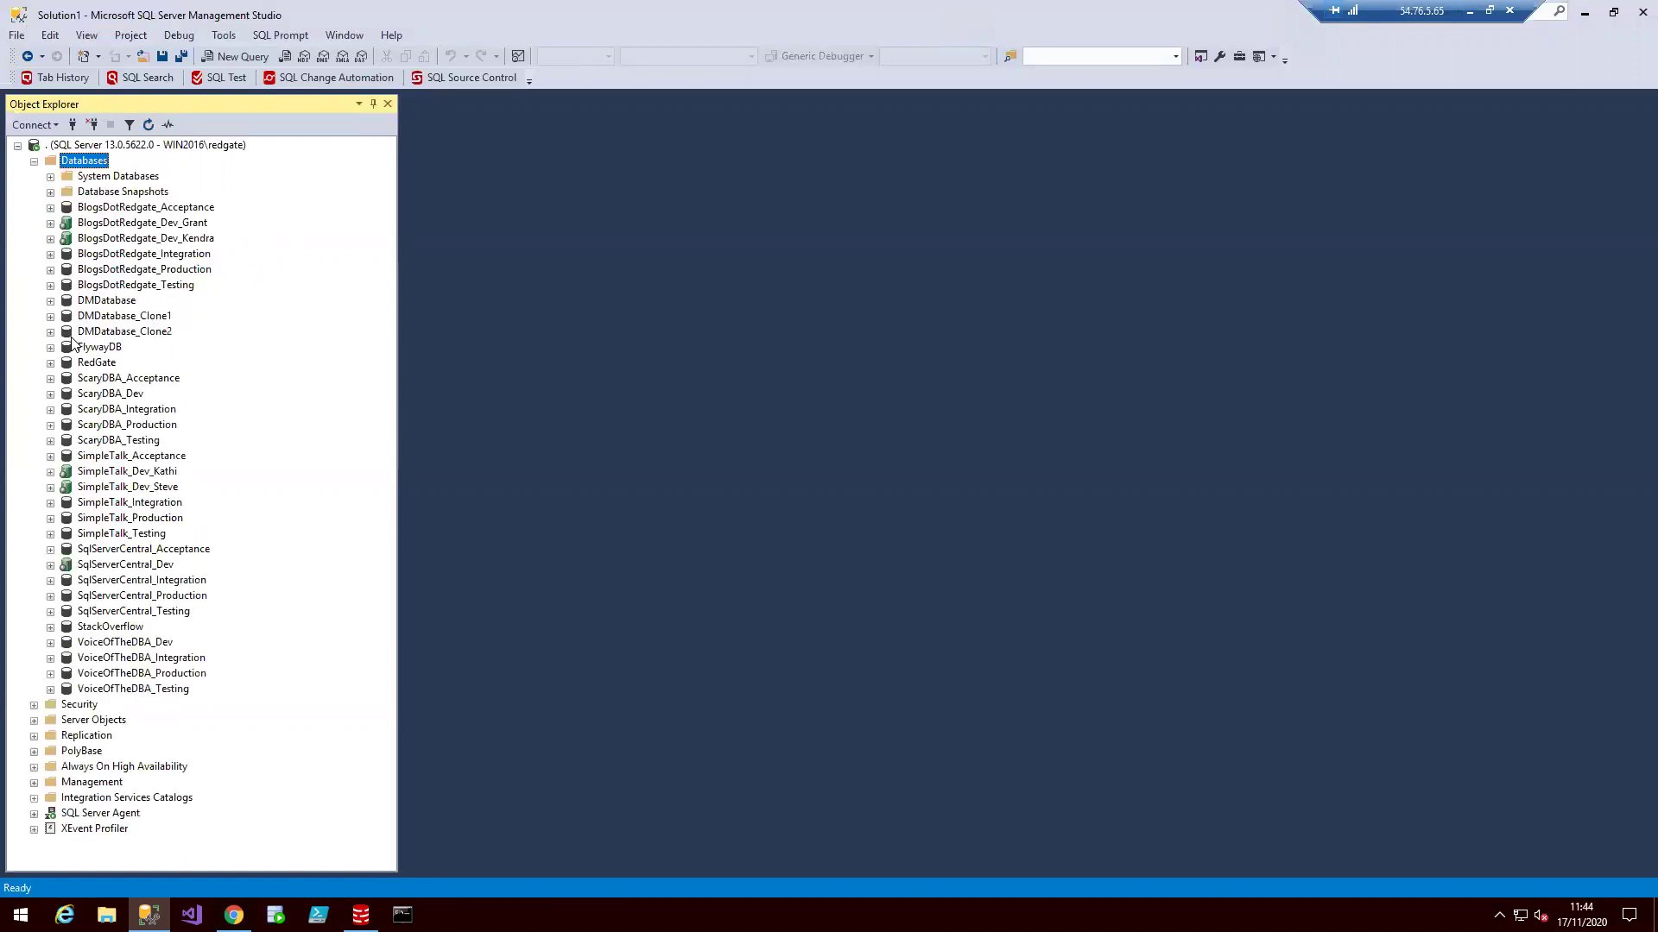
click(119, 316)
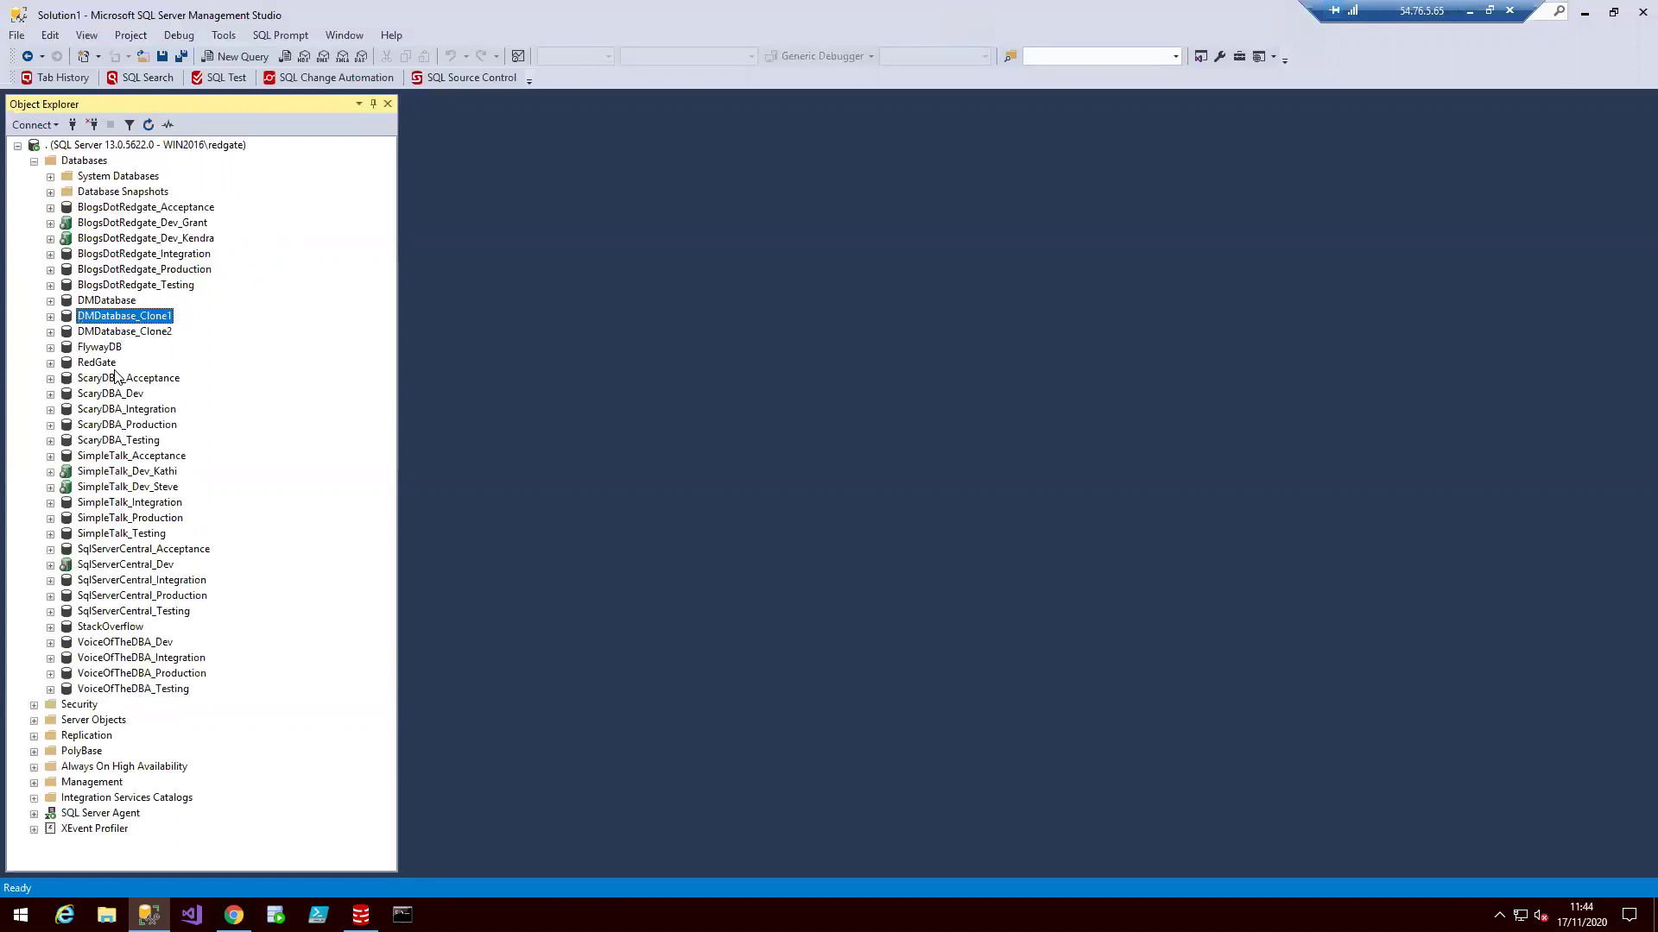
click(118, 333)
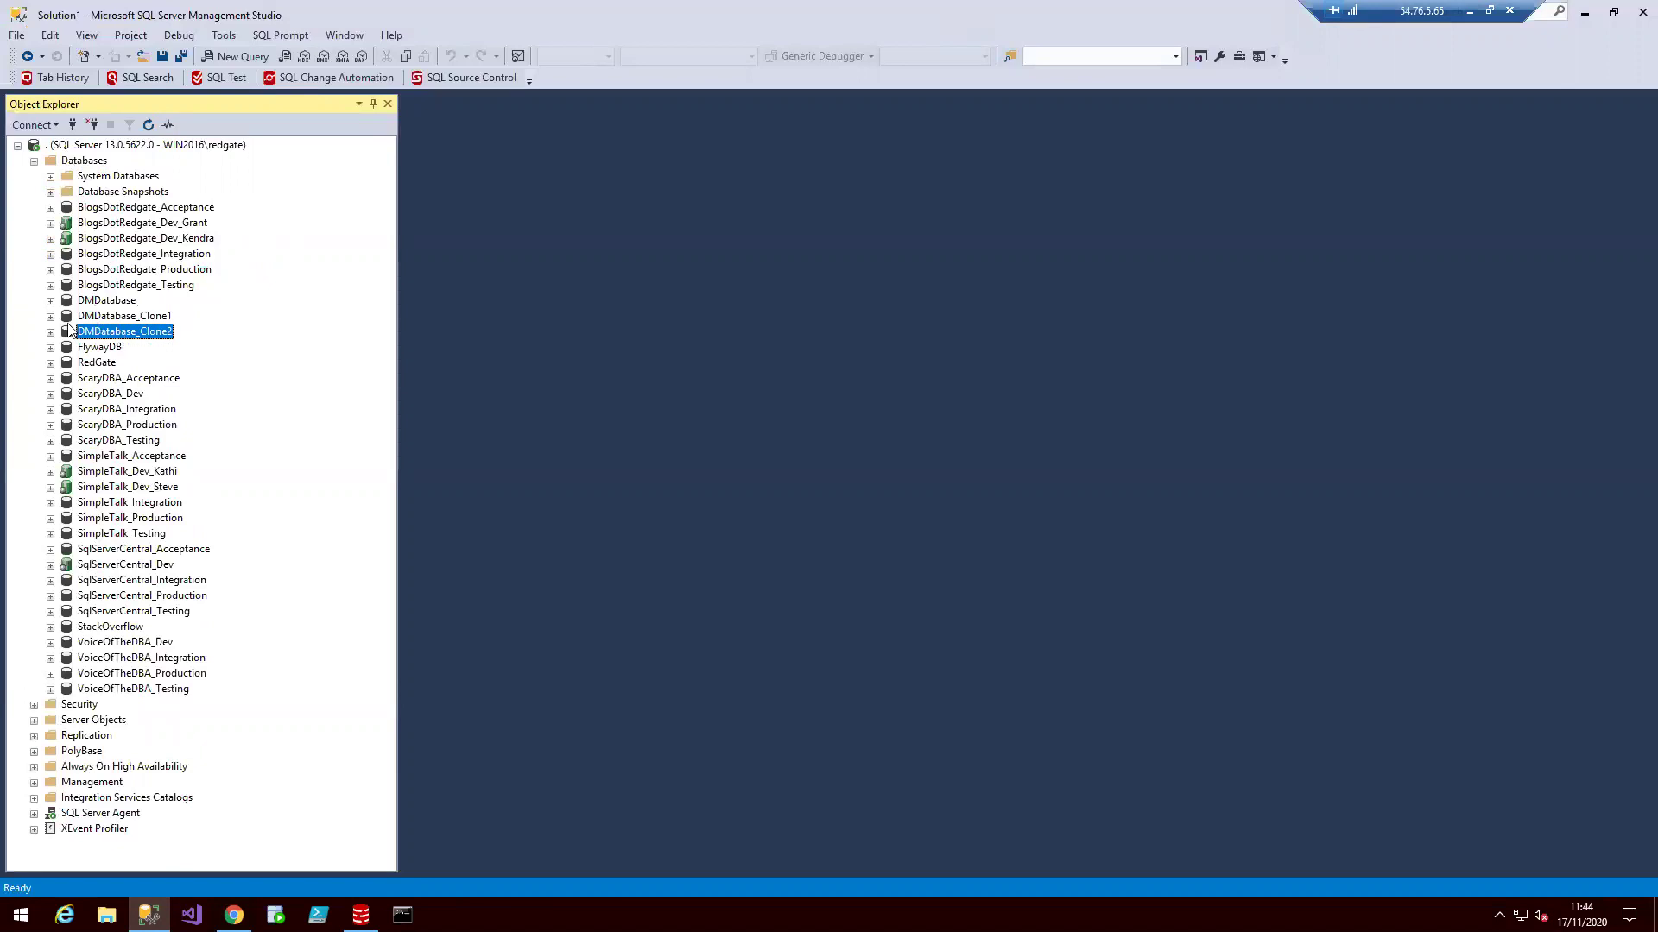
Query the top 1000 rows of dbo.DM_CUSTOMER in the original DMDatabase and examine row 8 of the results
click(51, 301)
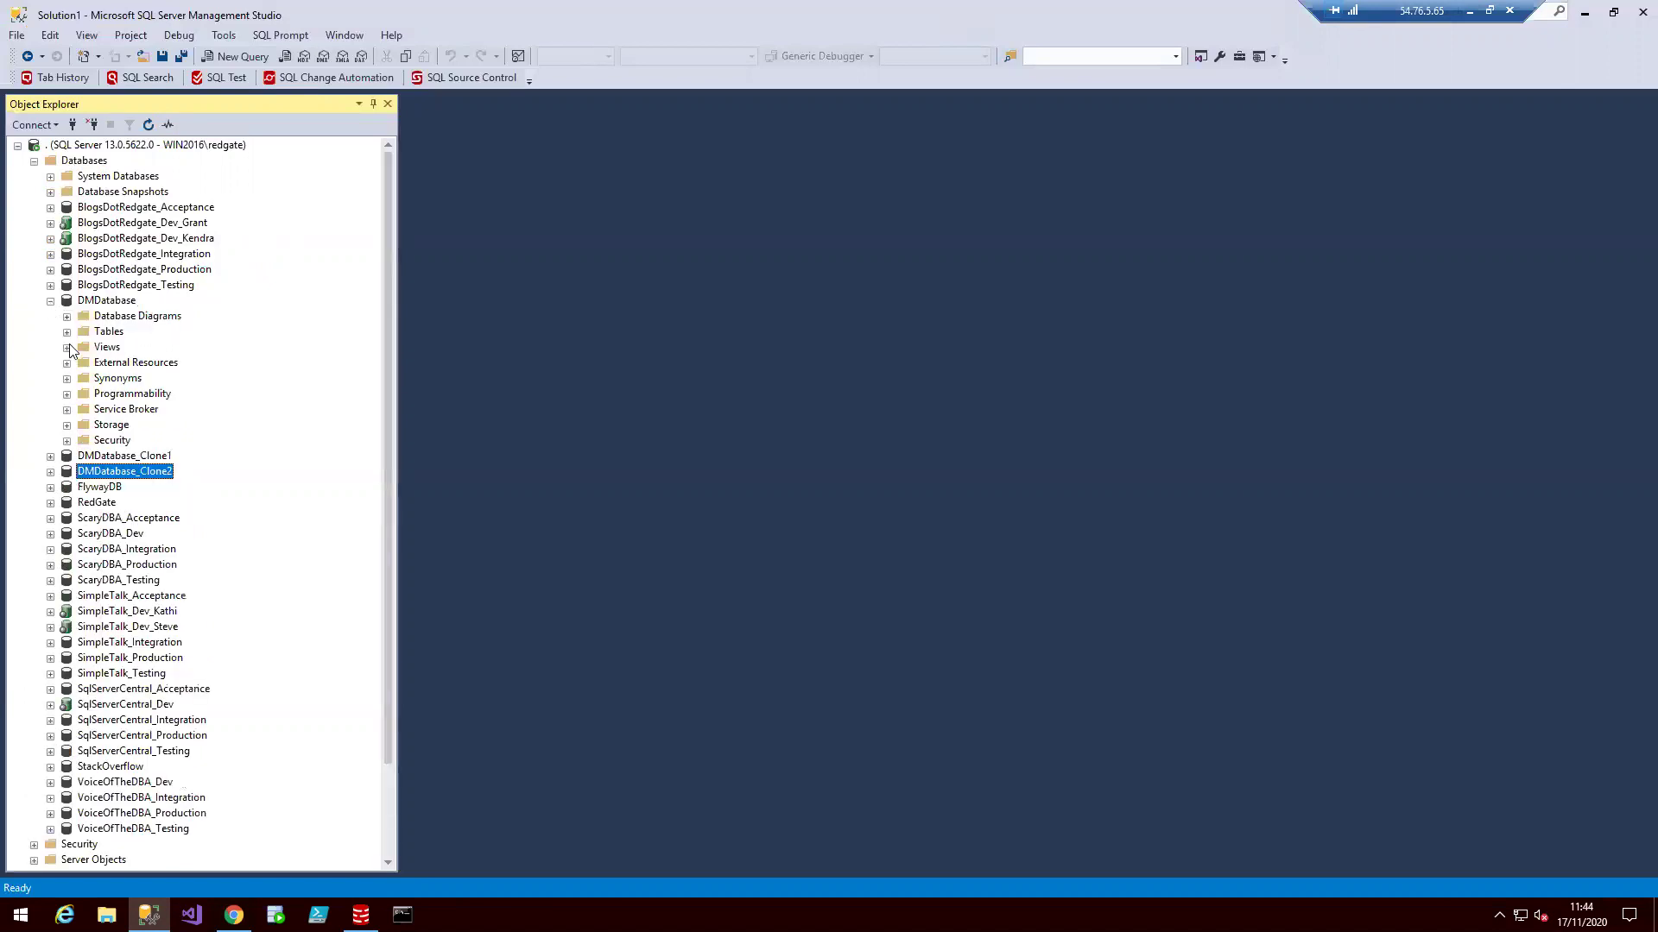
click(67, 332)
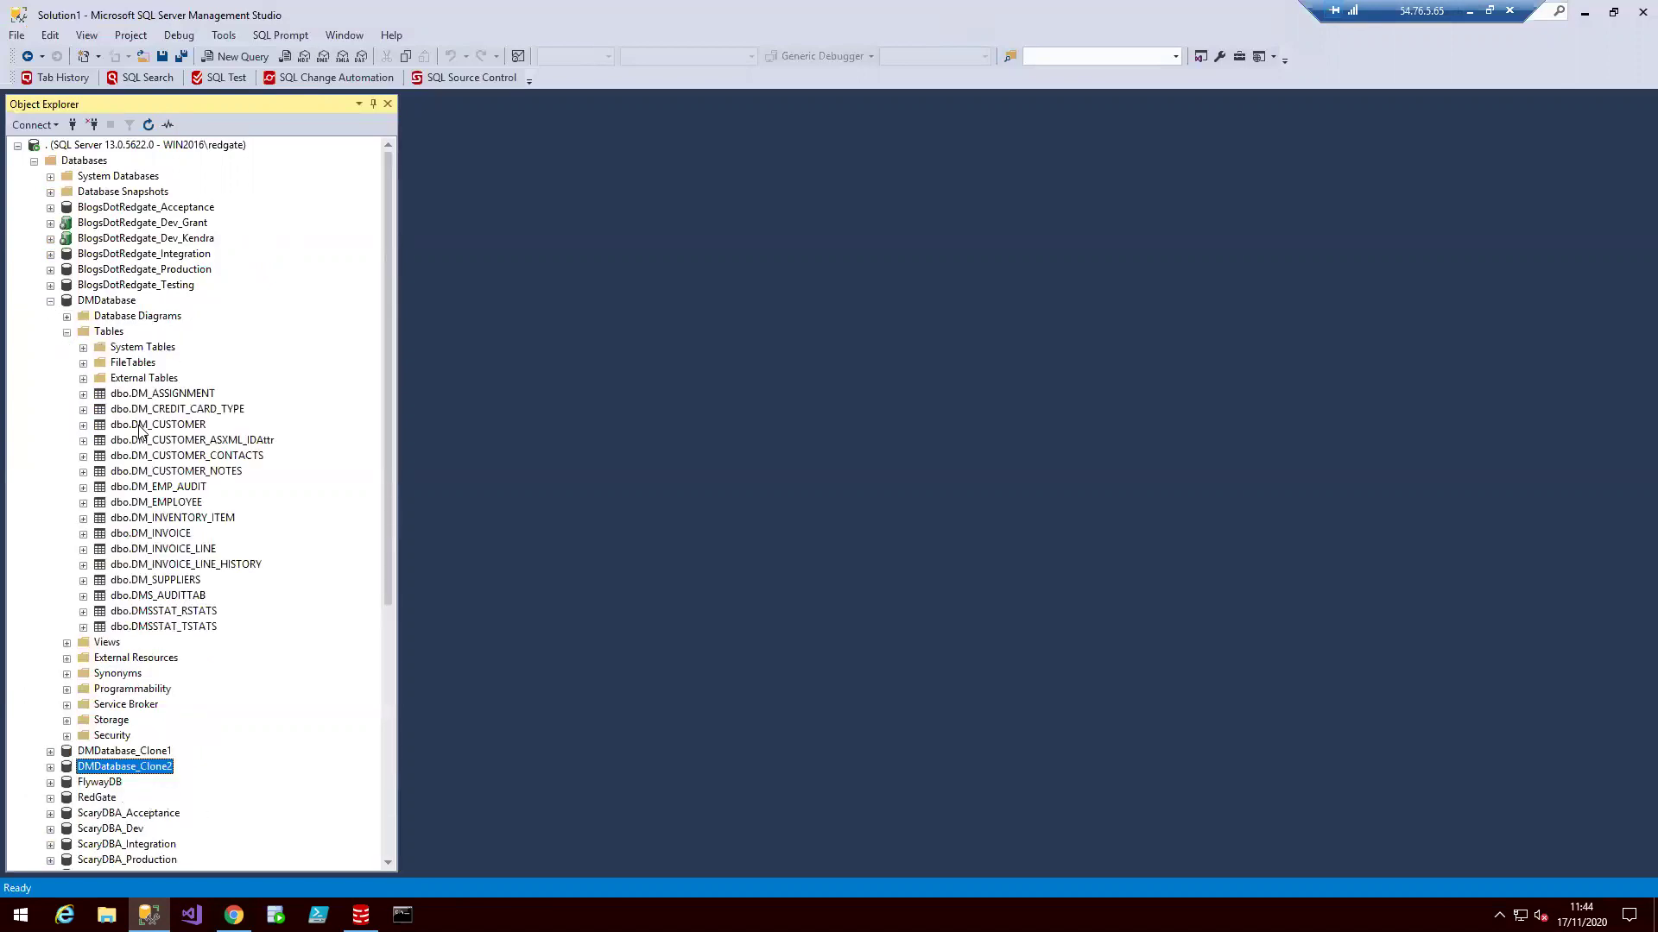
right_click(139, 426)
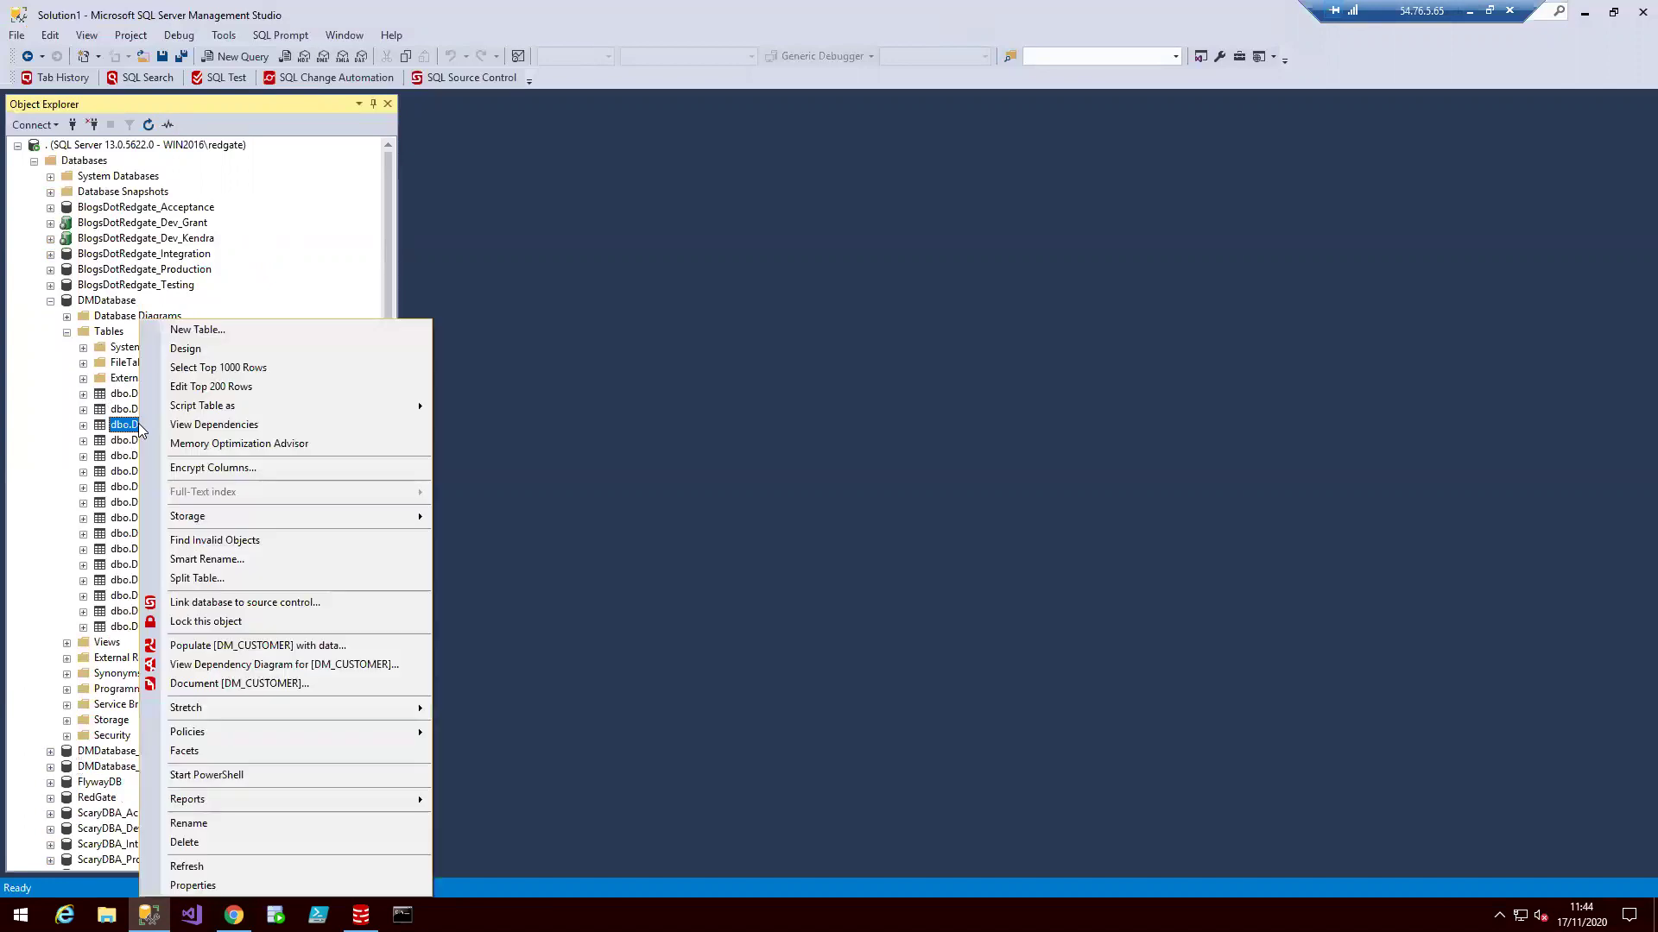
click(234, 368)
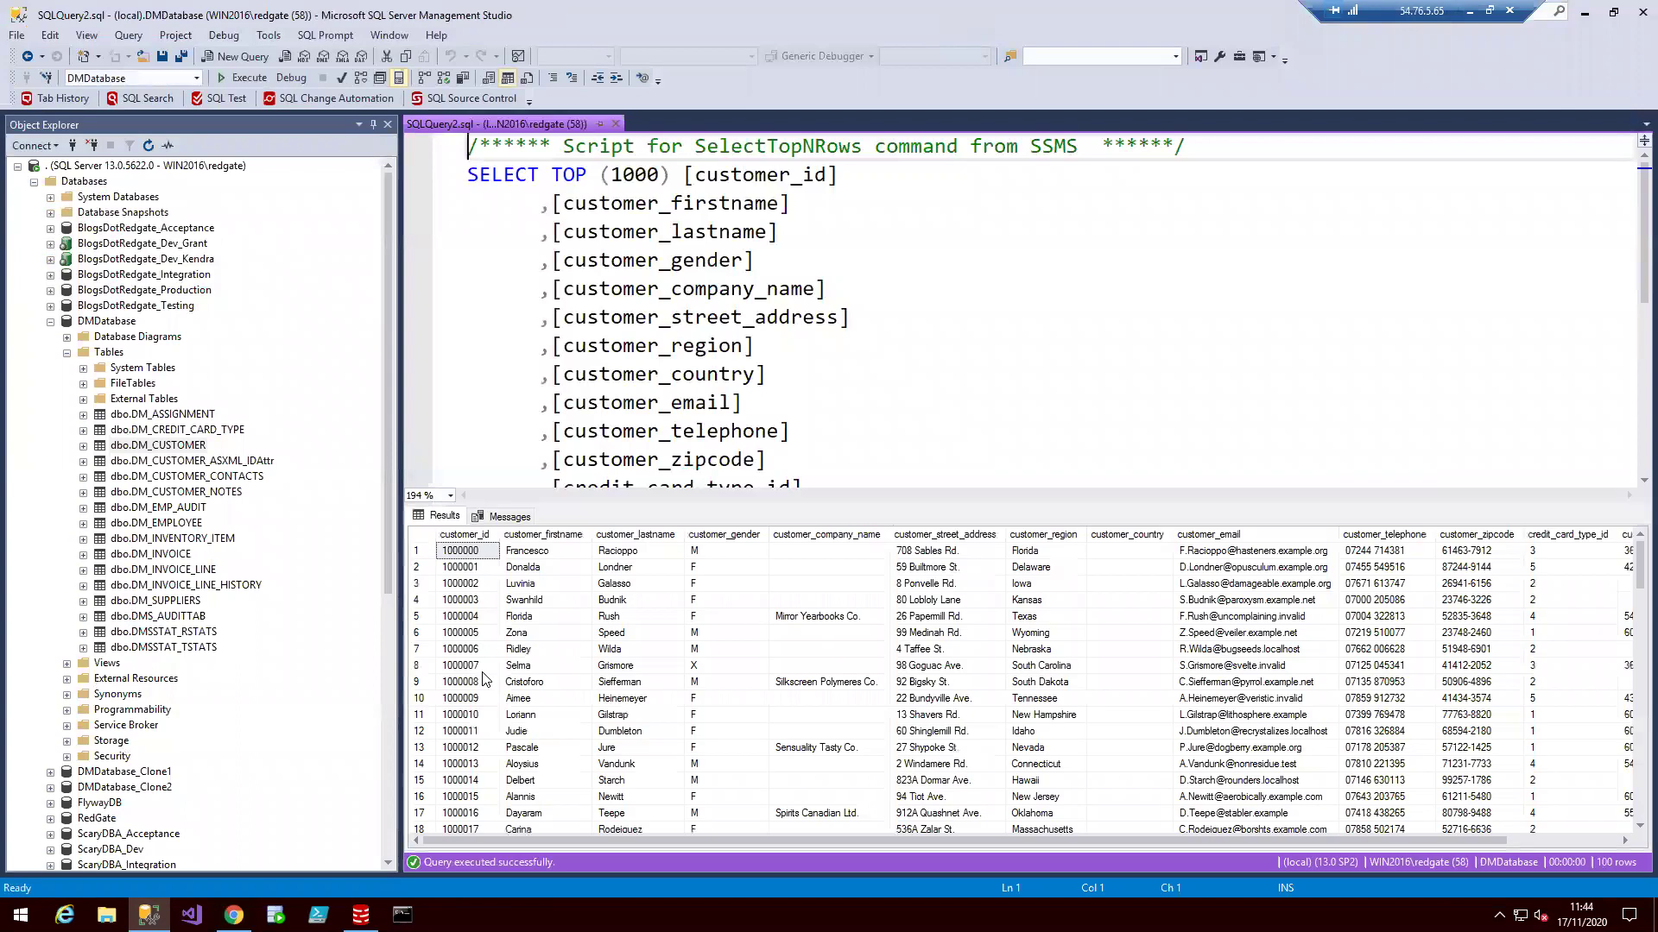
click(416, 666)
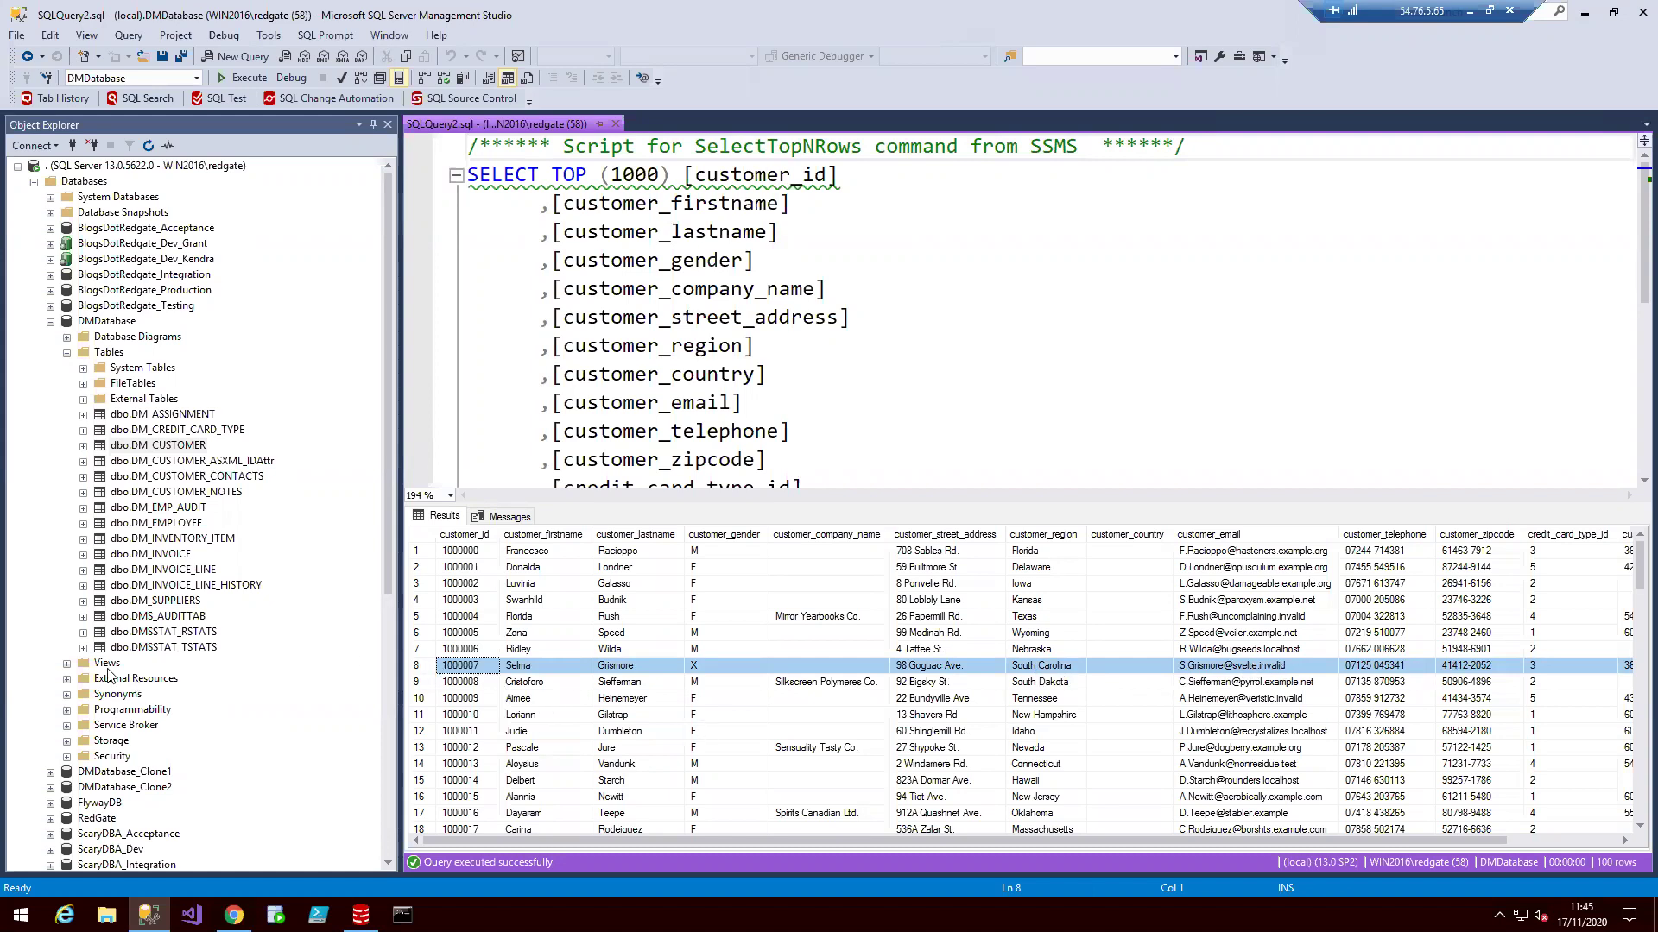
Query the top 1000 rows of the dbo.DM_CUSTOMER table in DMDatabase_Clone1
click(50, 321)
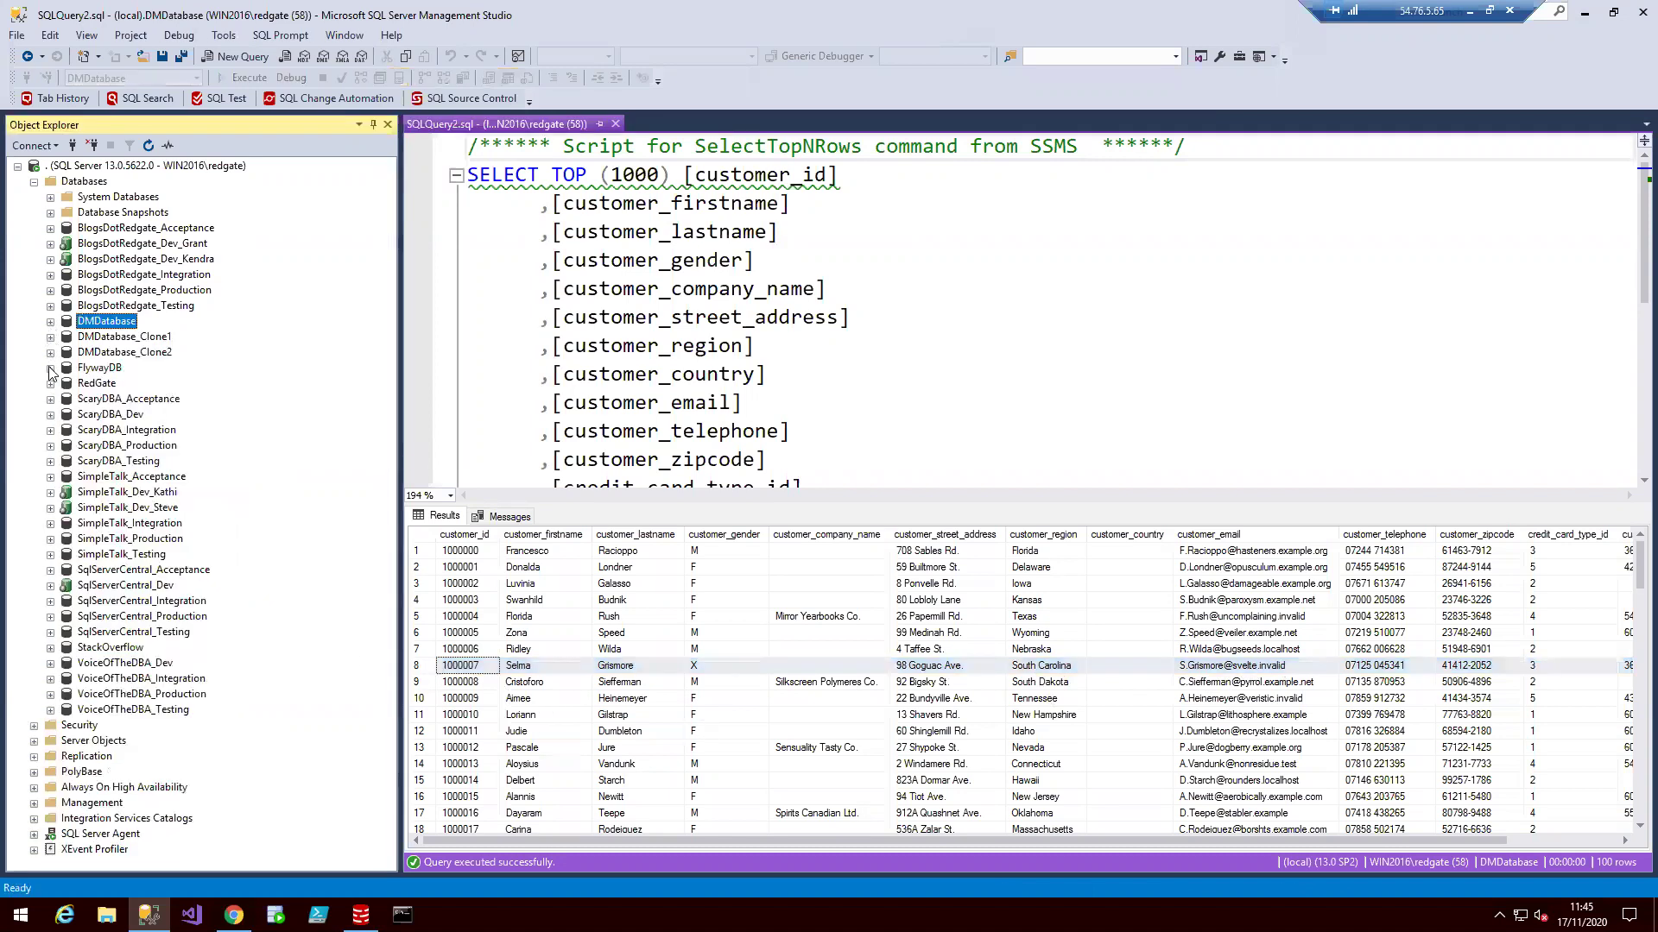
click(50, 337)
click(66, 367)
right_click(137, 460)
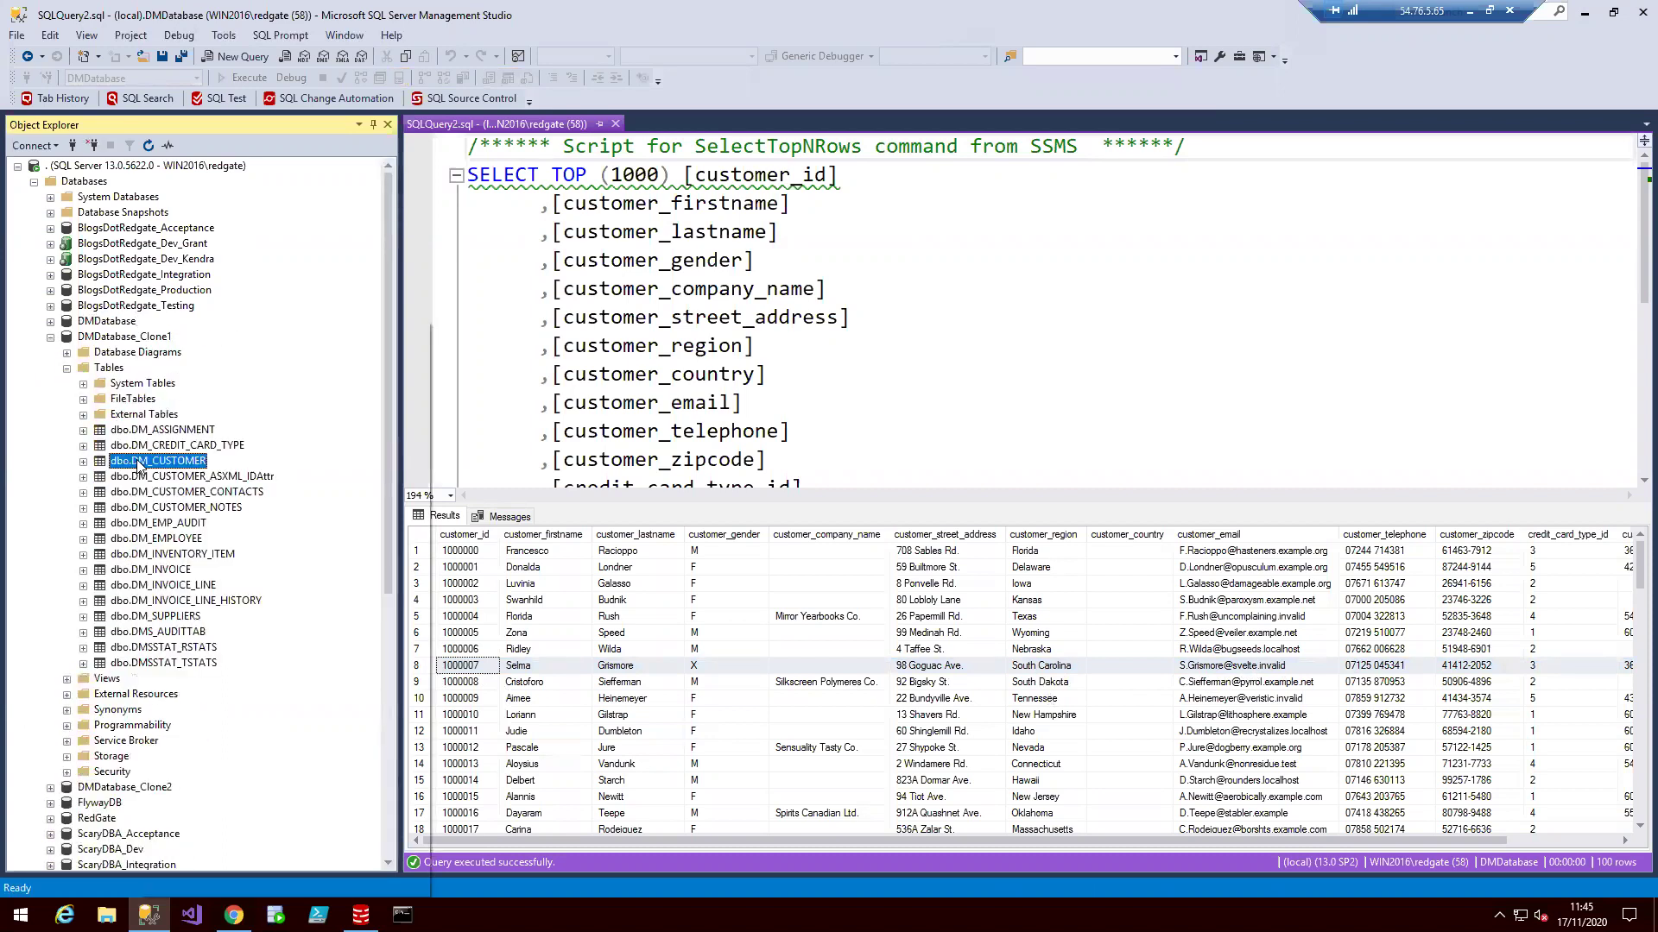
click(213, 368)
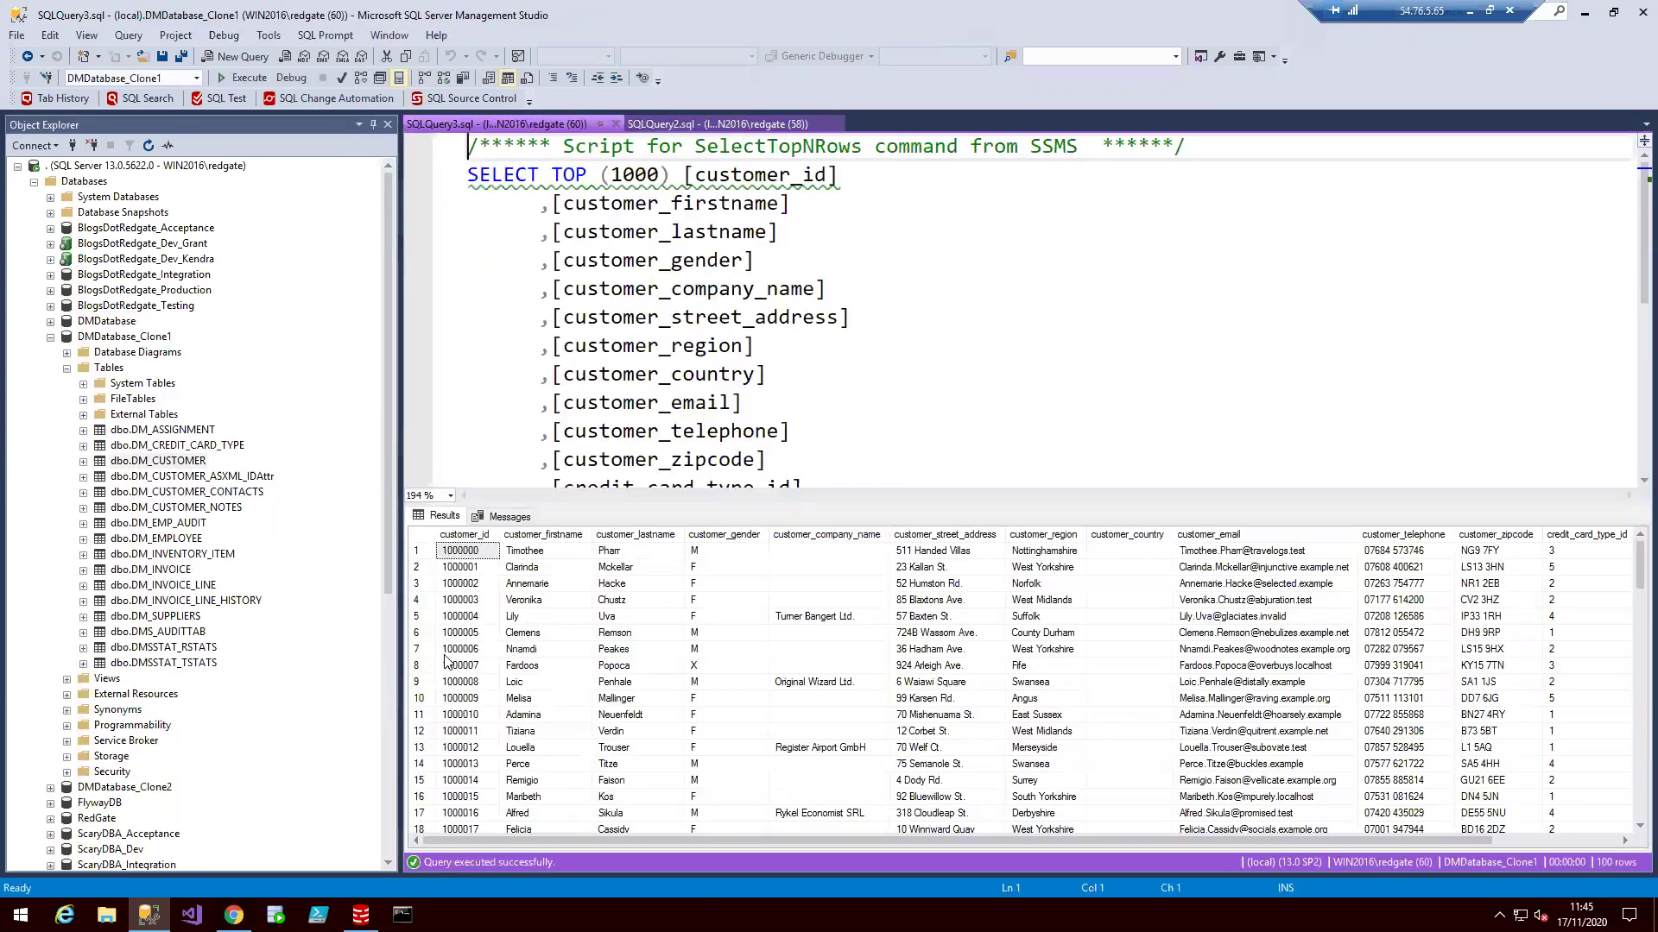
Examine row 8 of the clone's customer results, checking its region, email and last name for masking
click(416, 665)
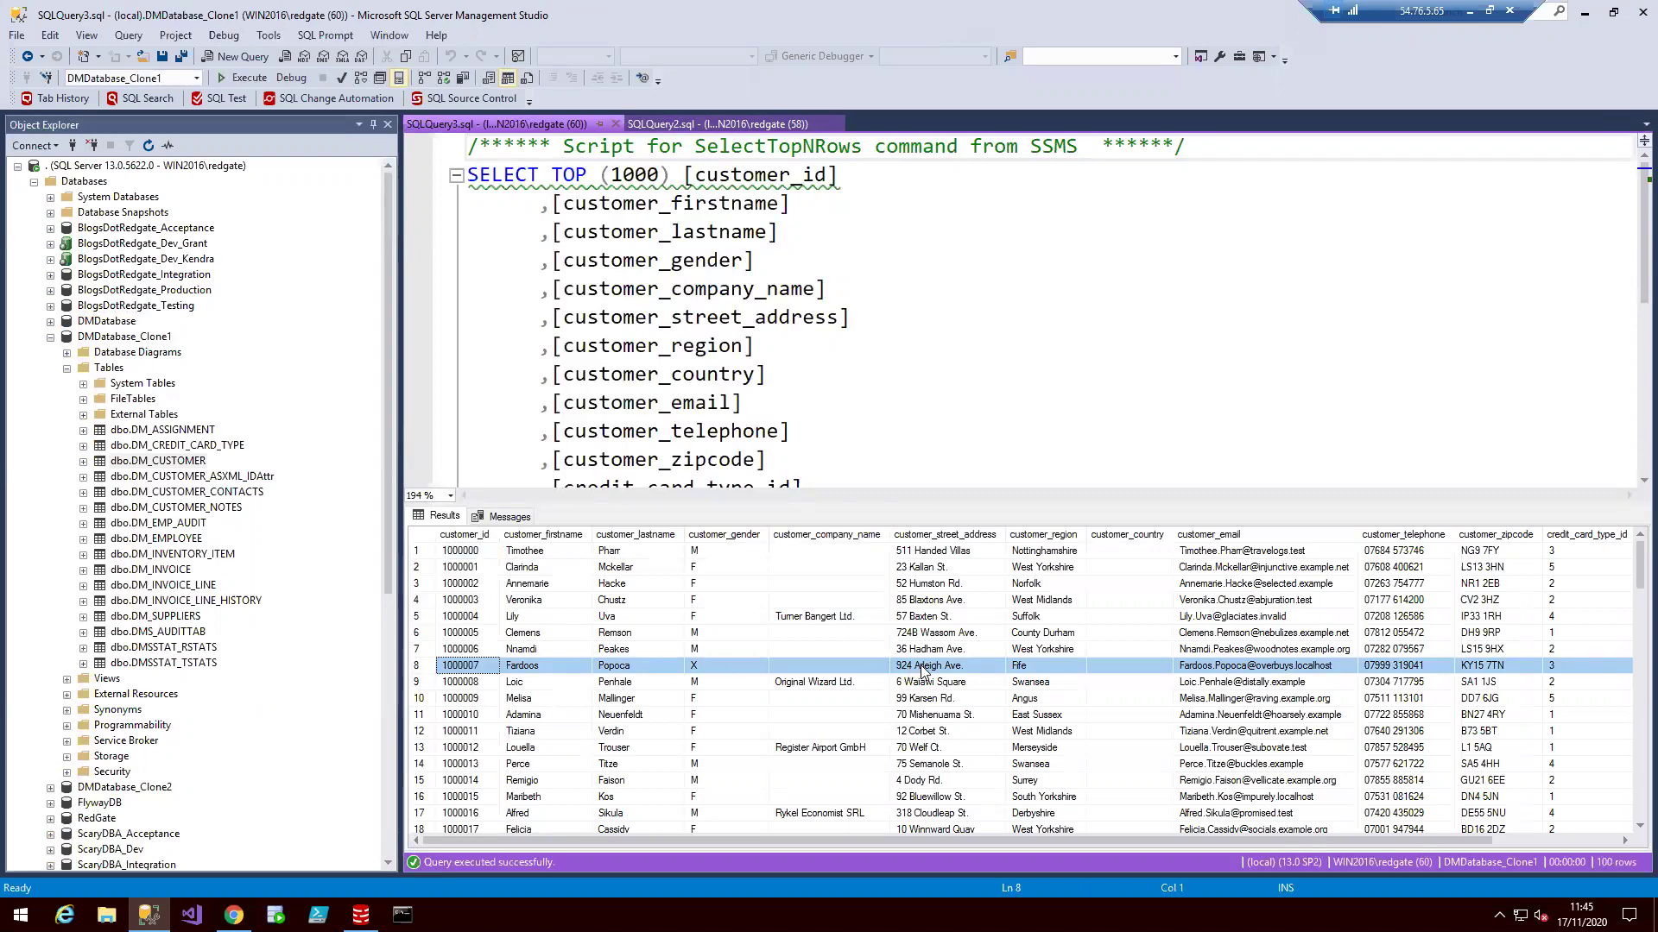
click(1068, 672)
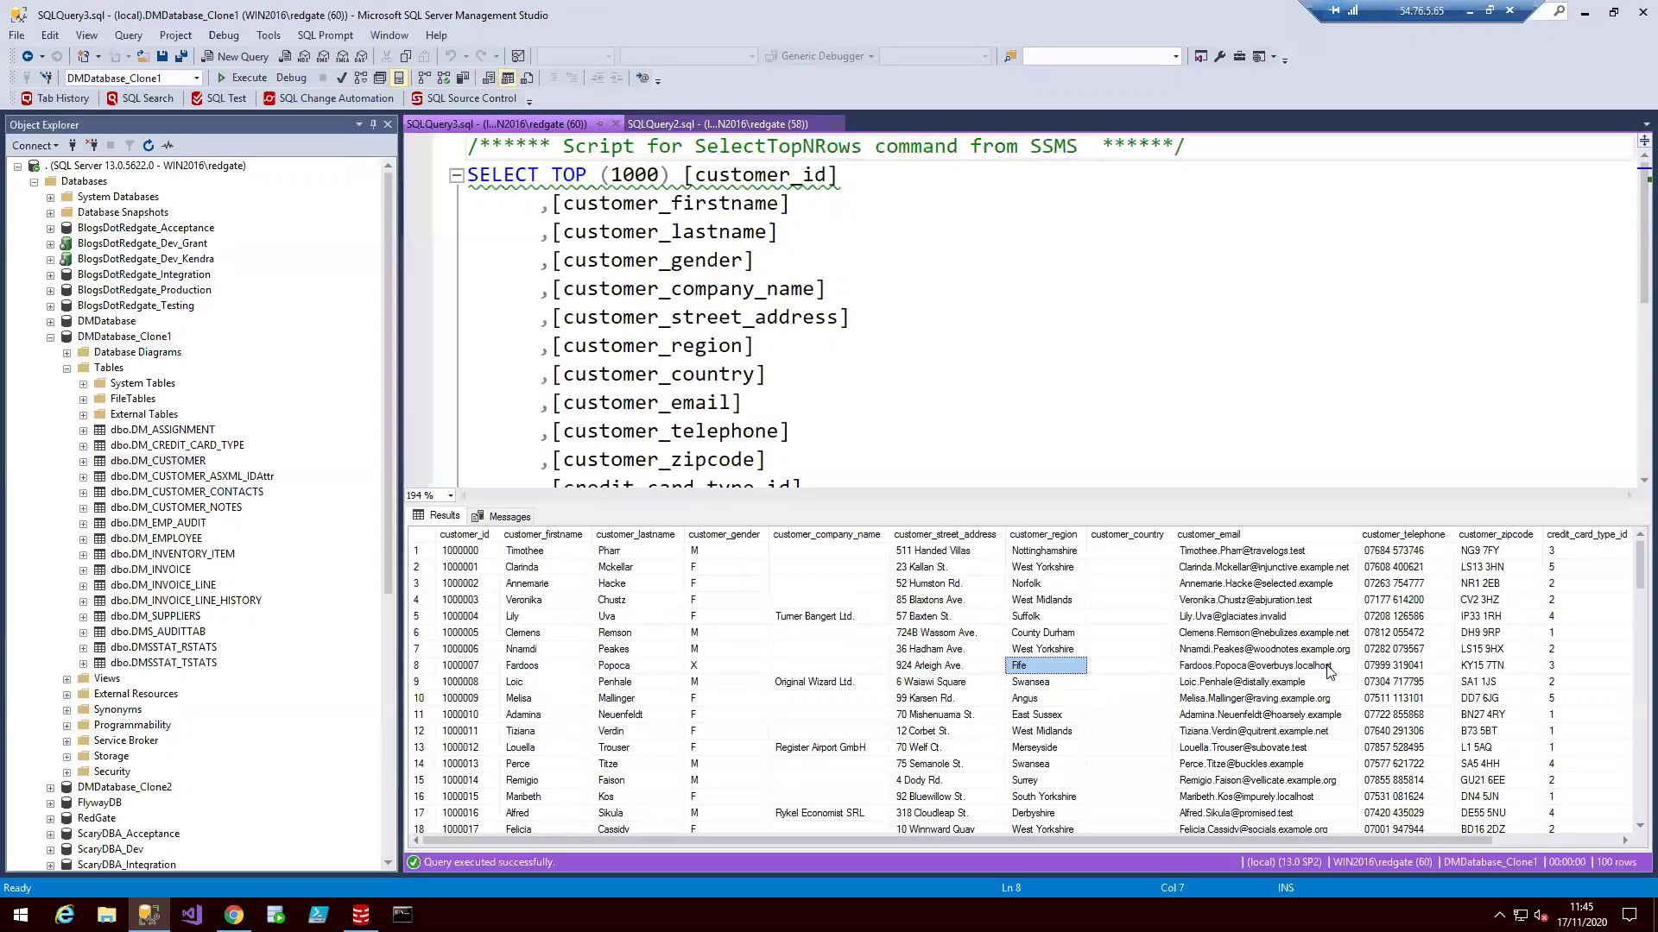
click(1252, 671)
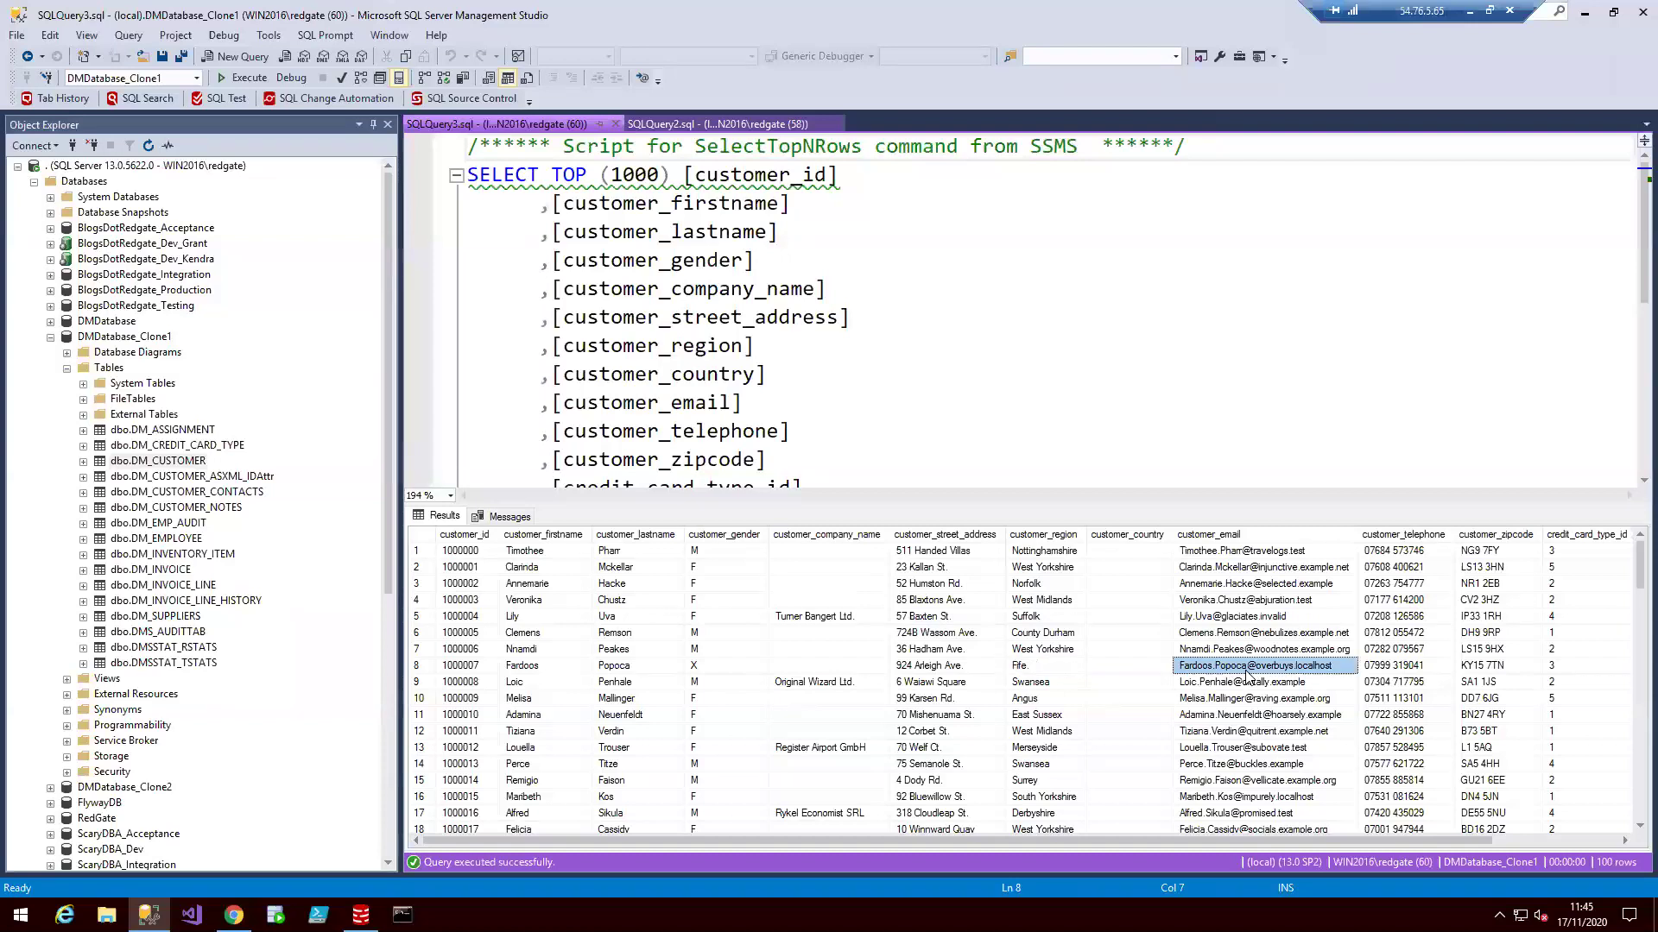
click(616, 666)
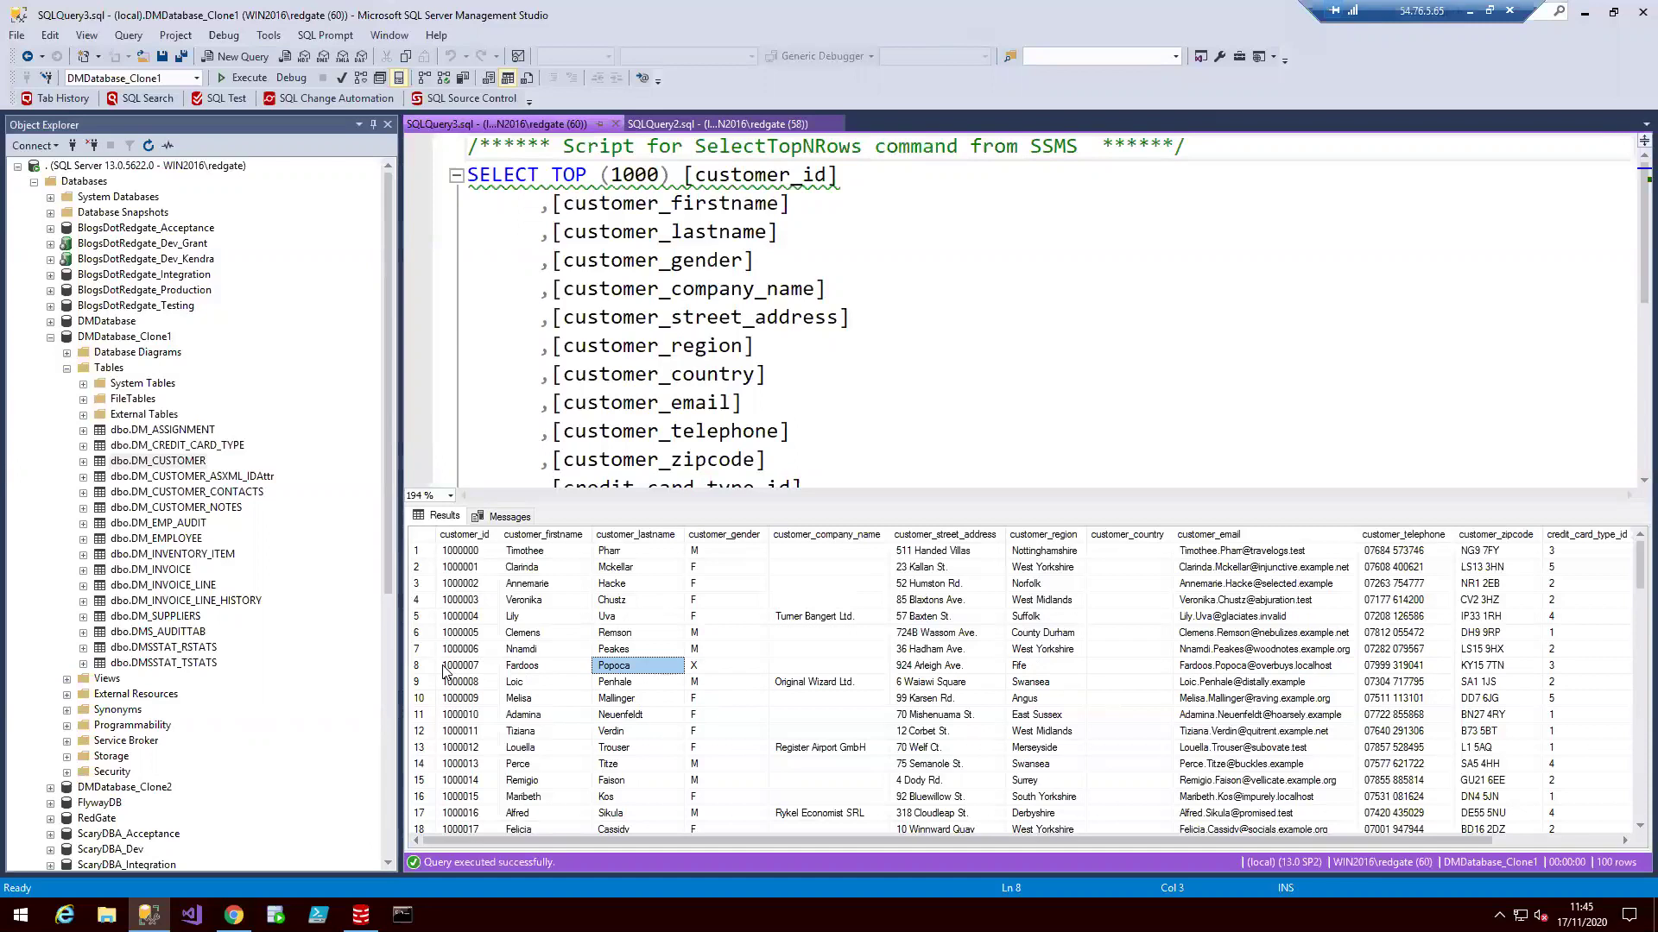
Open the dbo.NewProc stored procedure of DMDatabase_Clone1 for modification
click(67, 368)
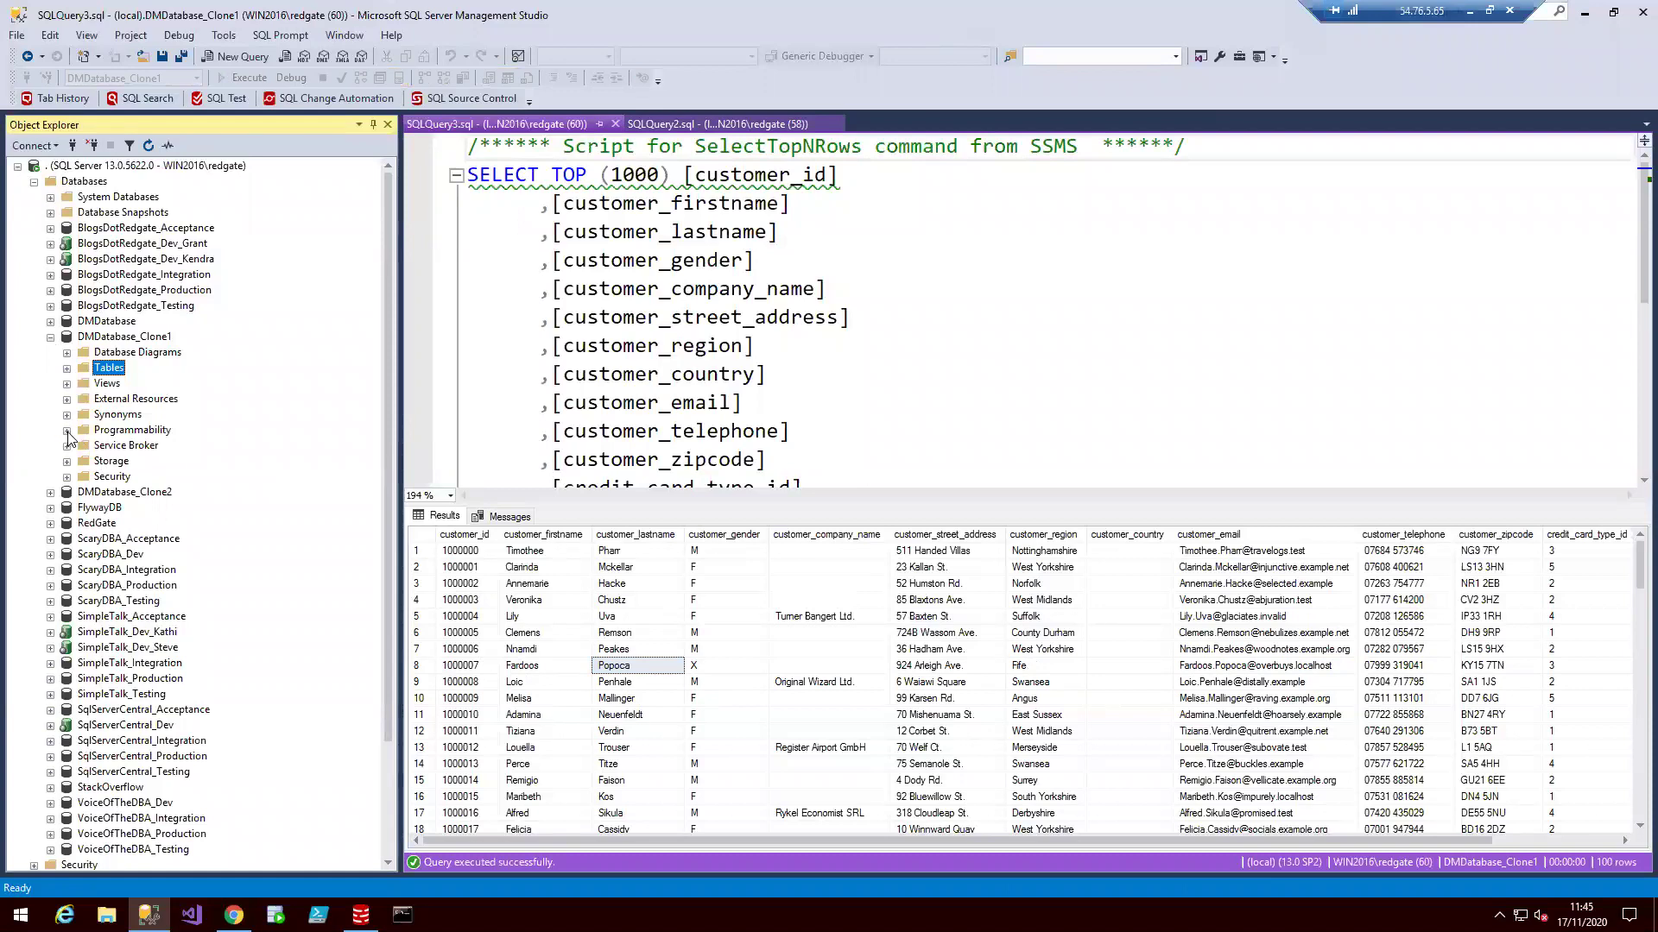
click(67, 431)
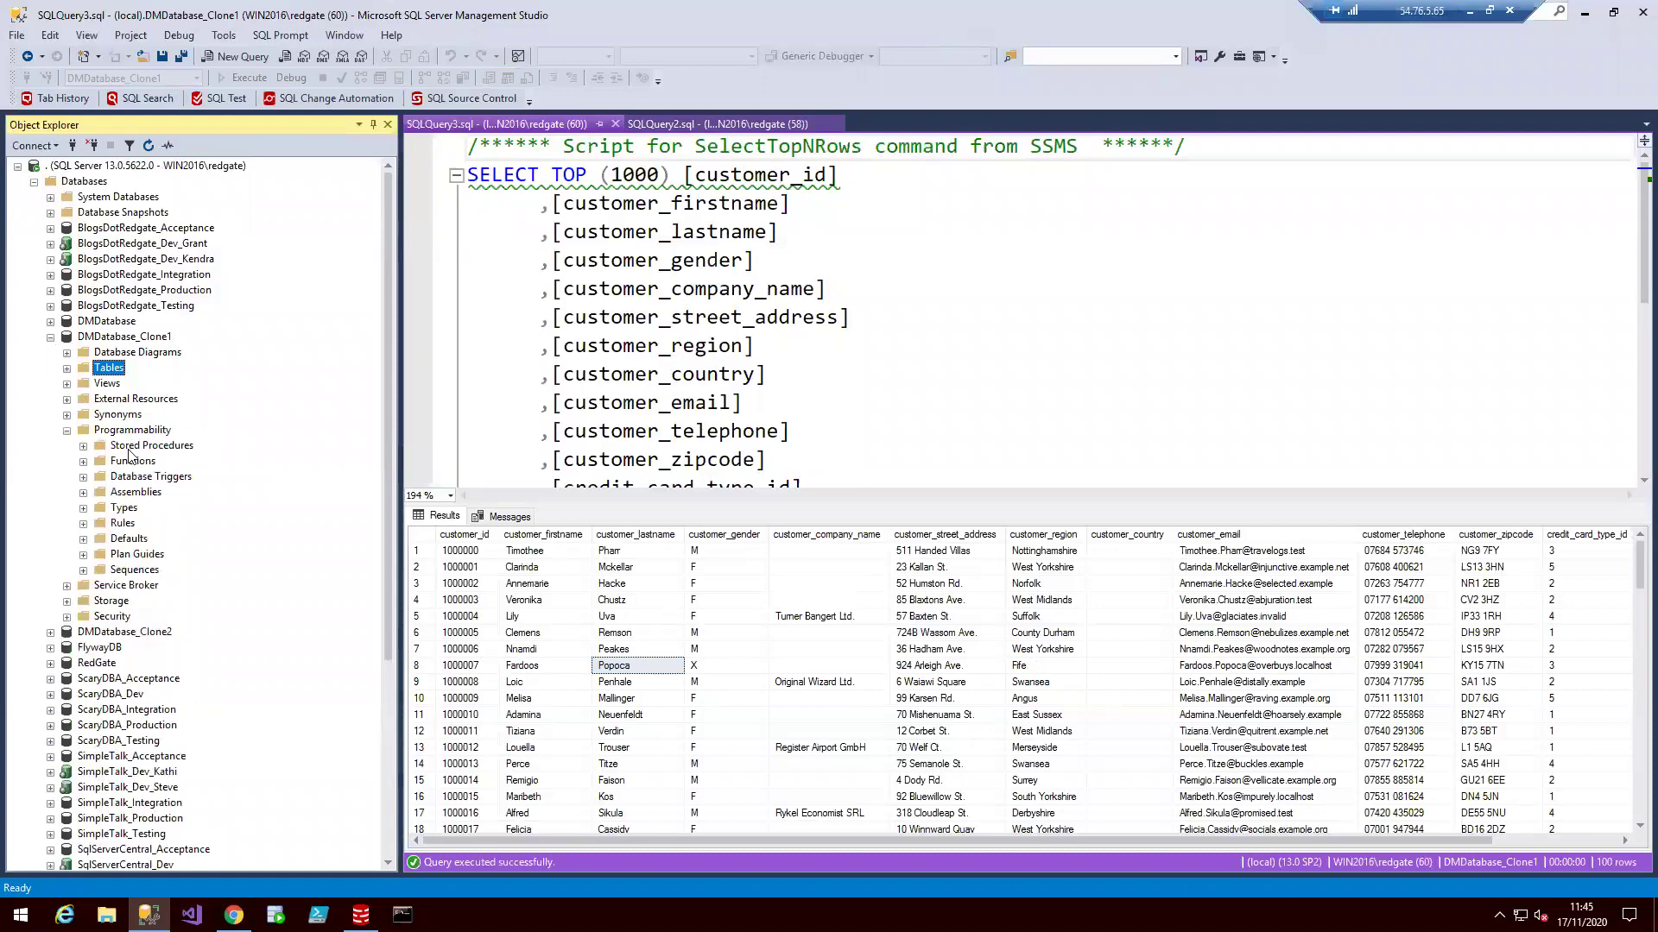
click(83, 445)
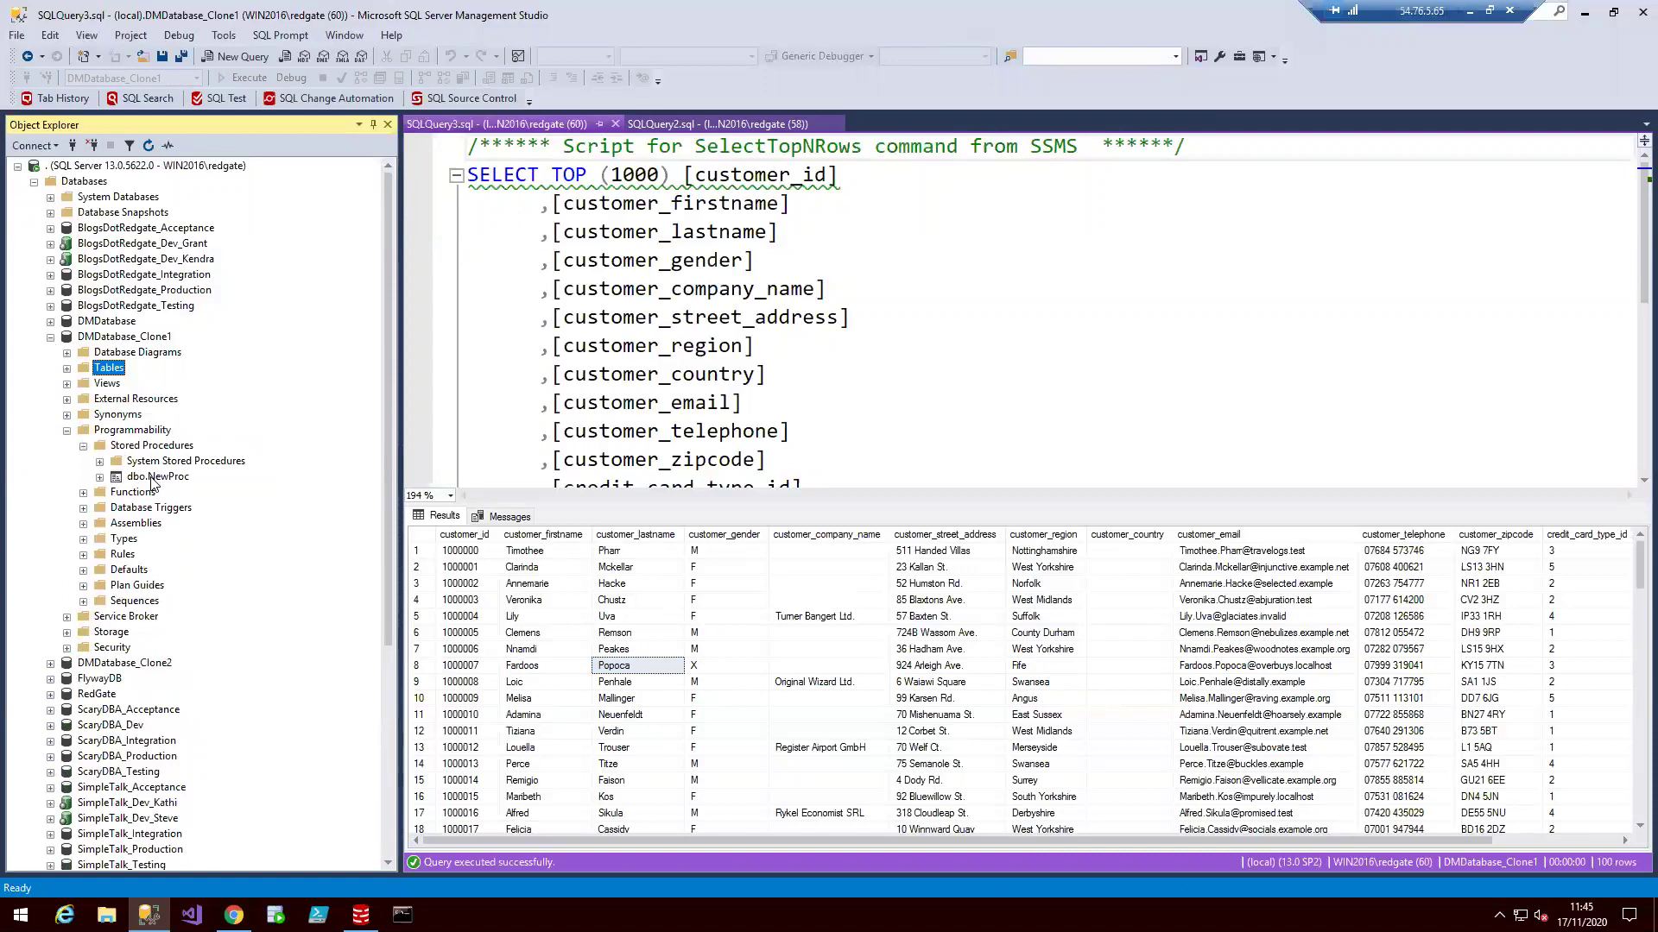
right_click(152, 478)
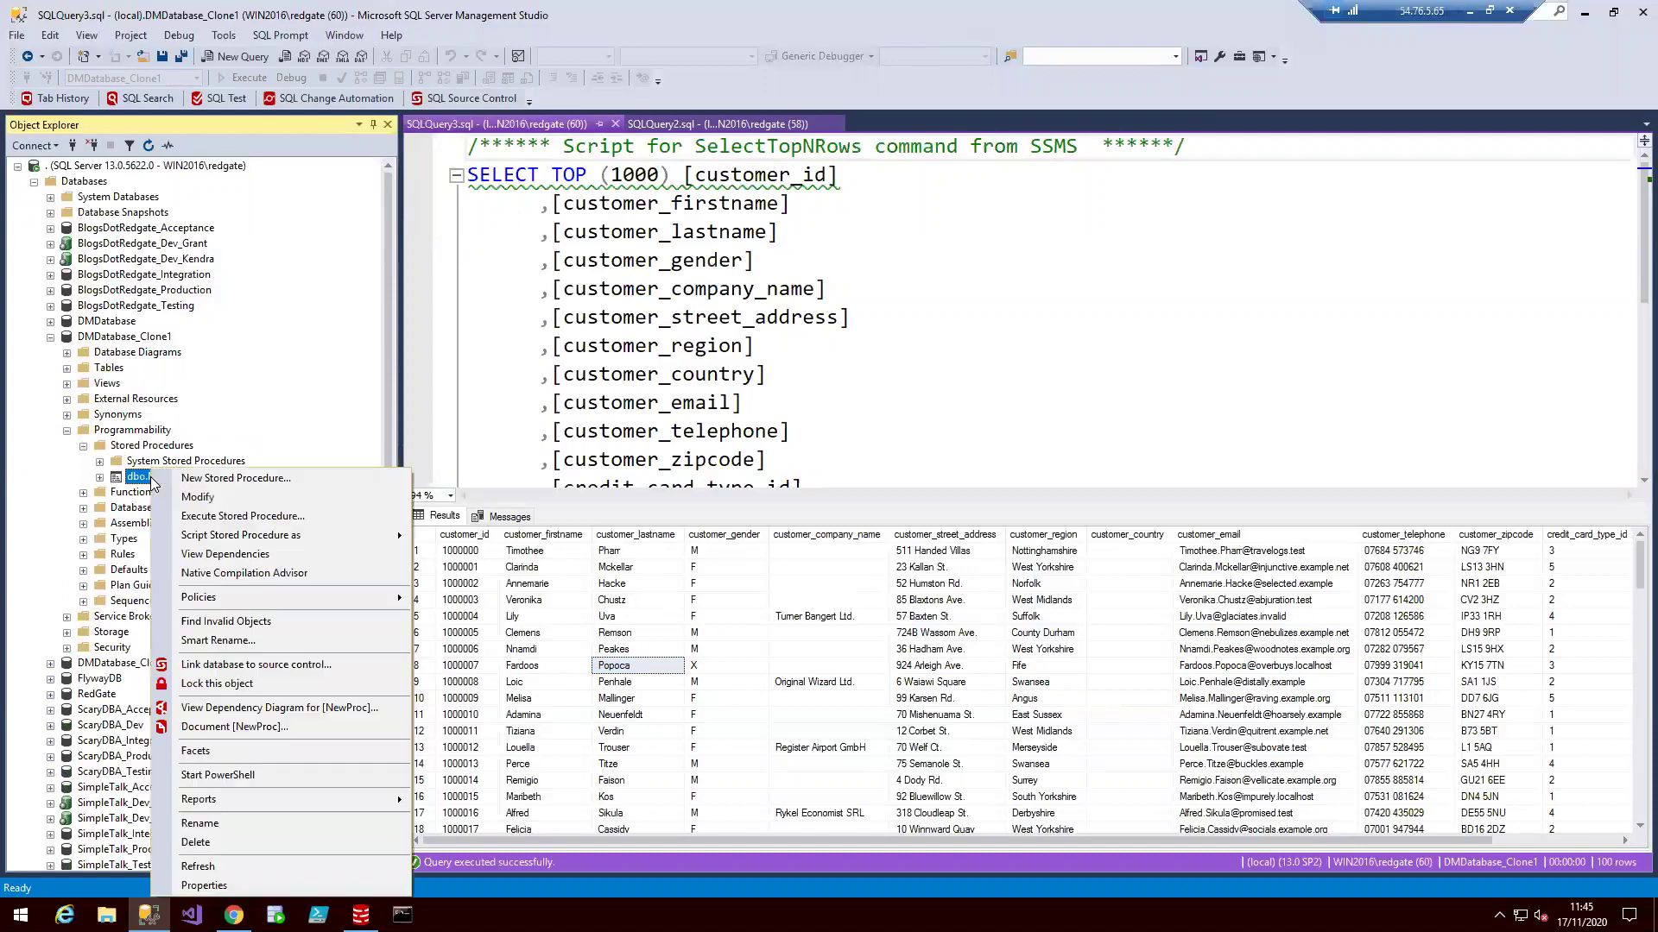
click(207, 504)
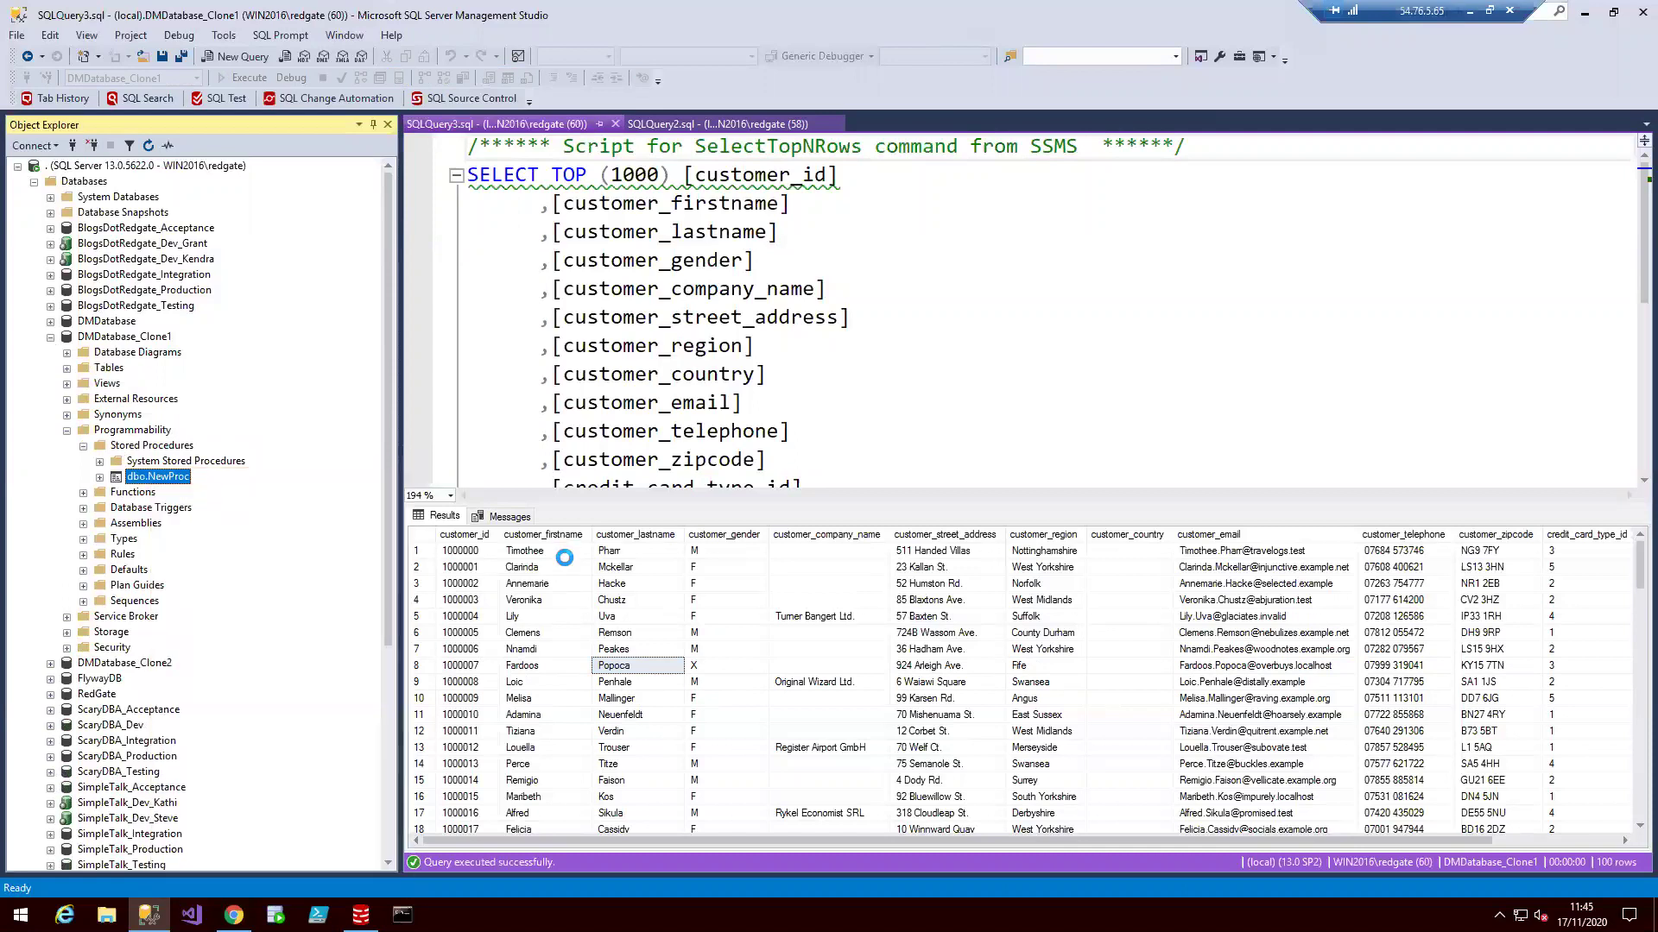
Remove the customer_firstname column from the SELECT list of DMDatabase_Clone1's NewProc and run the ALTER PROCEDURE script
drag(835, 603, 455, 608)
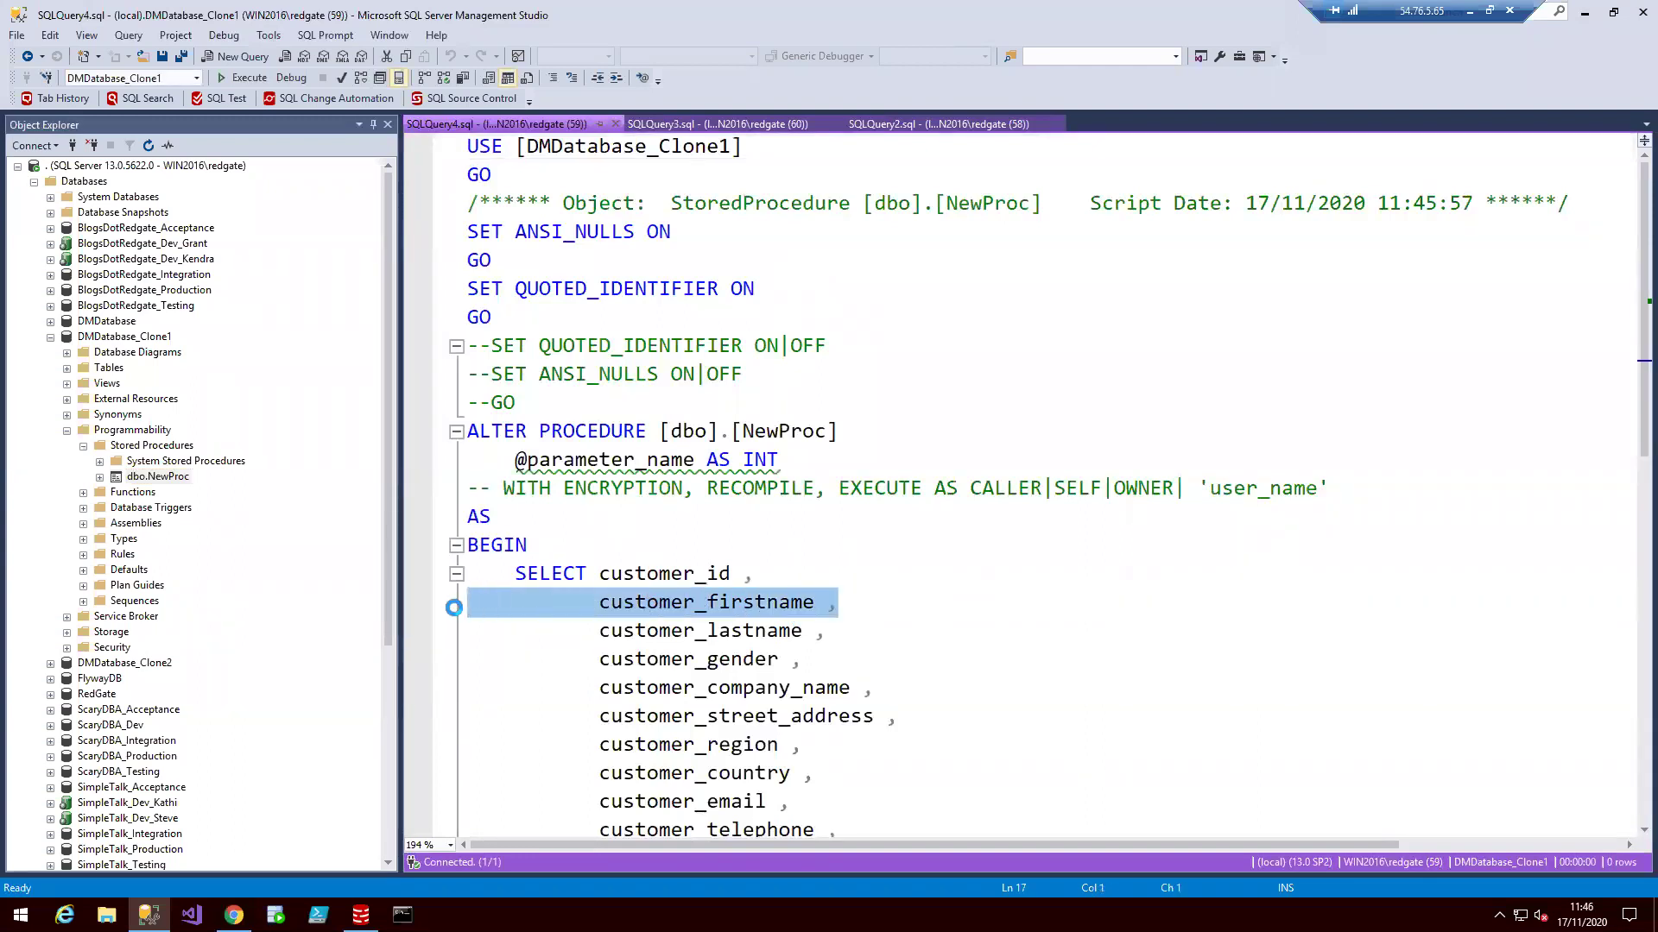
key(Delete)
key(BackSpace)
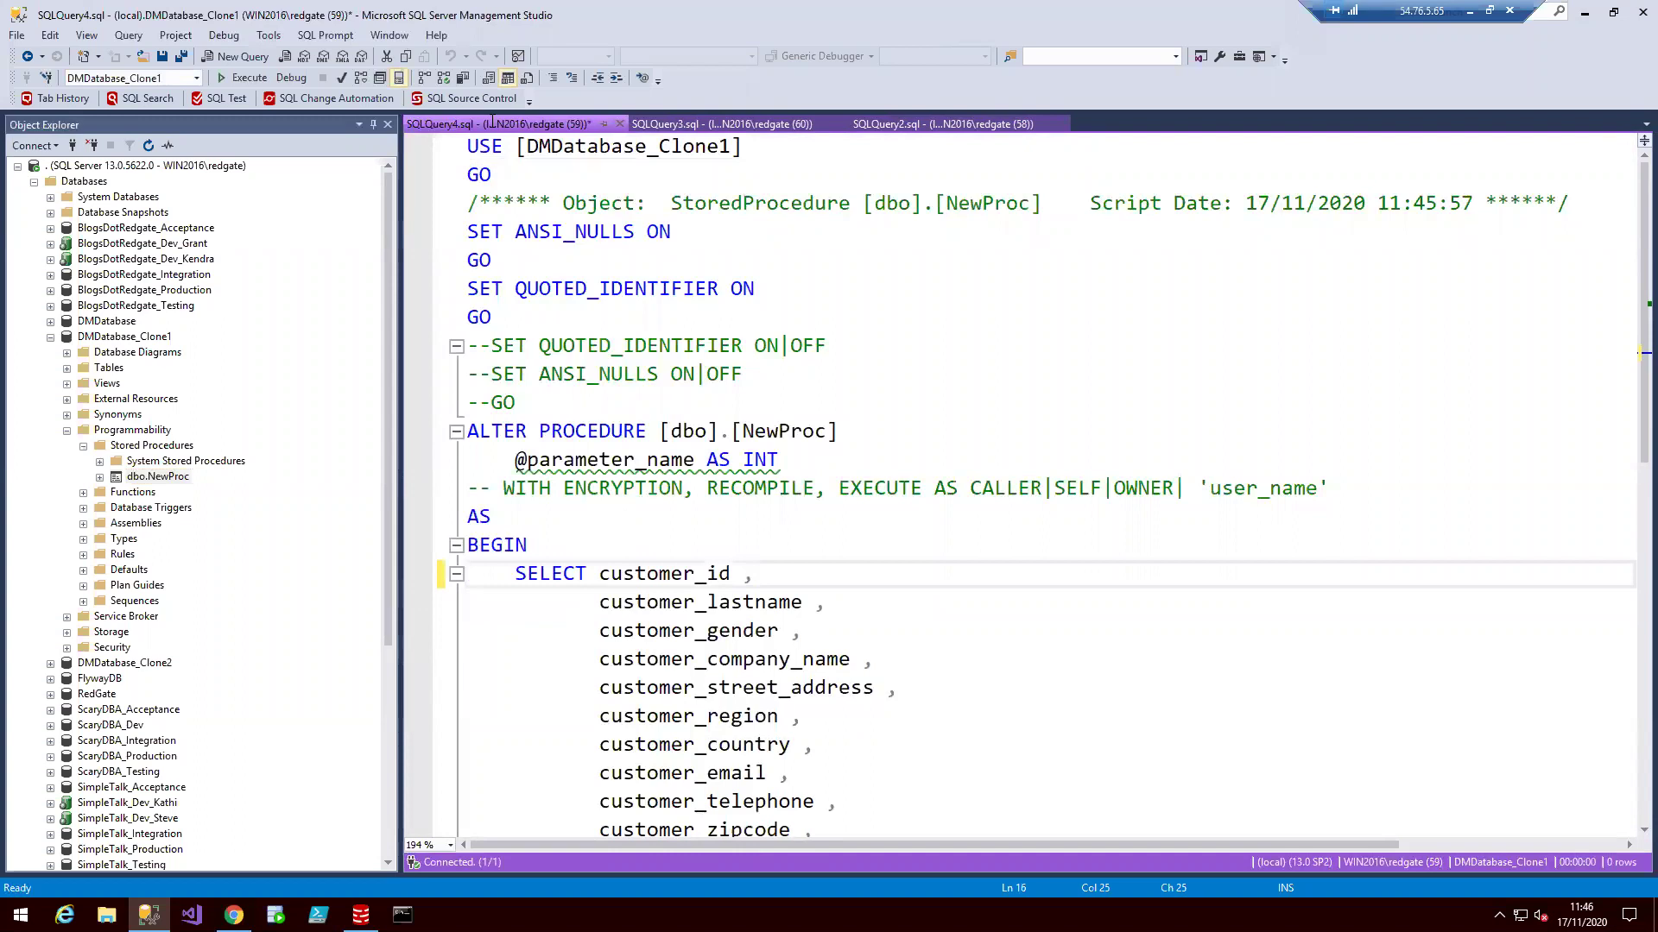
key(F5)
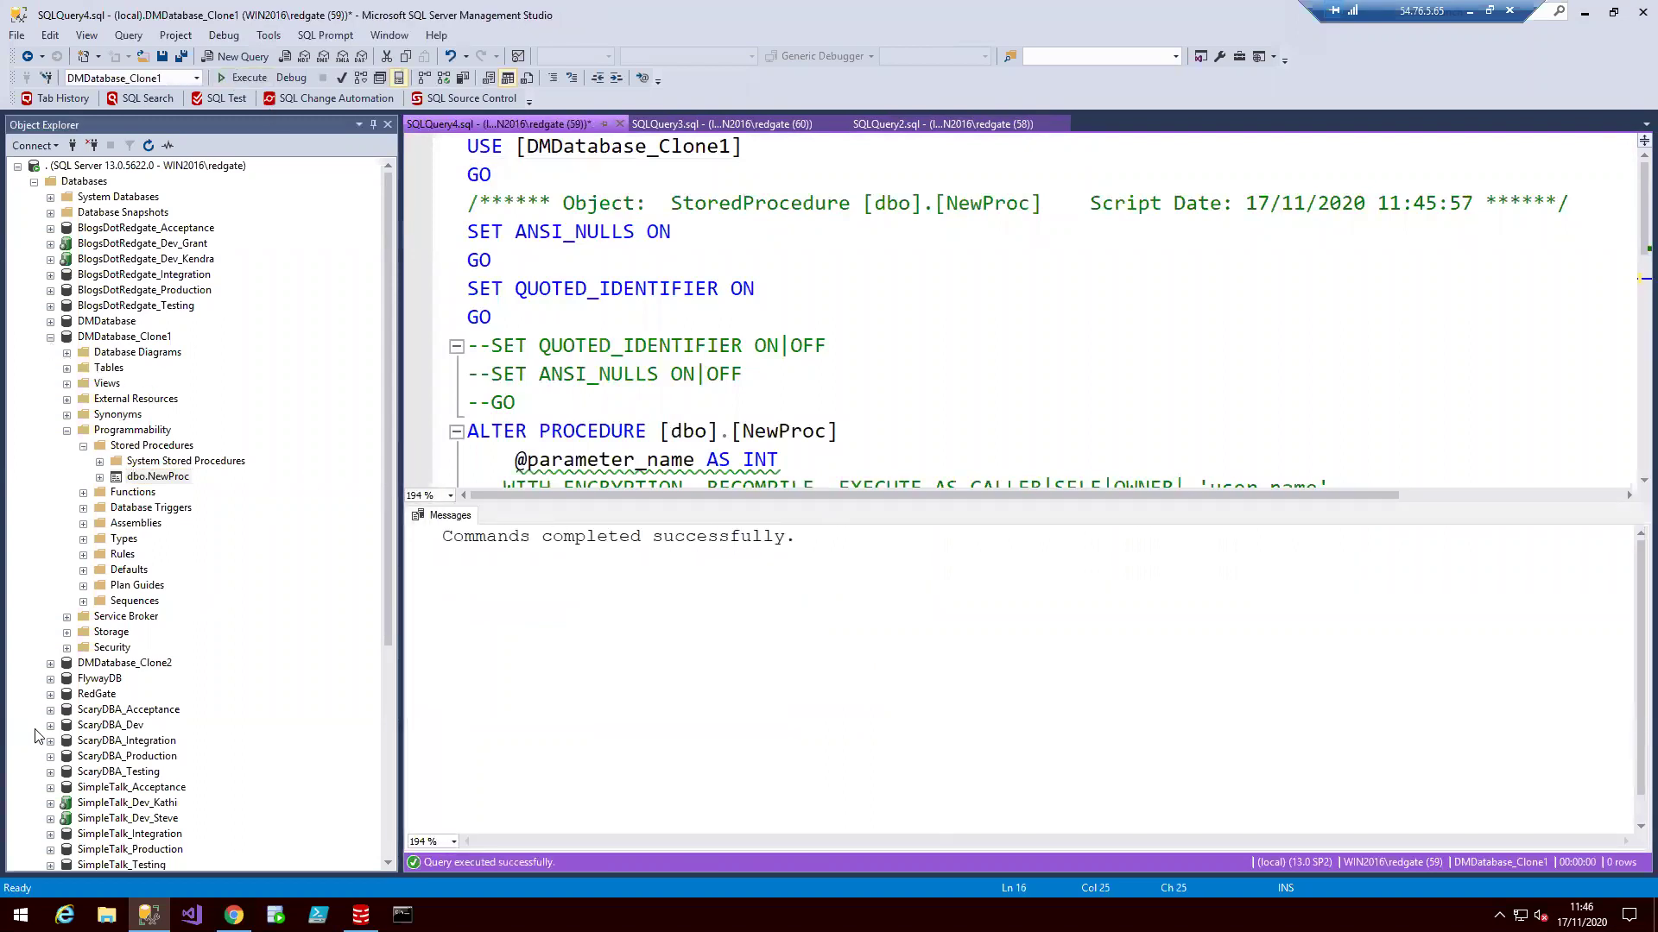
Open the dbo.NewProc stored procedure of DMDatabase_Clone2 for modification
click(50, 664)
scroll(50, 671, down, 2)
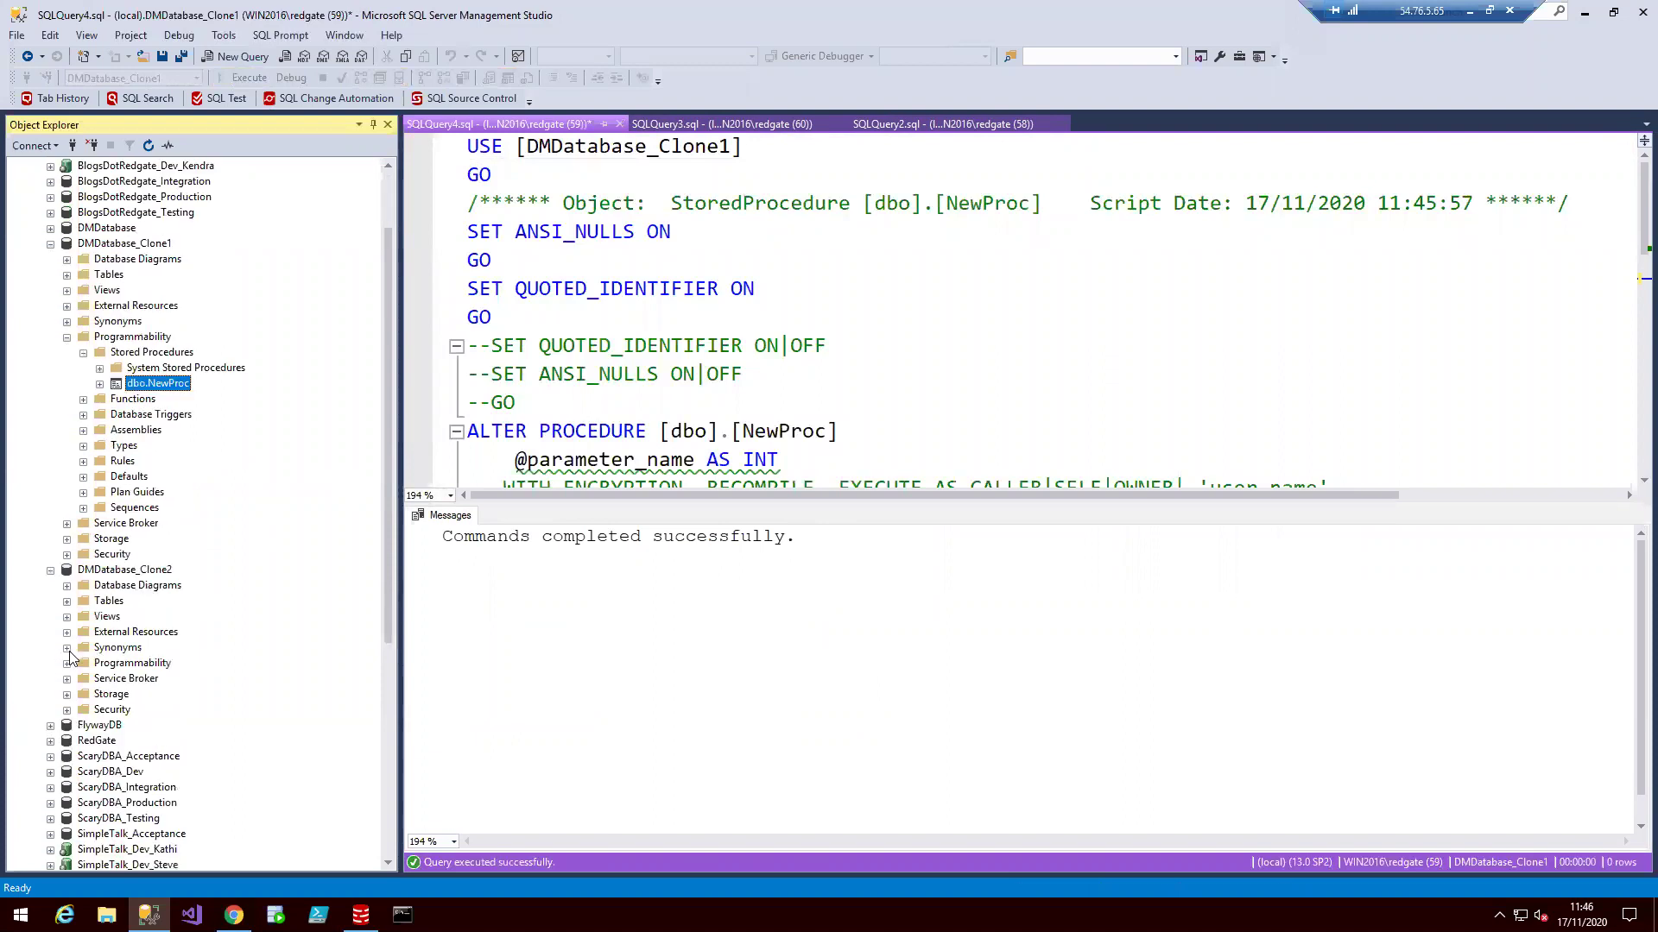
click(66, 664)
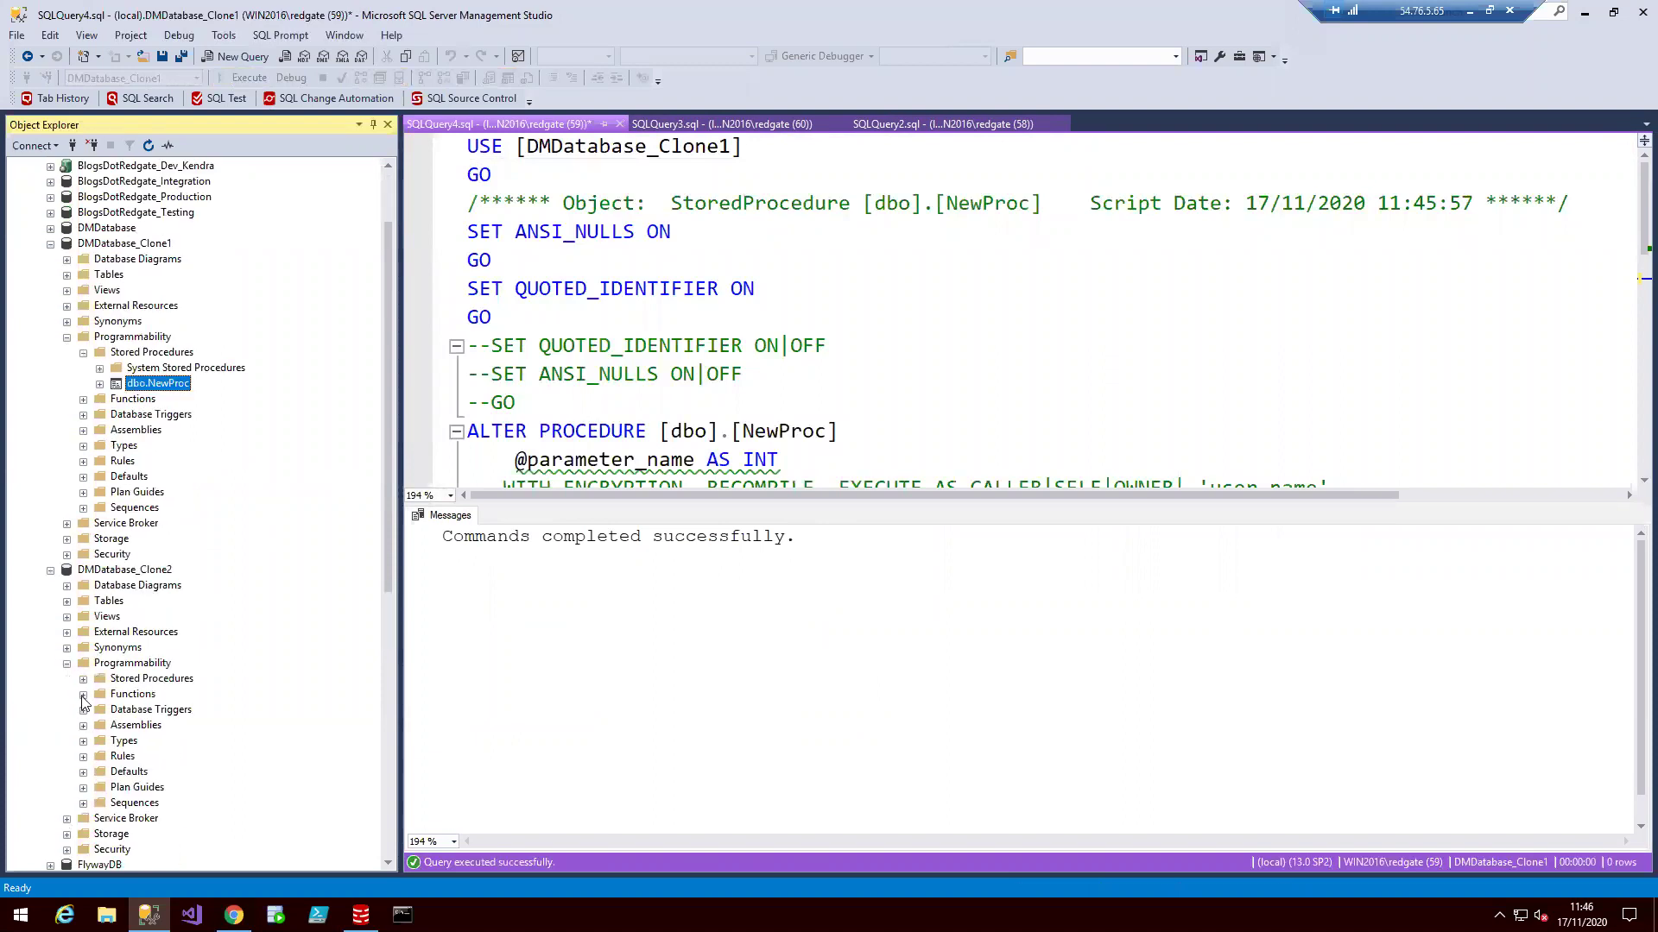
click(83, 679)
right_click(141, 711)
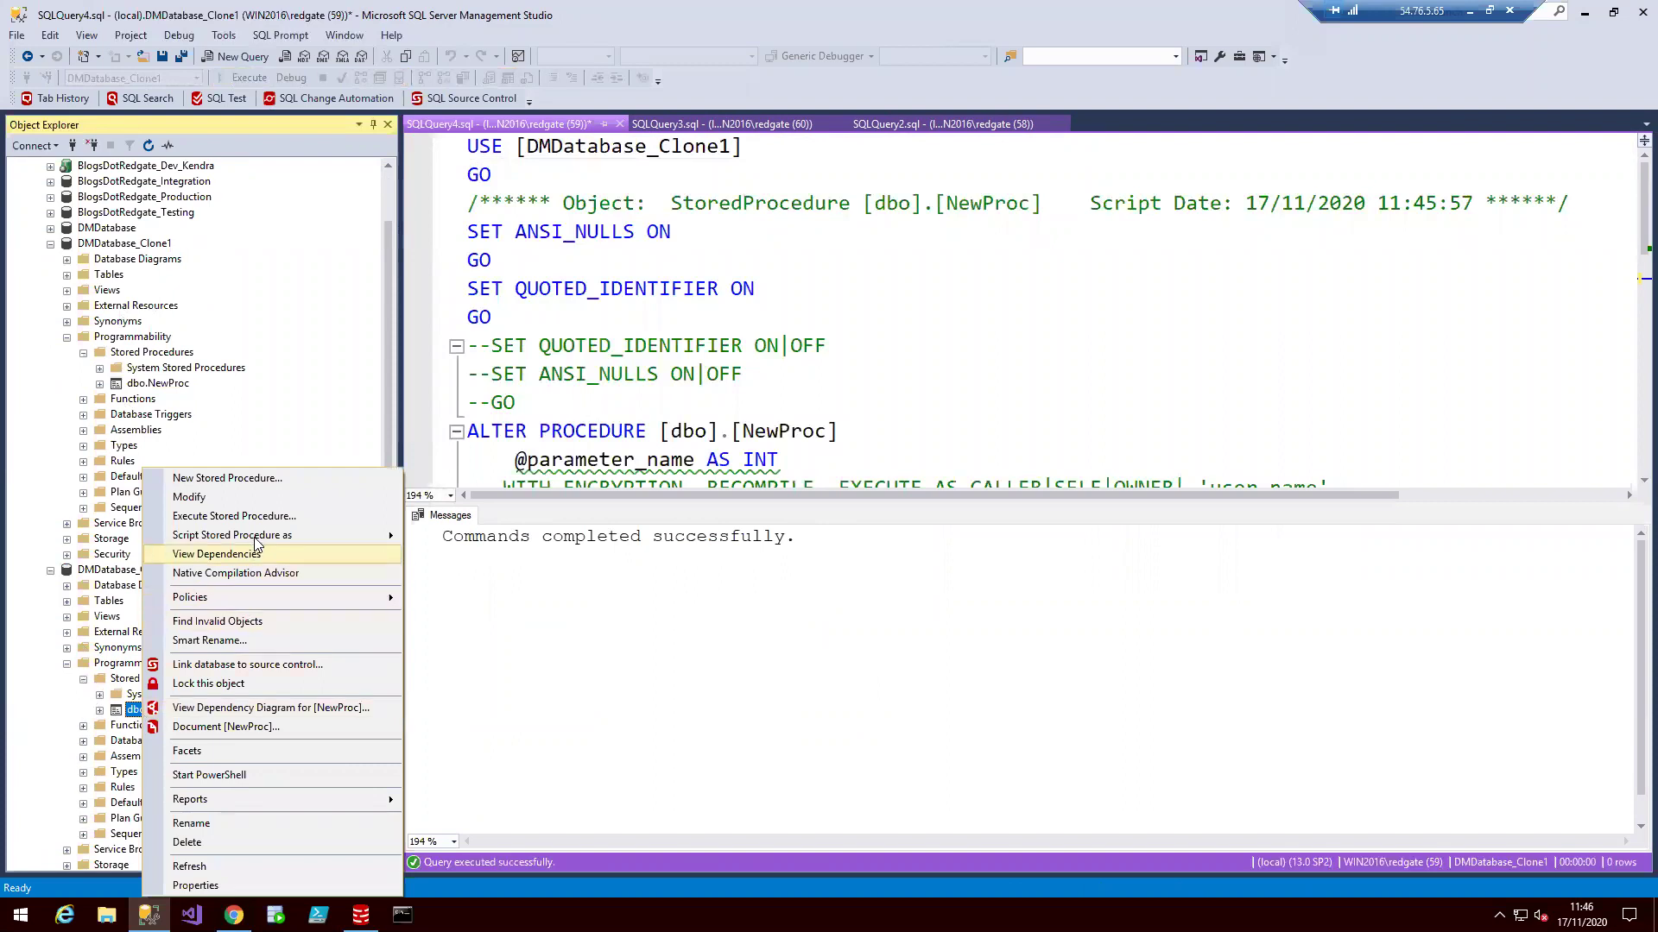
click(268, 497)
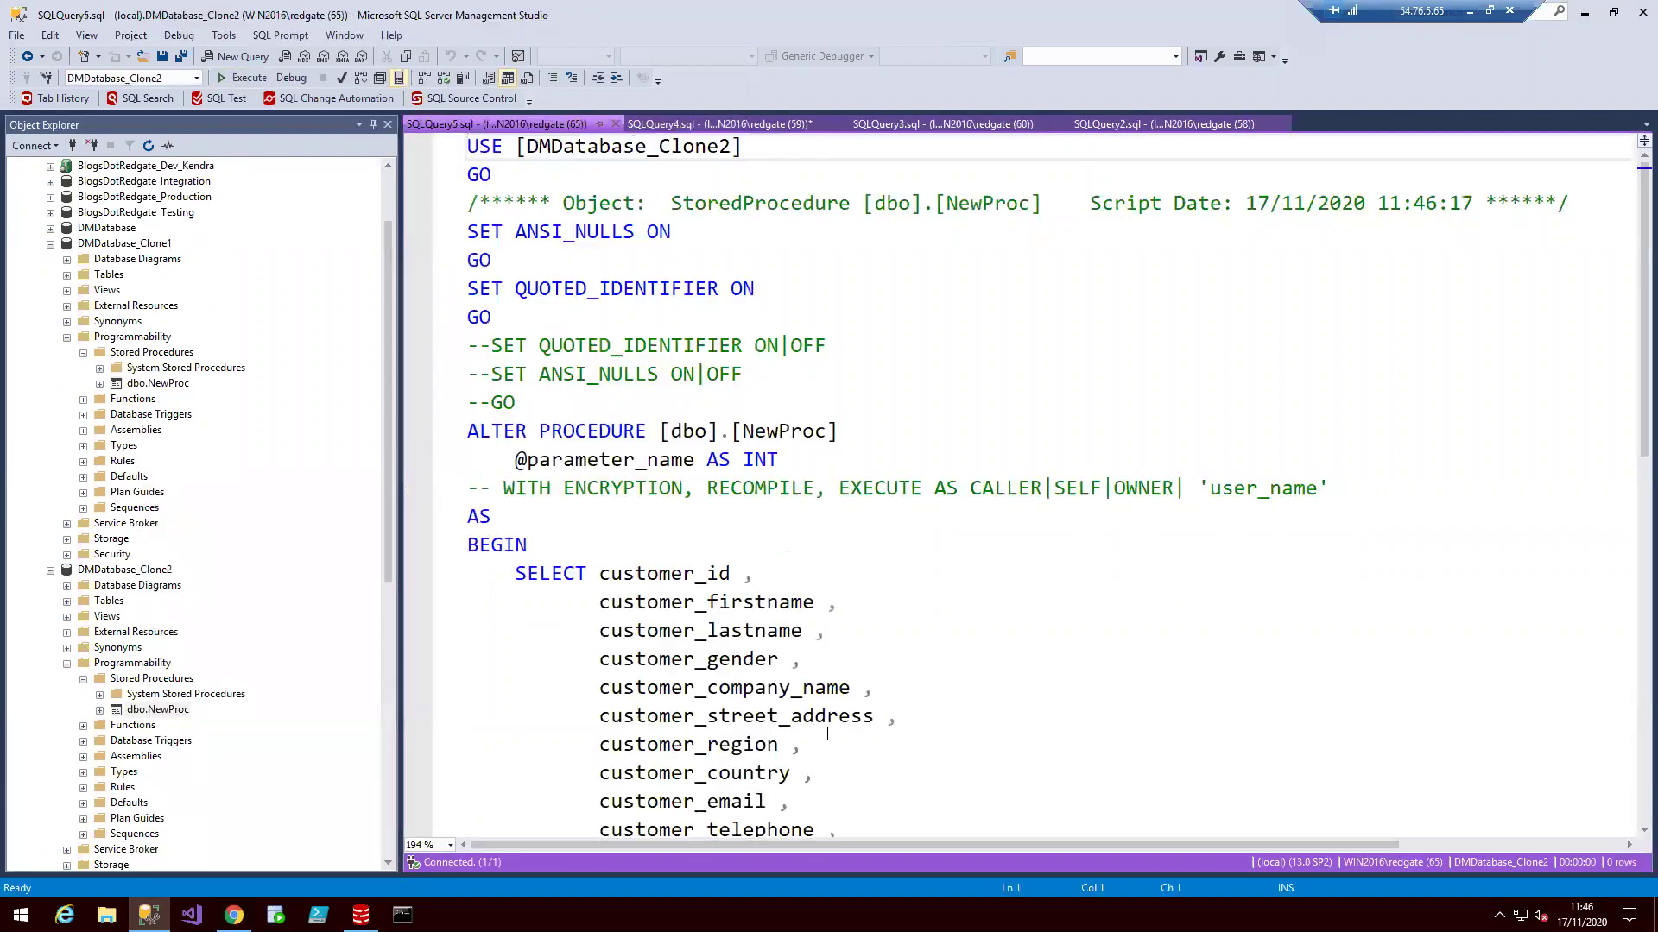
Remove the customer_company_name column from the SELECT list of DMDatabase_Clone2's NewProc and run the ALTER PROCEDURE script
click(876, 688)
key(shift+Home)
key(shift+Home)
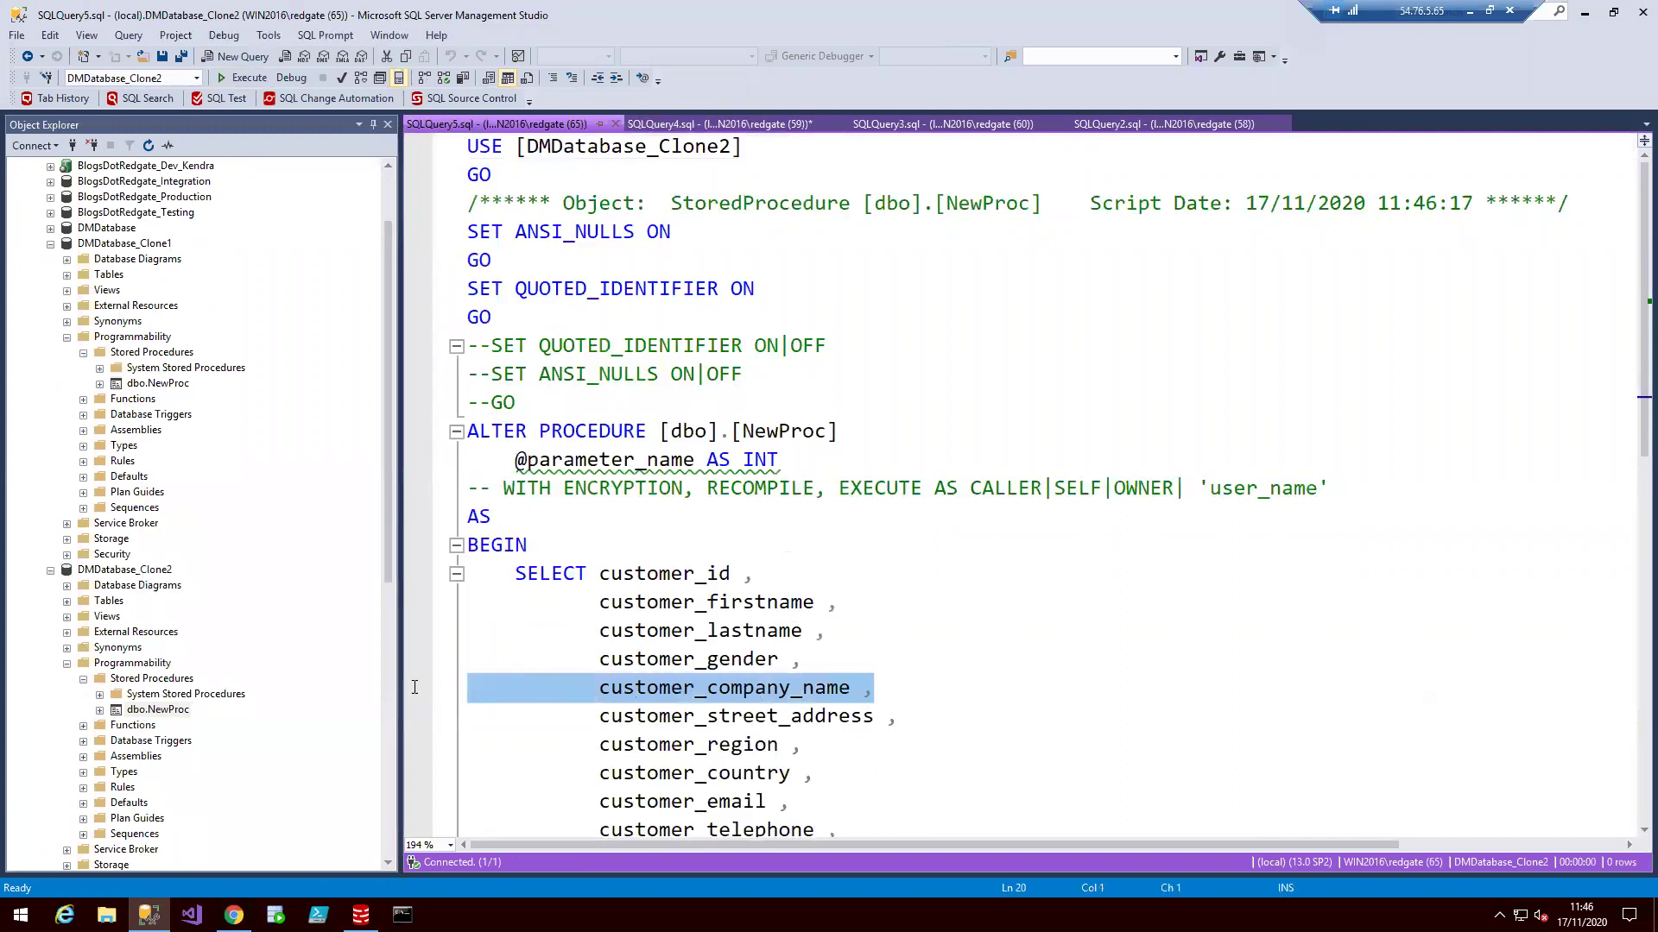
key(BackSpace)
key(BackSpace)
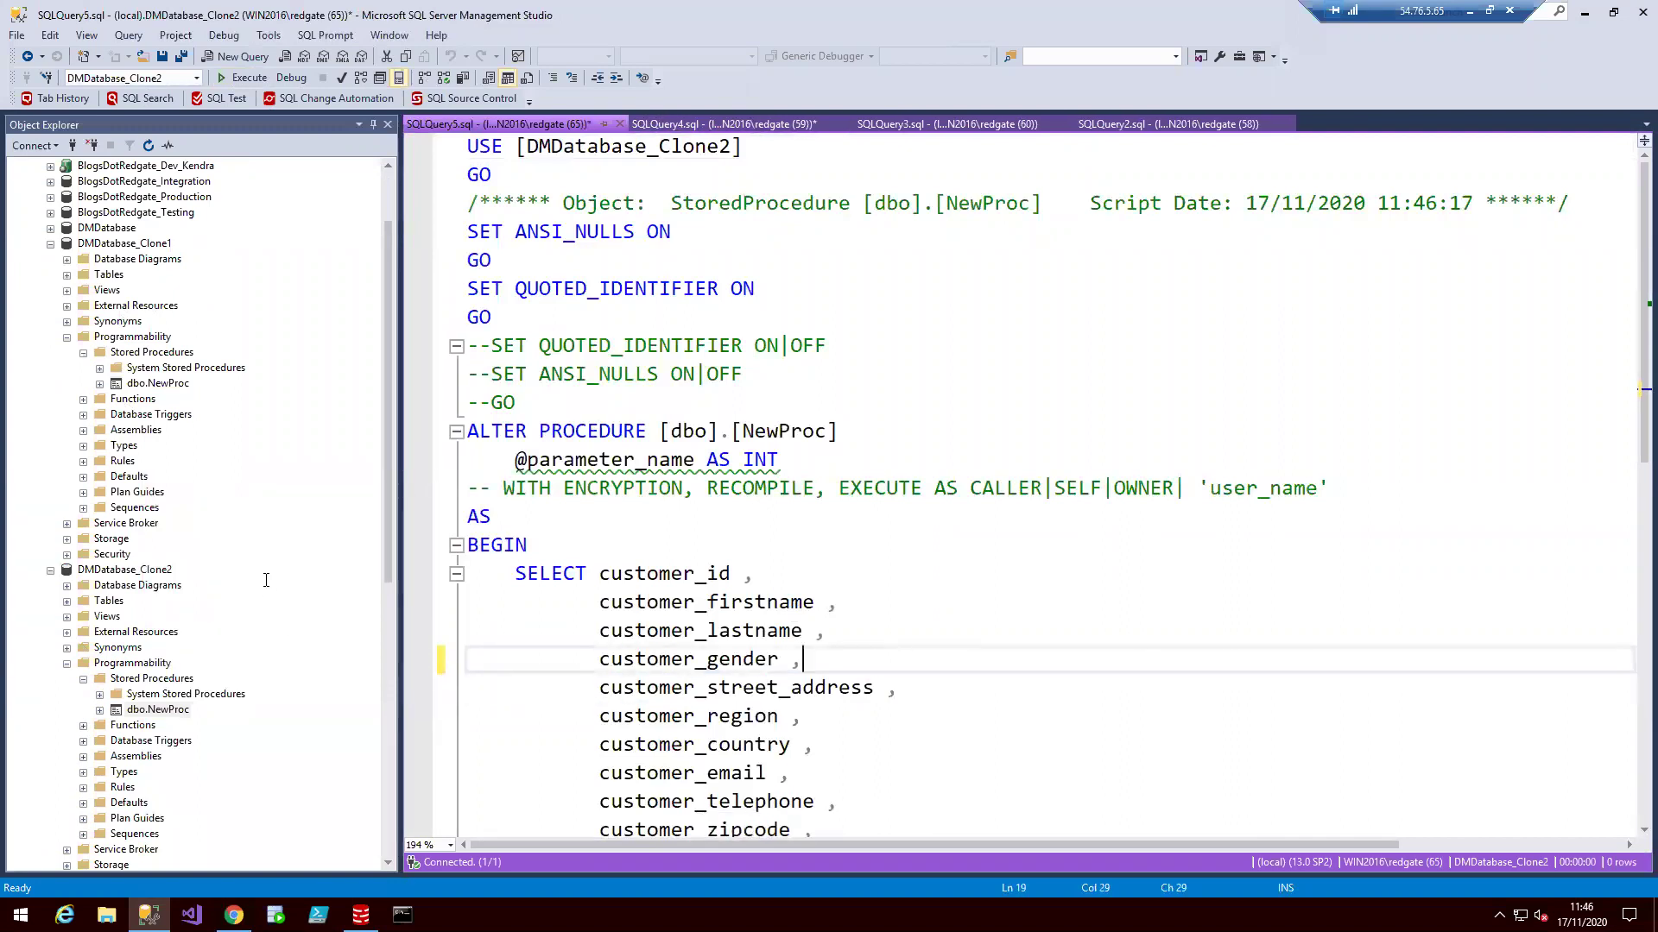
click(239, 78)
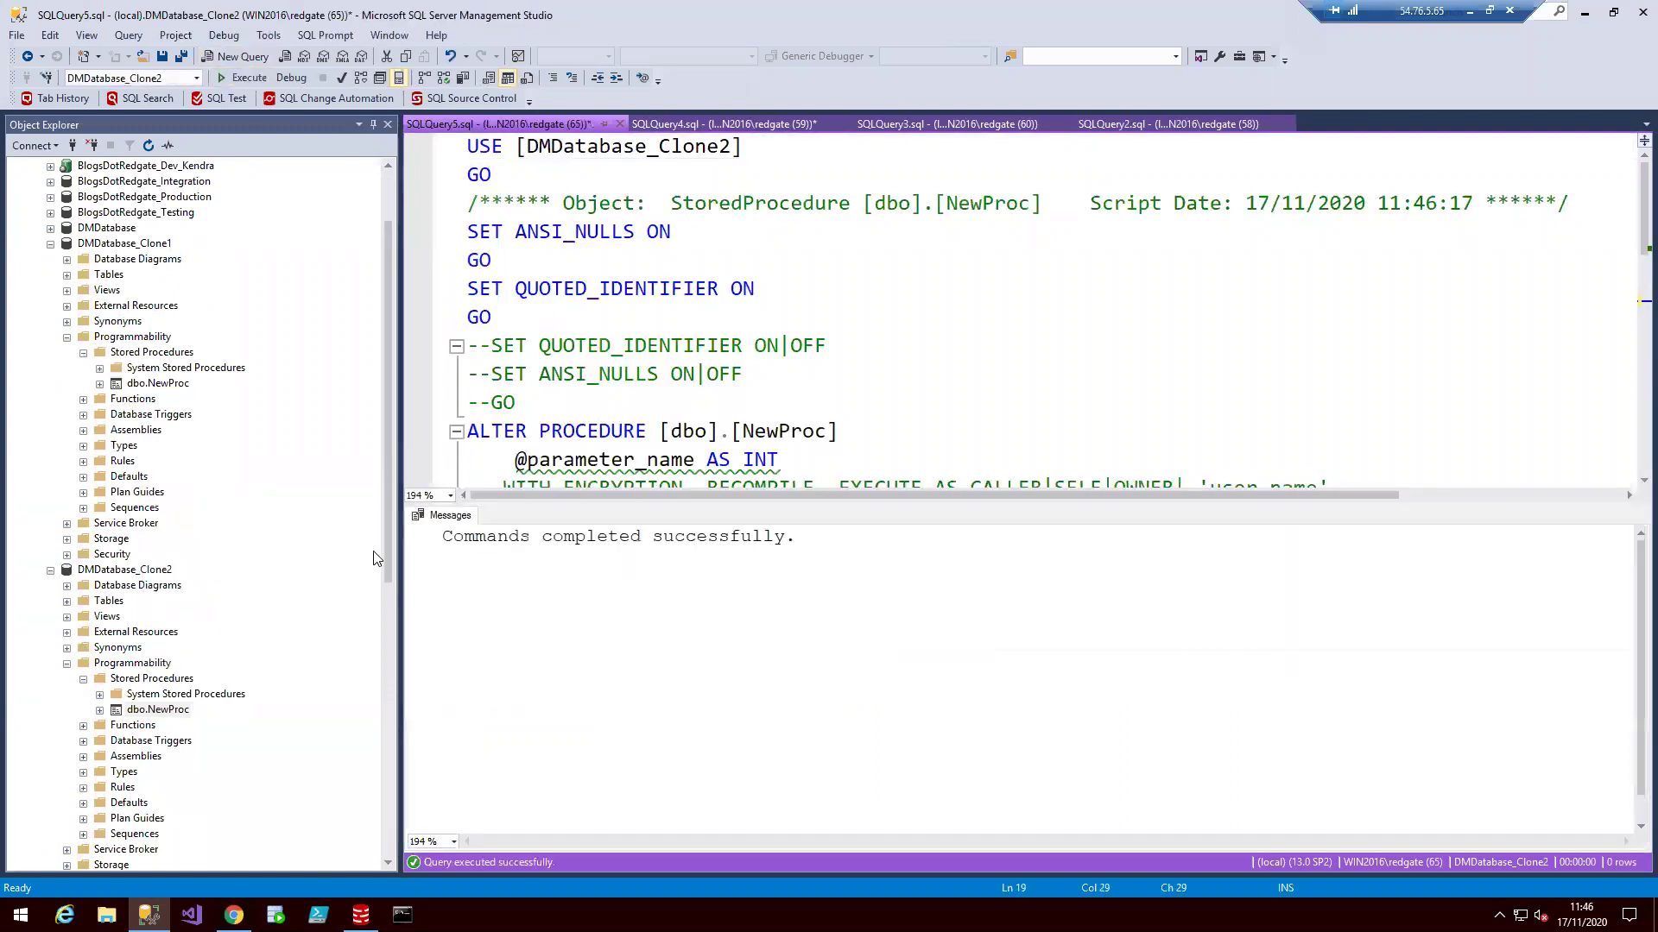
Execute the dbo.NewProc stored procedure of DMDatabase_Clone1 with a null value passed for its parameter
right_click(155, 386)
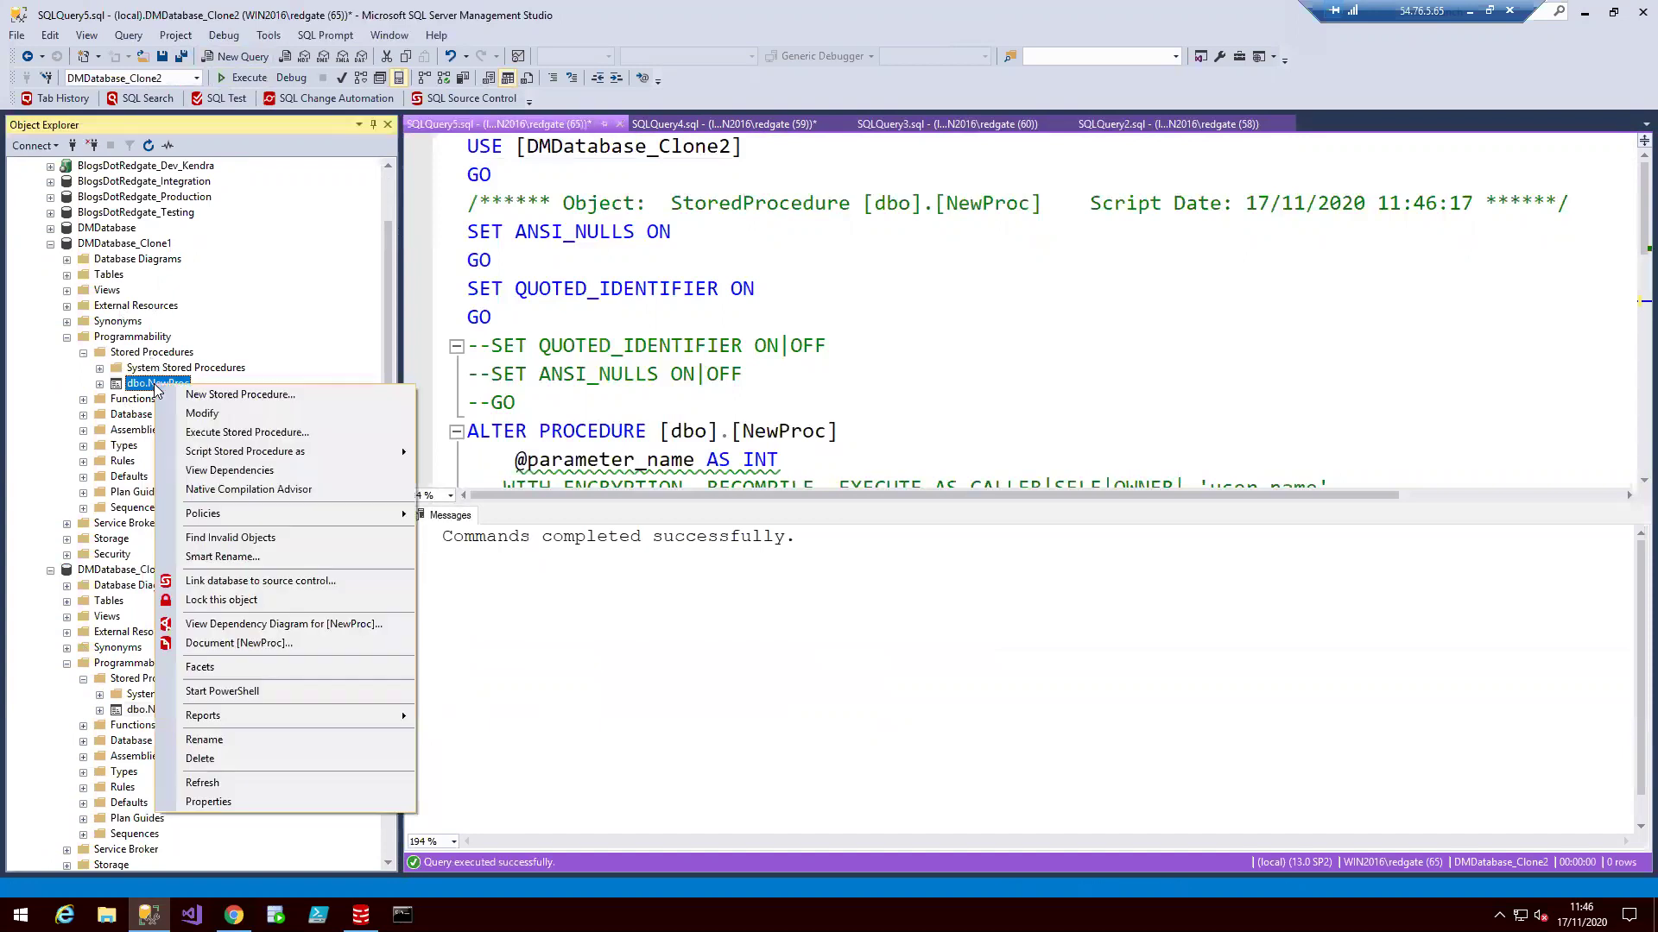
click(273, 431)
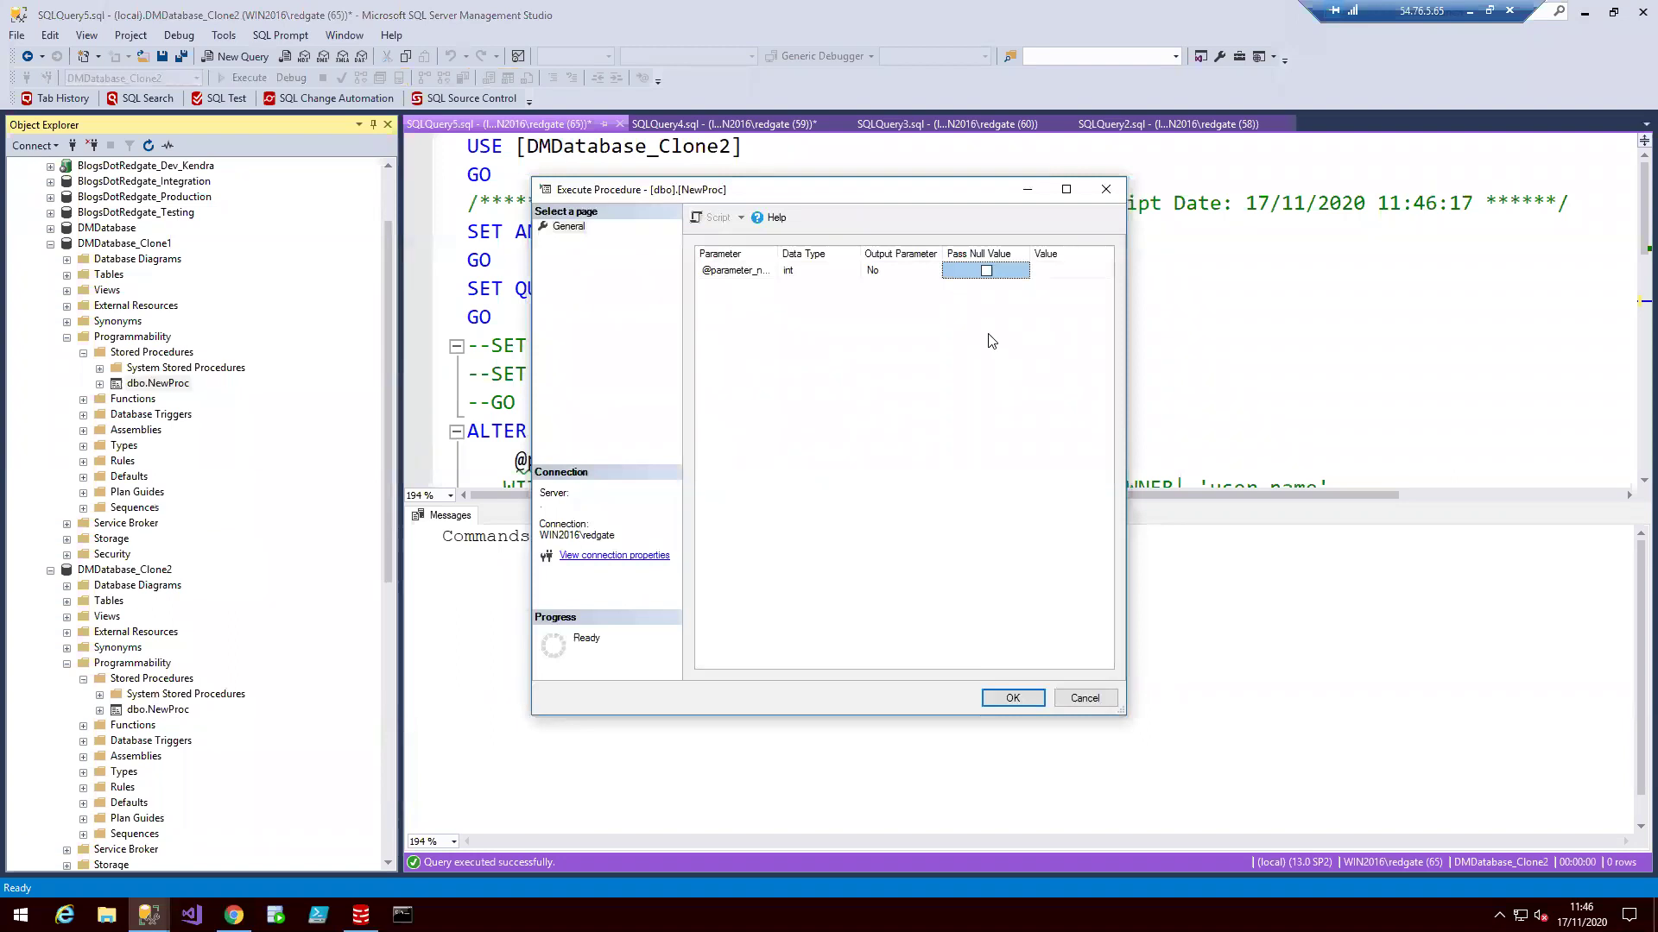
click(986, 271)
click(1013, 697)
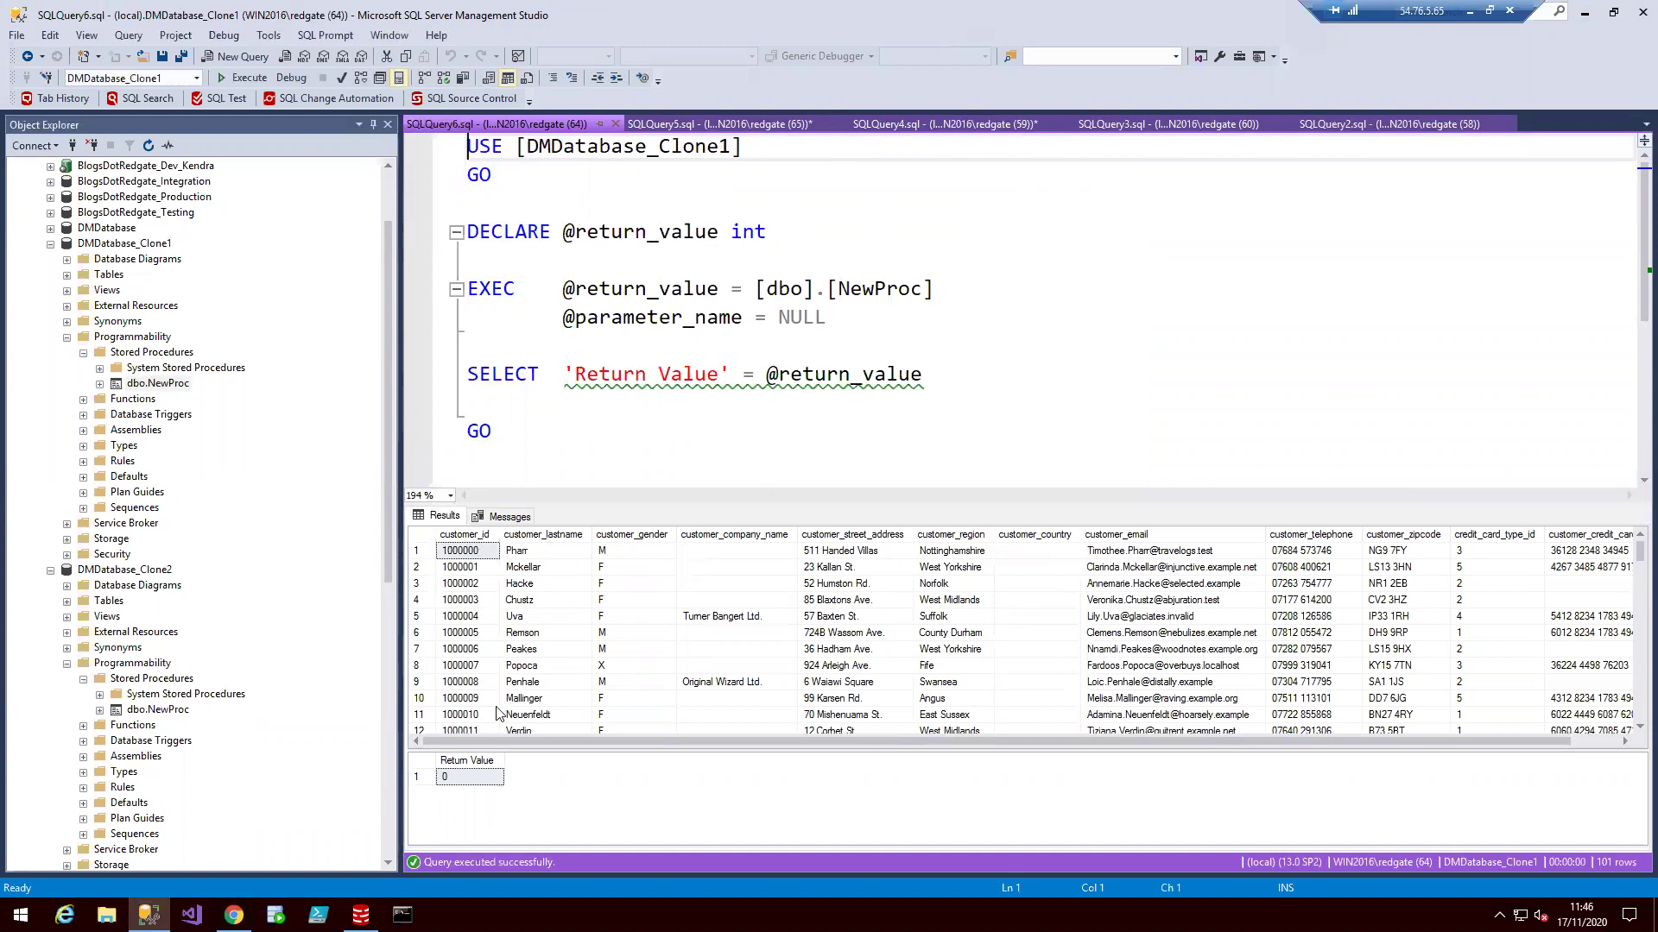
Execute the dbo.NewProc stored procedure of DMDatabase_Clone2 with a null value passed for its parameter
right_click(170, 709)
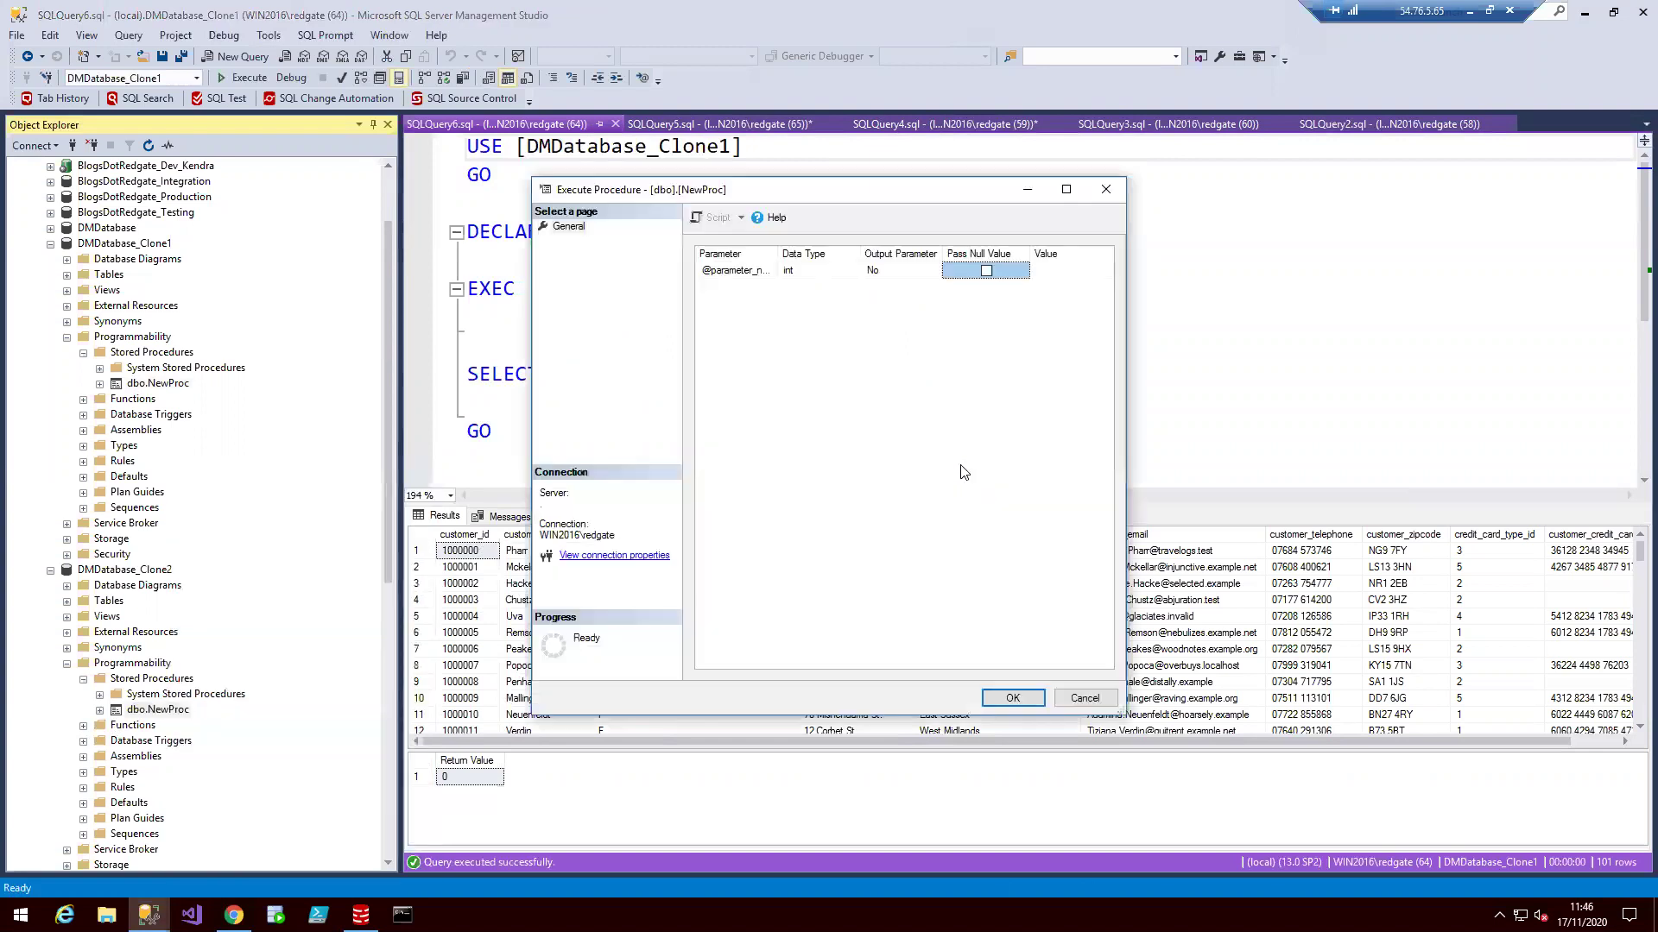
click(986, 271)
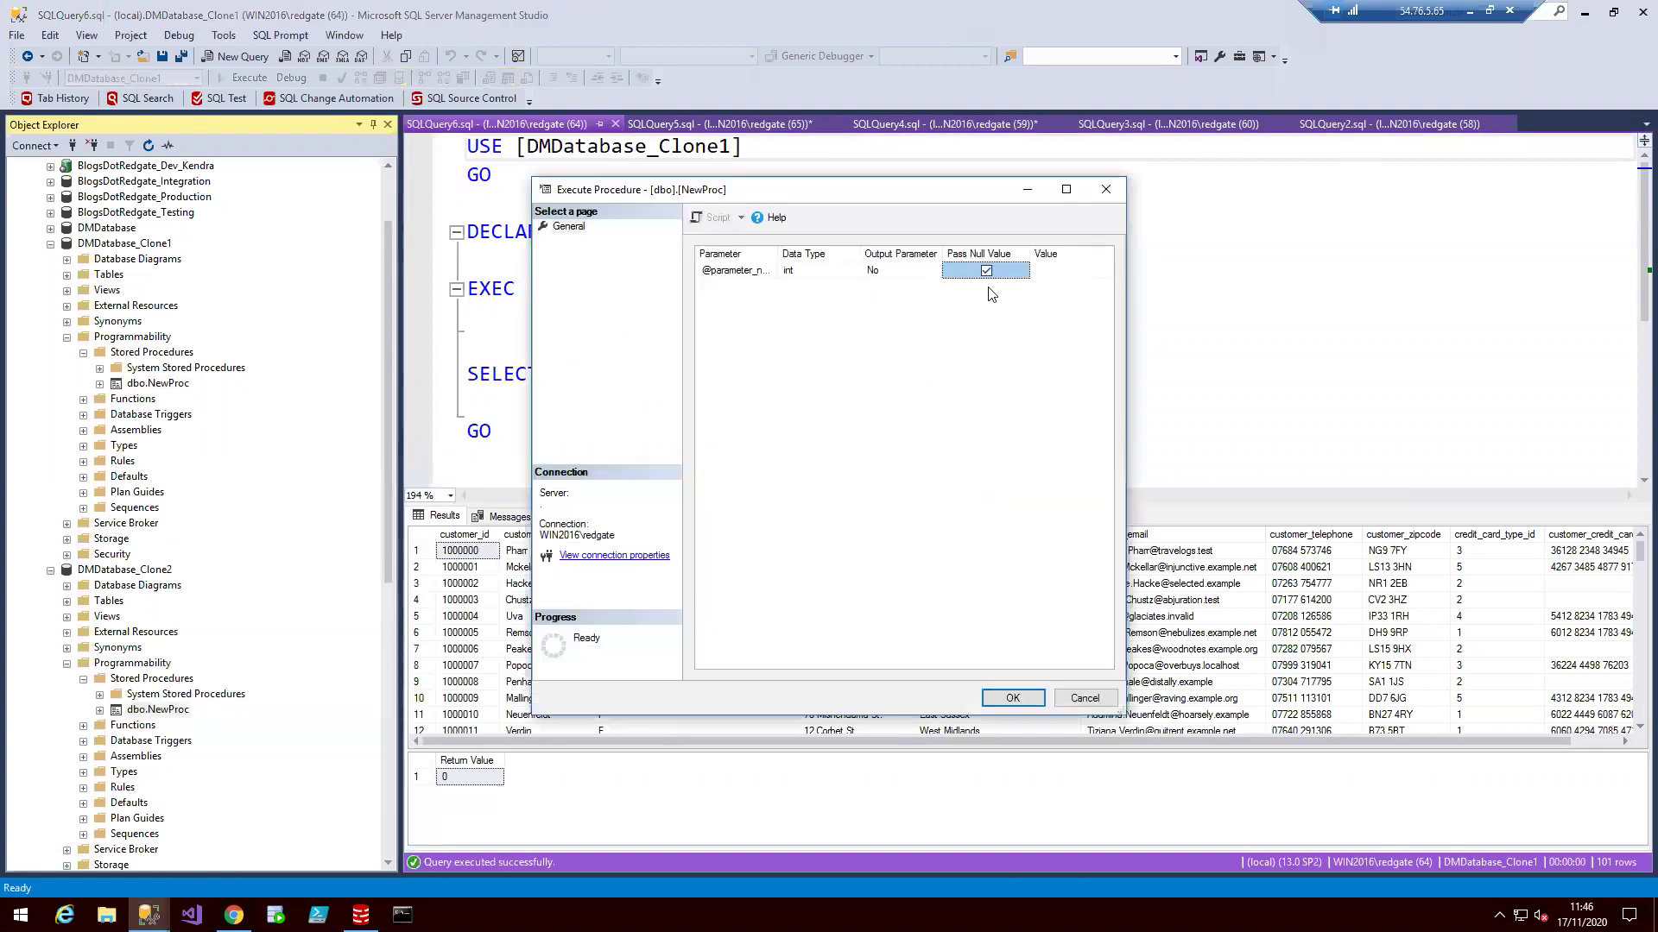
click(1013, 698)
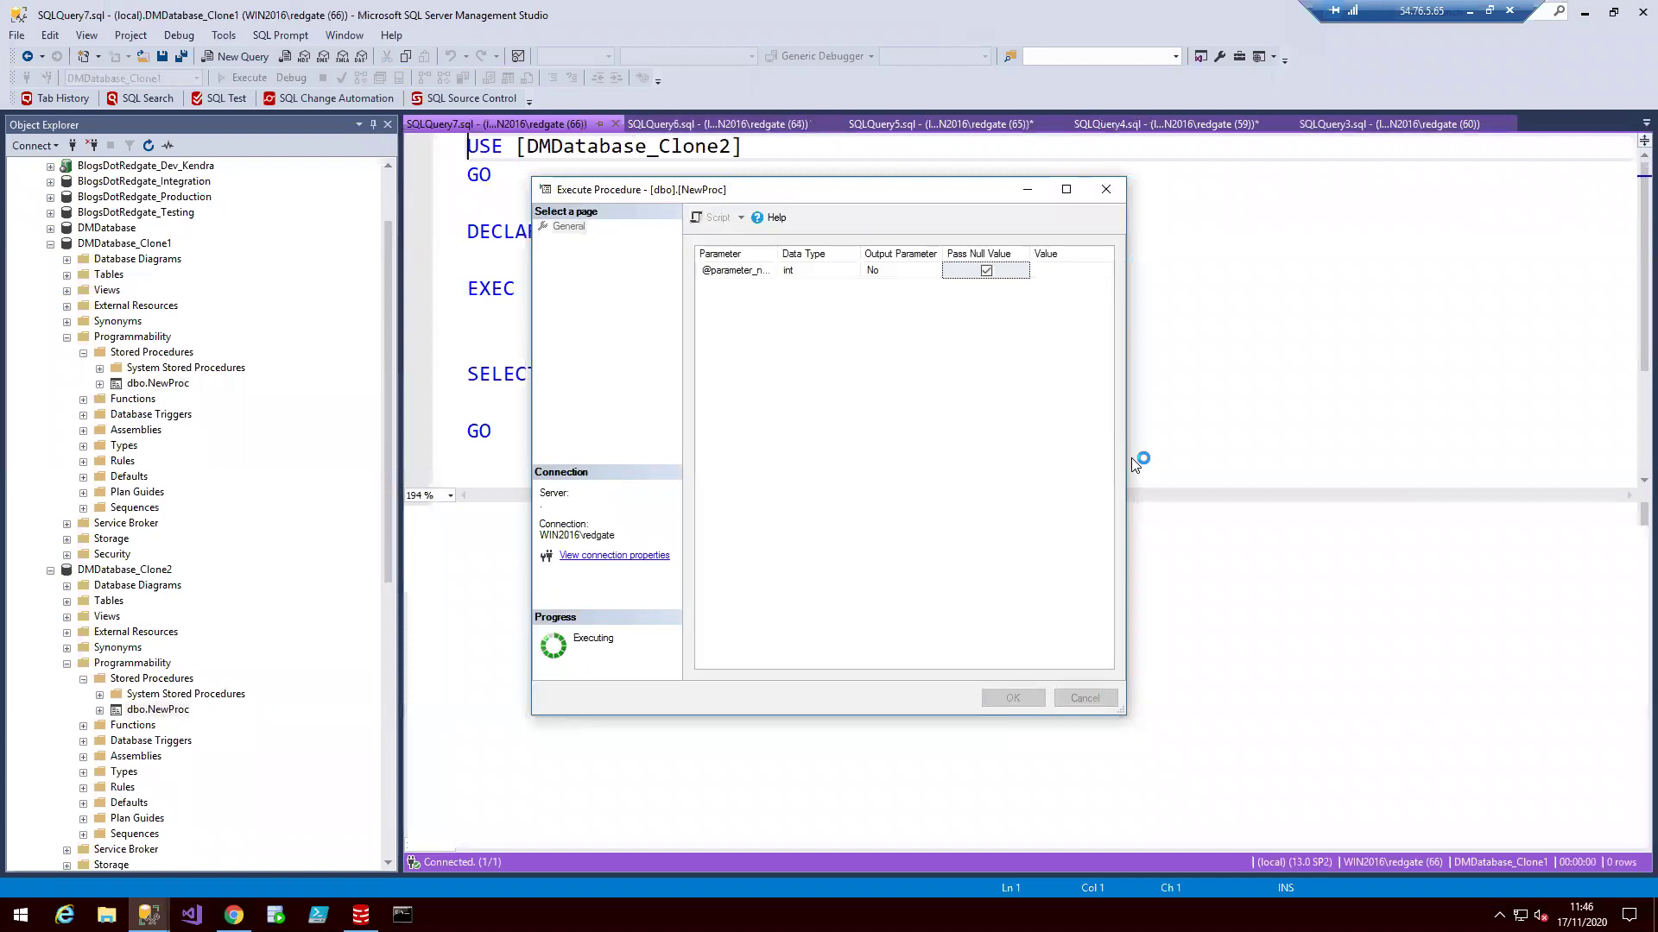